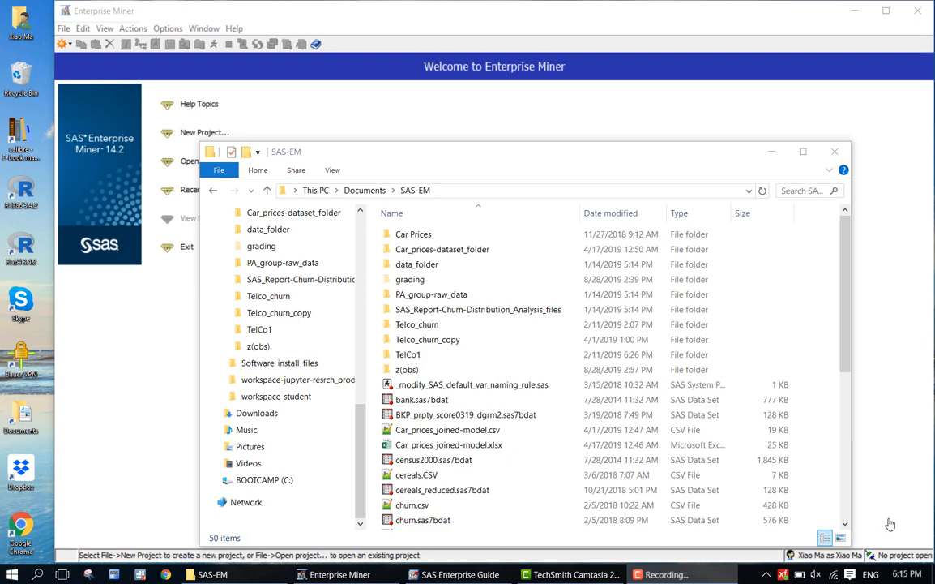
- Search Windows for "sas enterp" to locate SAS Enterprise Guide 7.1, and switch to its open window
key(super+s)
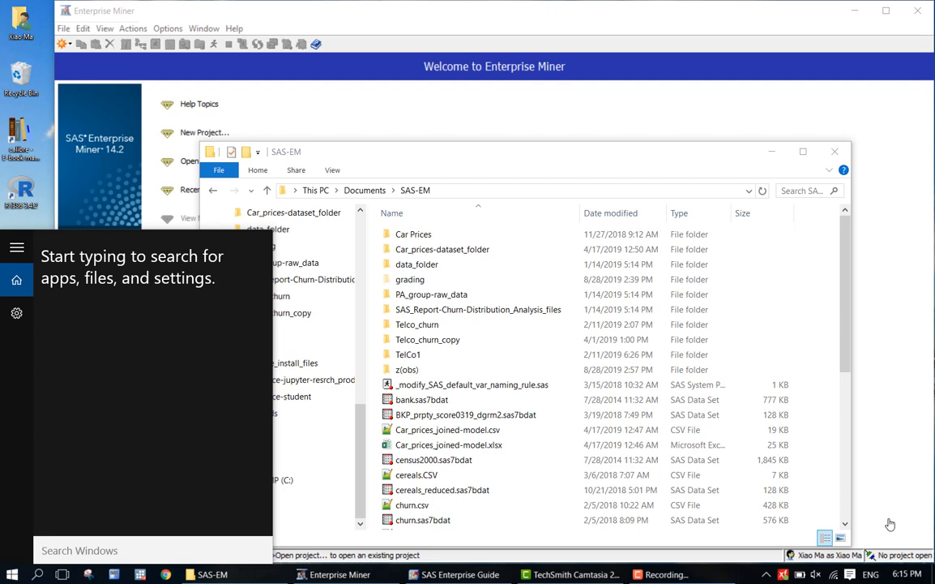
text(s)
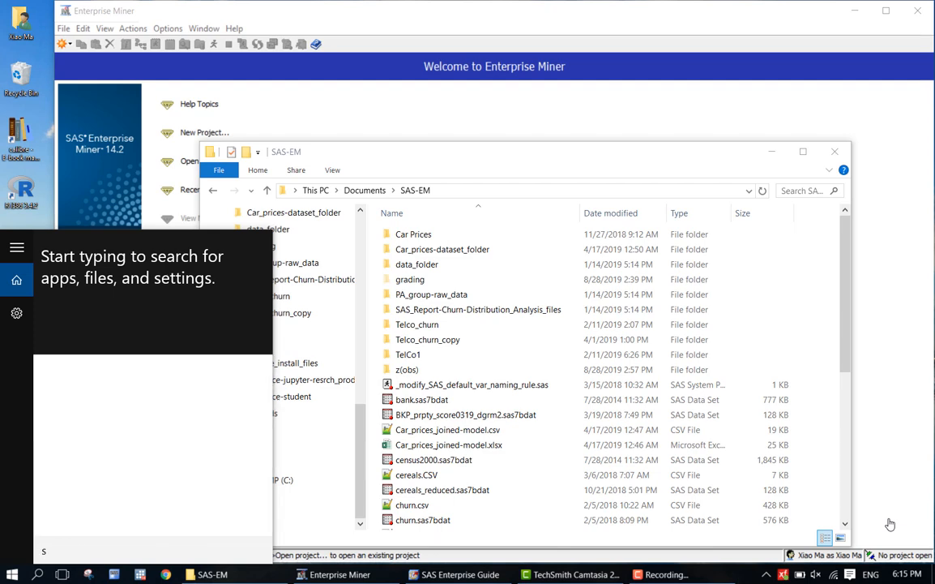
text(as enterp)
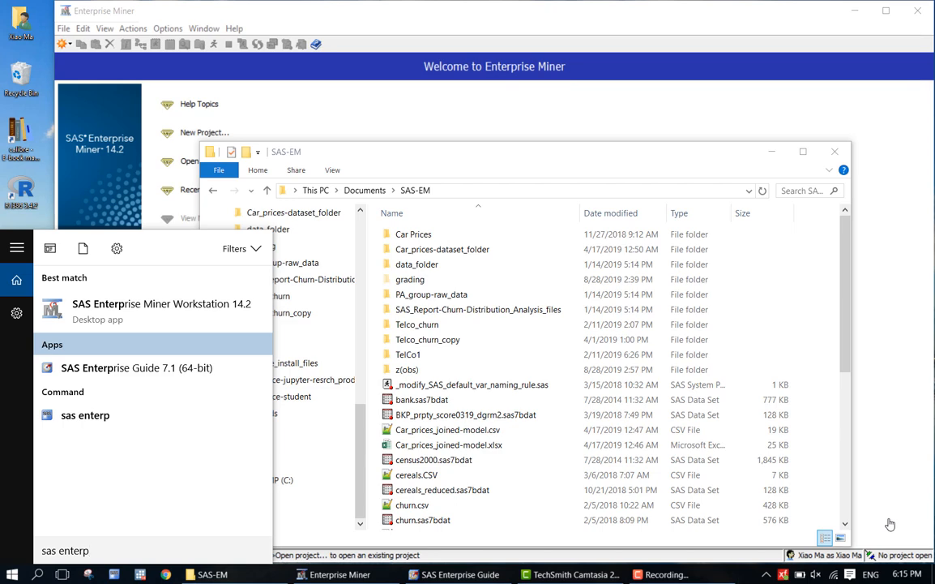
key(Down)
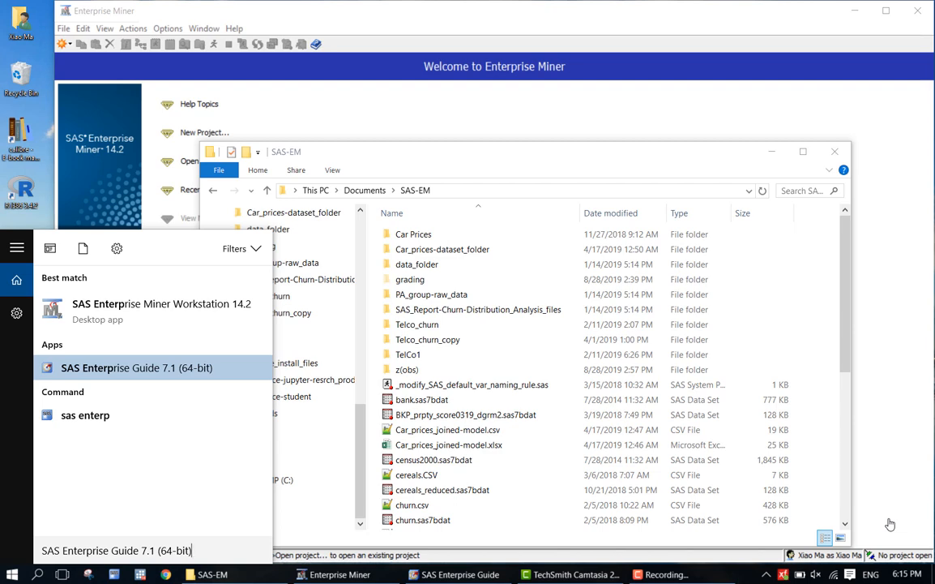
click(450, 580)
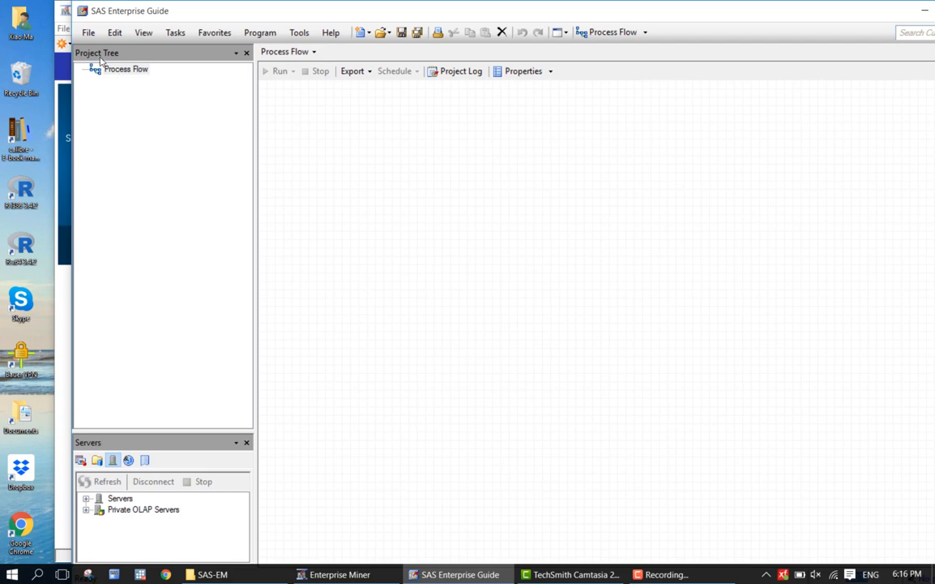
- Start importing data from the file mpg.csv in the SAS-EM folder
click(88, 33)
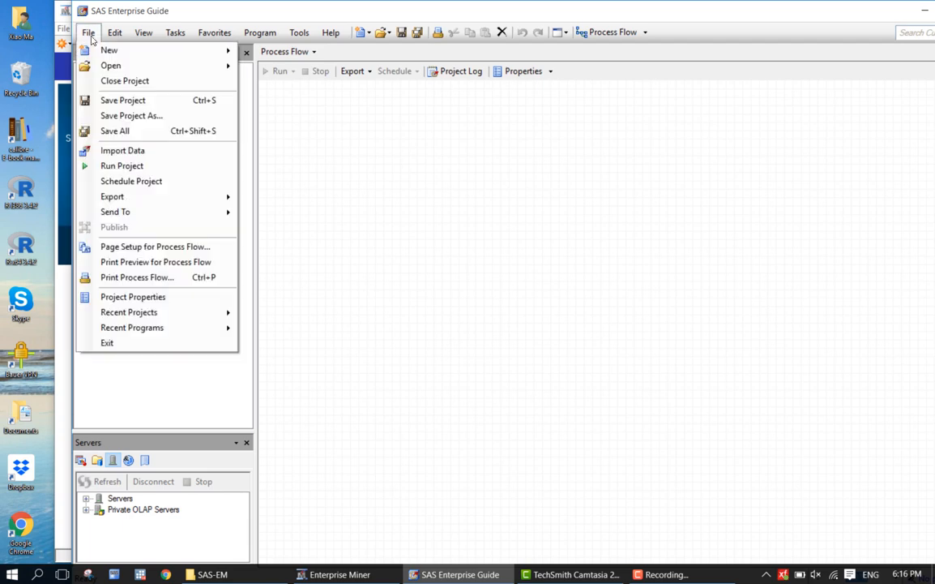
click(148, 152)
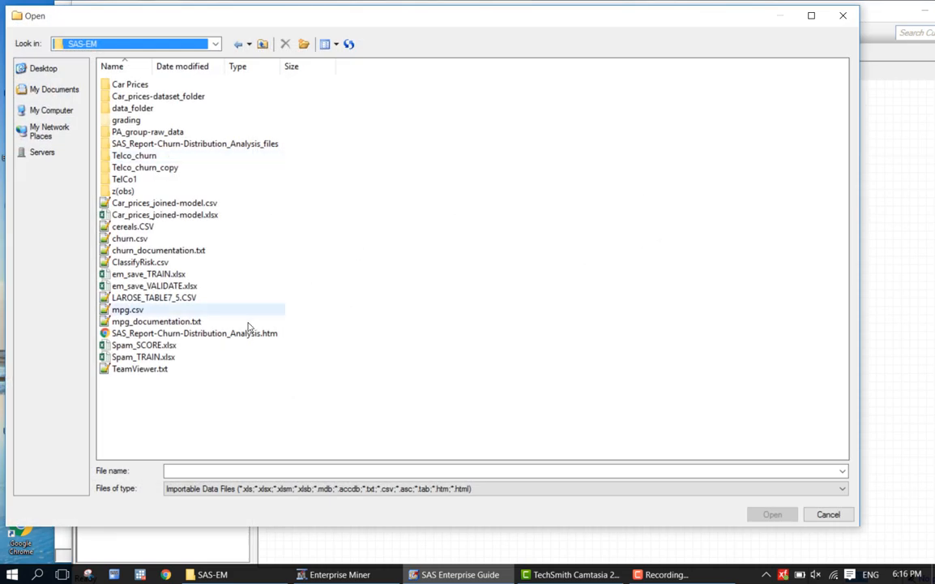
click(137, 321)
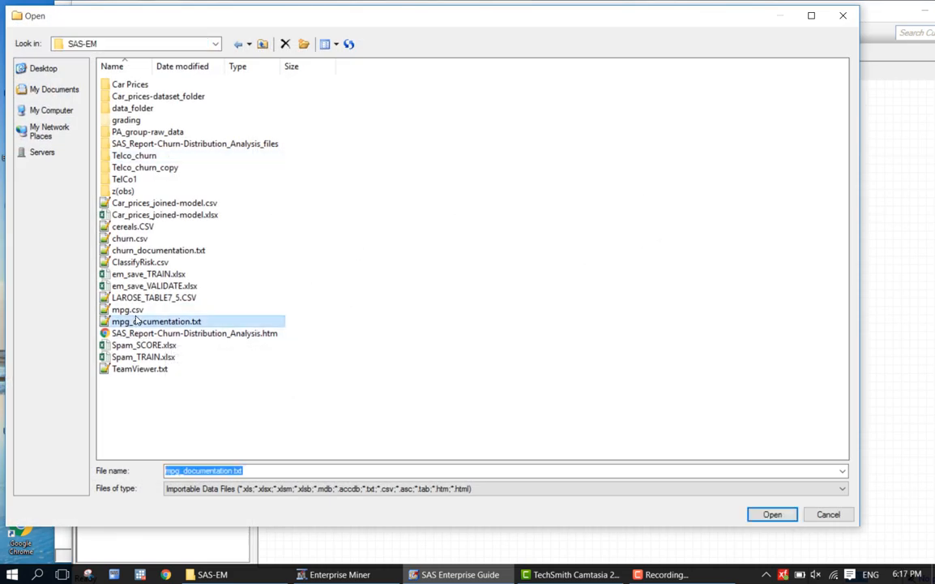
click(137, 310)
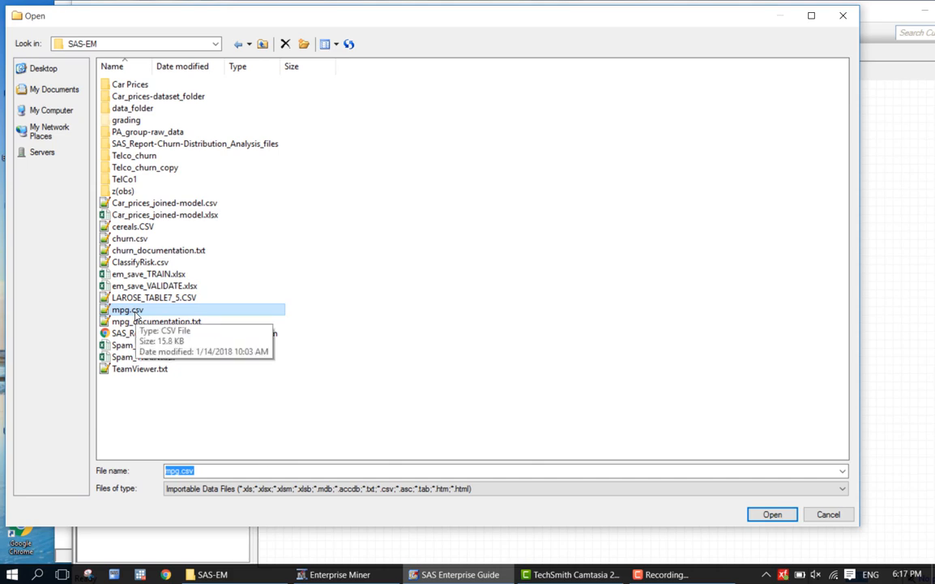
click(760, 513)
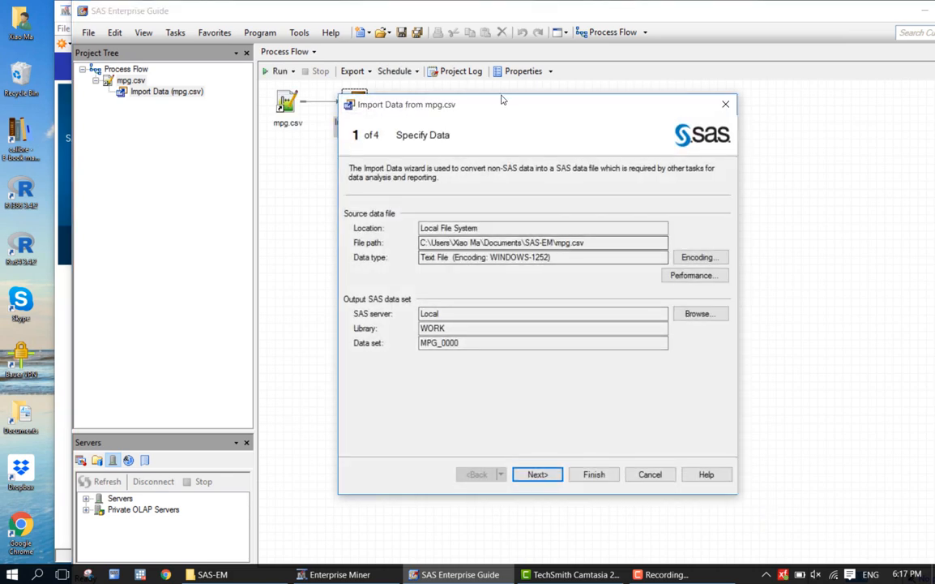
- Complete the import of mpg.csv as comma-delimited text, with field names on record 1, data from record 2 and all columns included
drag(502, 99, 433, 83)
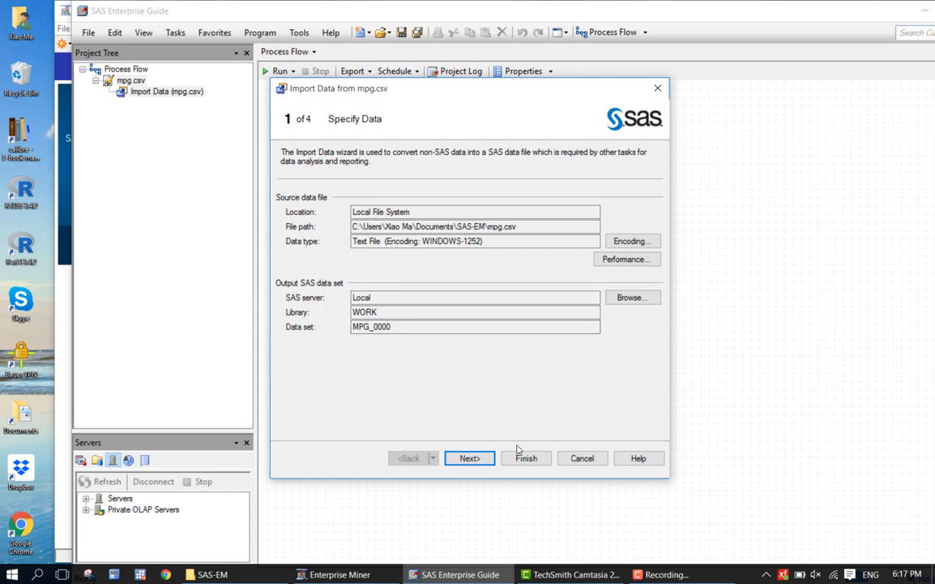
click(475, 458)
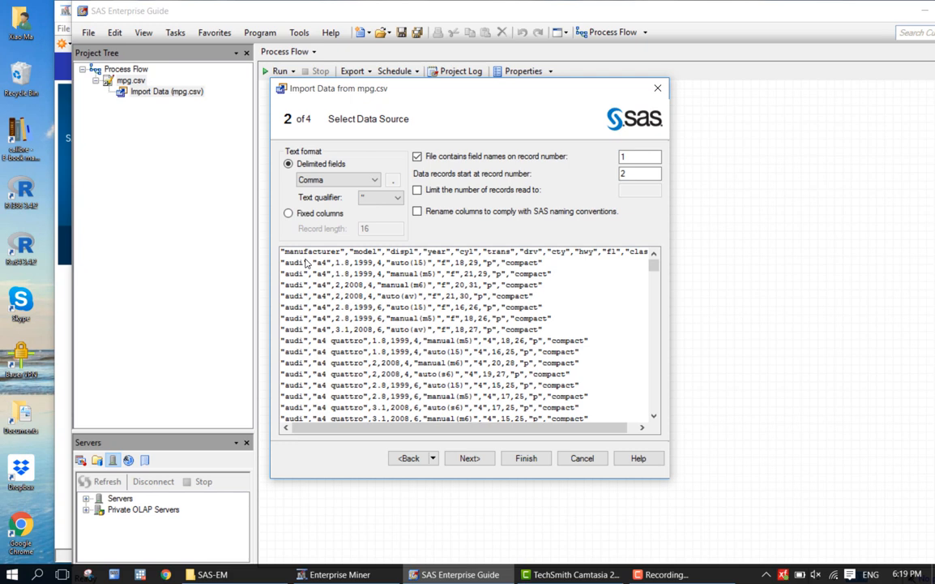
click(632, 156)
click(630, 172)
click(456, 213)
mouse_move(654, 266)
mouse_down()
mouse_move(657, 286)
mouse_move(654, 256)
mouse_up()
click(466, 460)
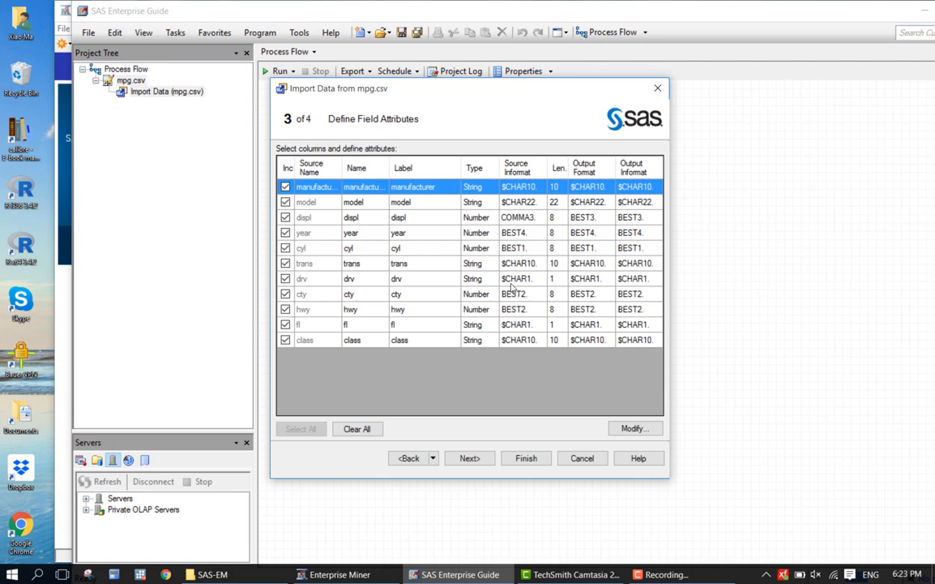
click(470, 458)
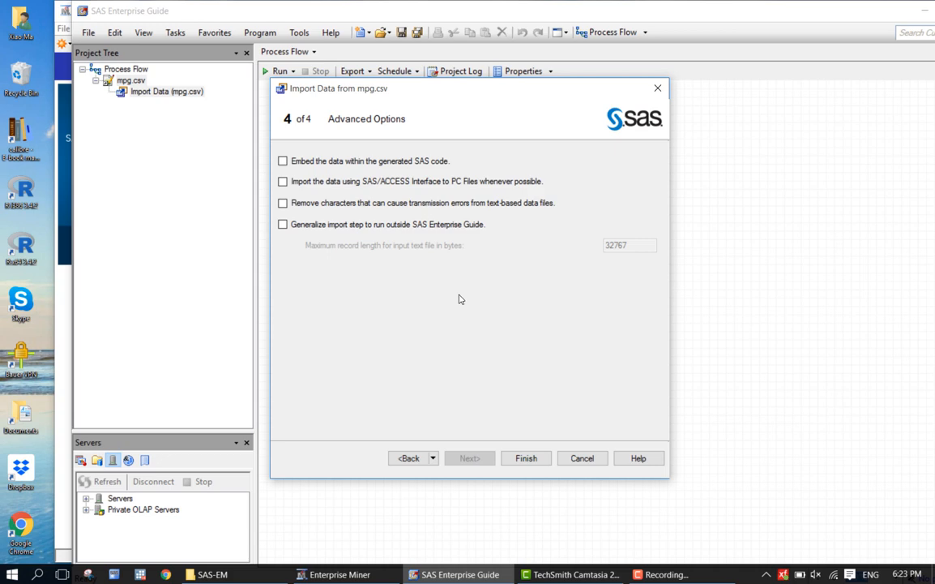
click(540, 460)
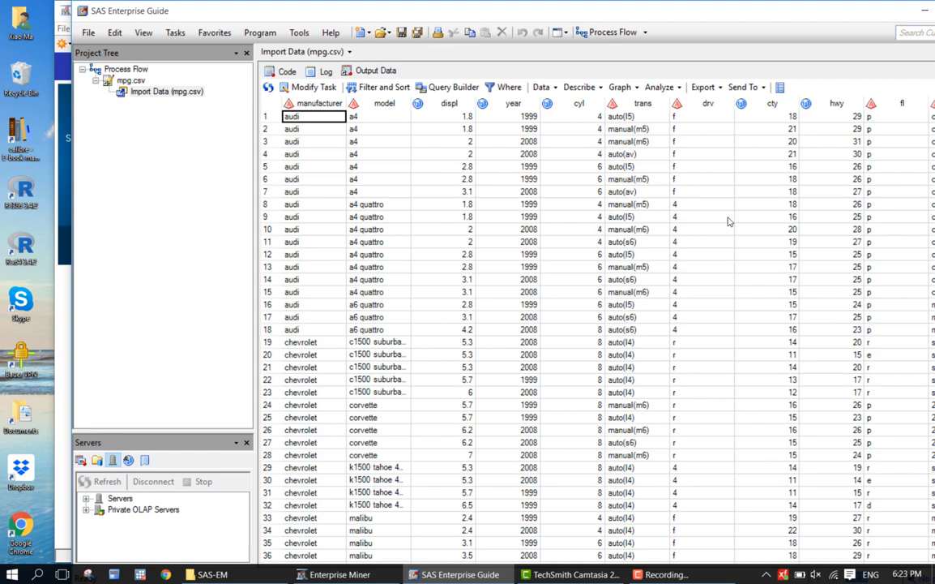
- Look over the imported mpg rows and columns, and close the data view to return to the process flow
scroll(649, 256, down, 2)
scroll(649, 257, up, 1)
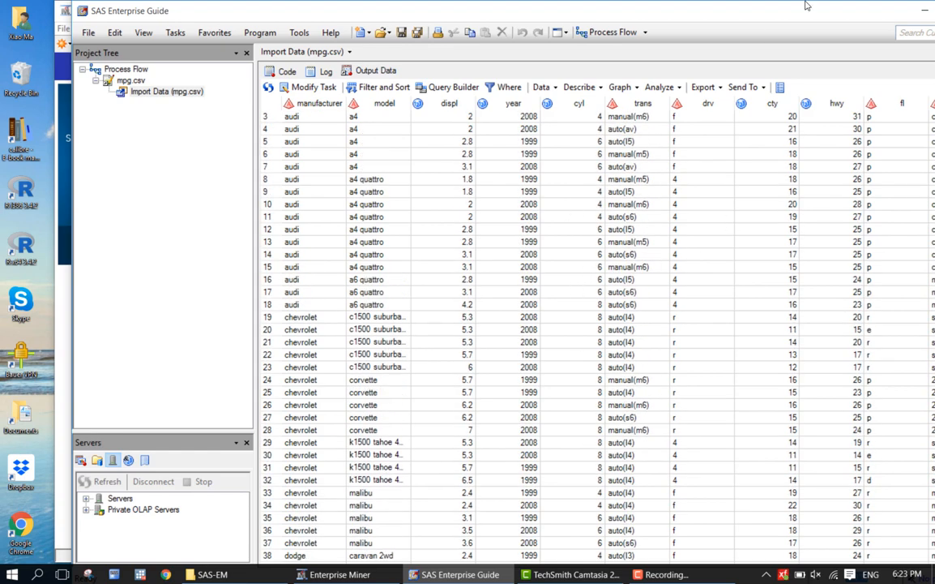
drag(785, 17, 721, 19)
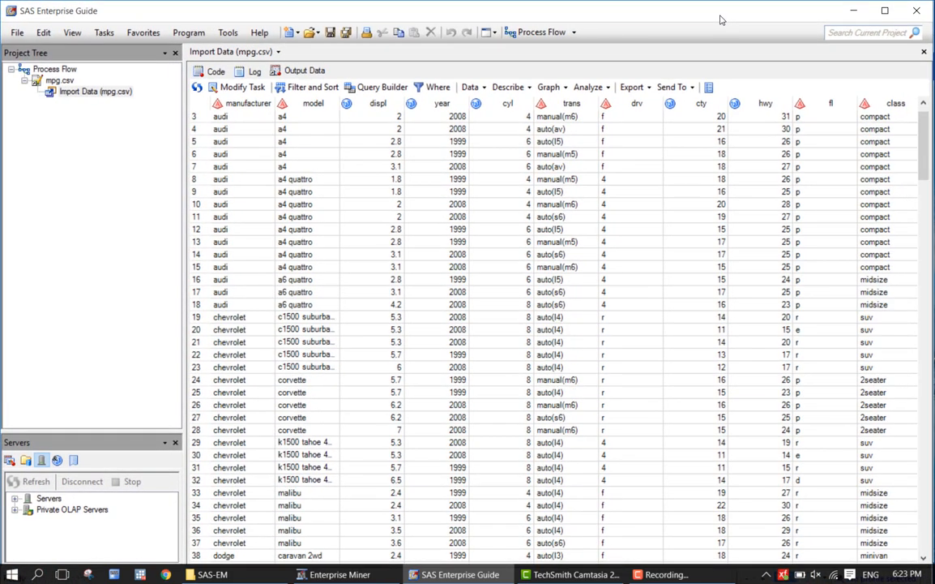
click(924, 52)
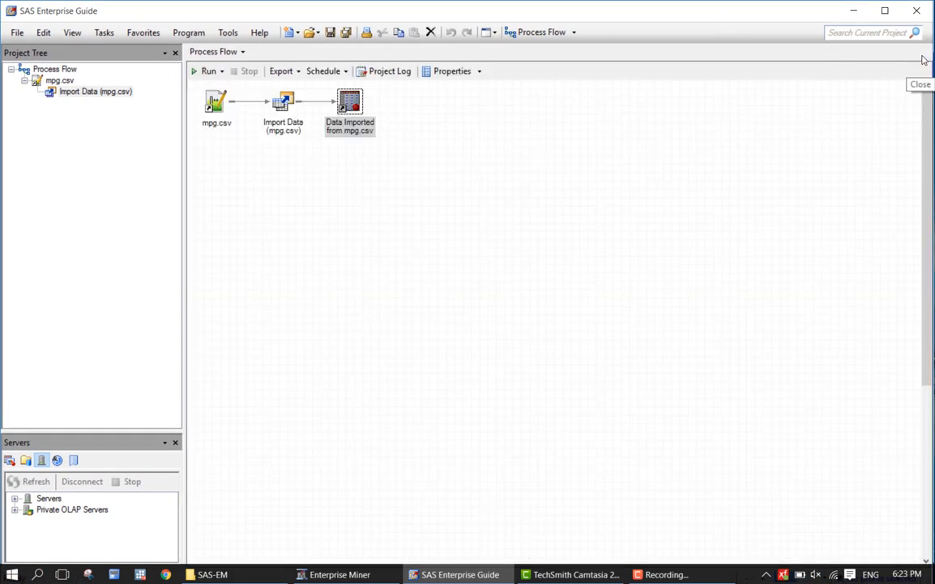
- Inspect the Data Imported from mpg.csv node in the process flow and open its data table
click(311, 206)
click(360, 123)
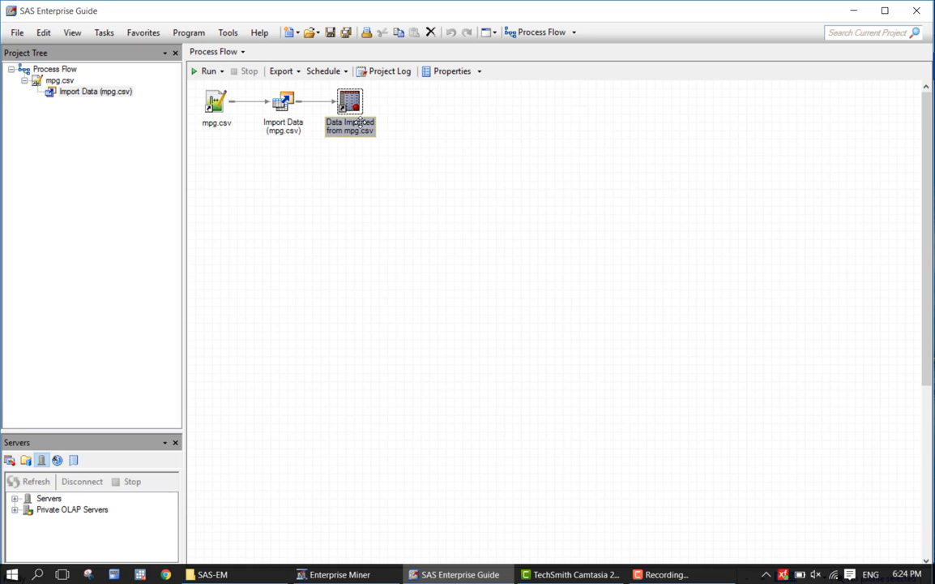
click(435, 127)
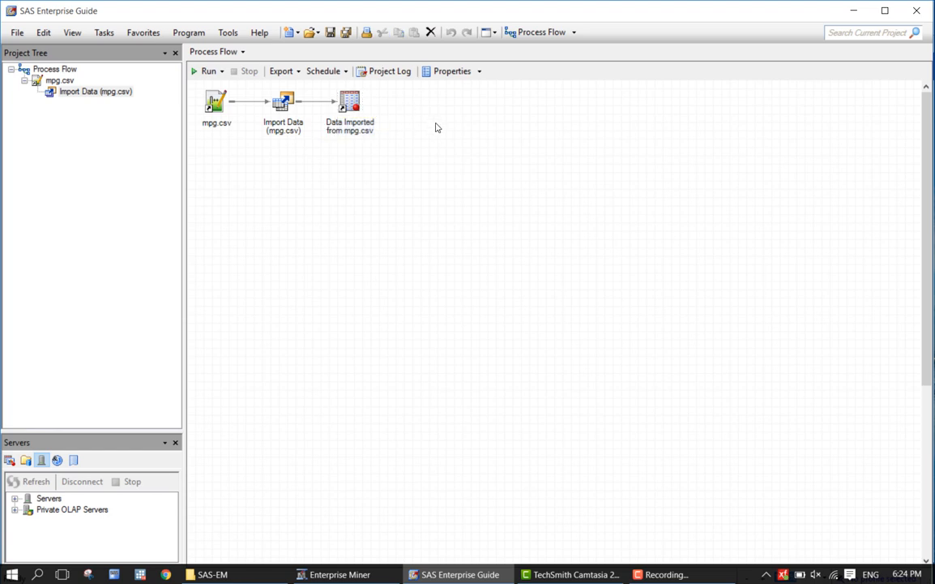
click(349, 128)
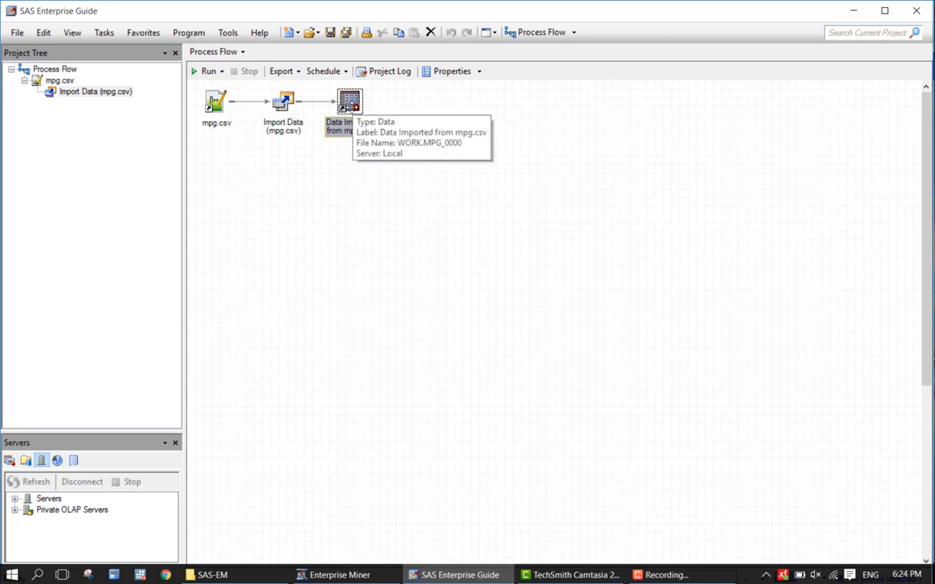
double_click(348, 104)
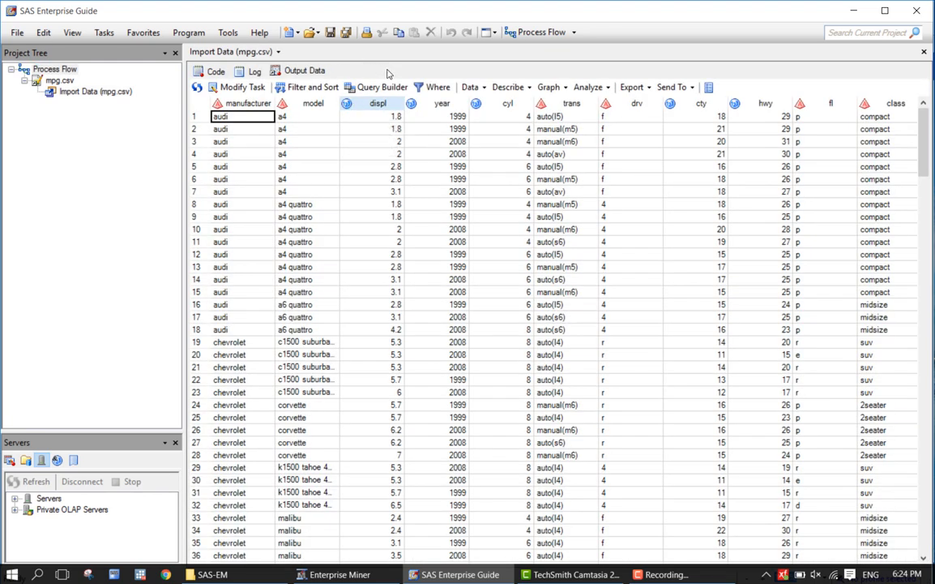
- Try to export the imported mpg.csv data as a SAS data file (*.sas7bdat) named mpg
click(18, 32)
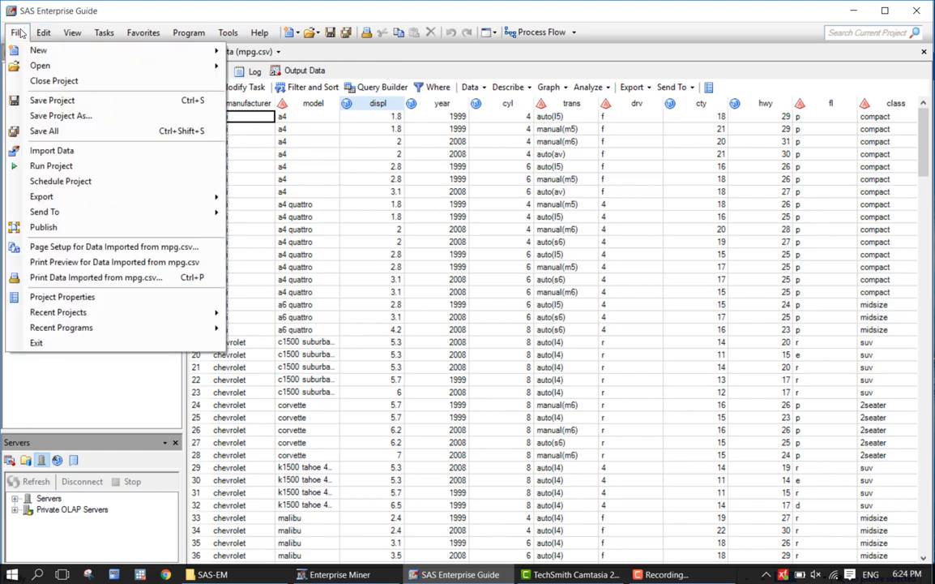
click(17, 32)
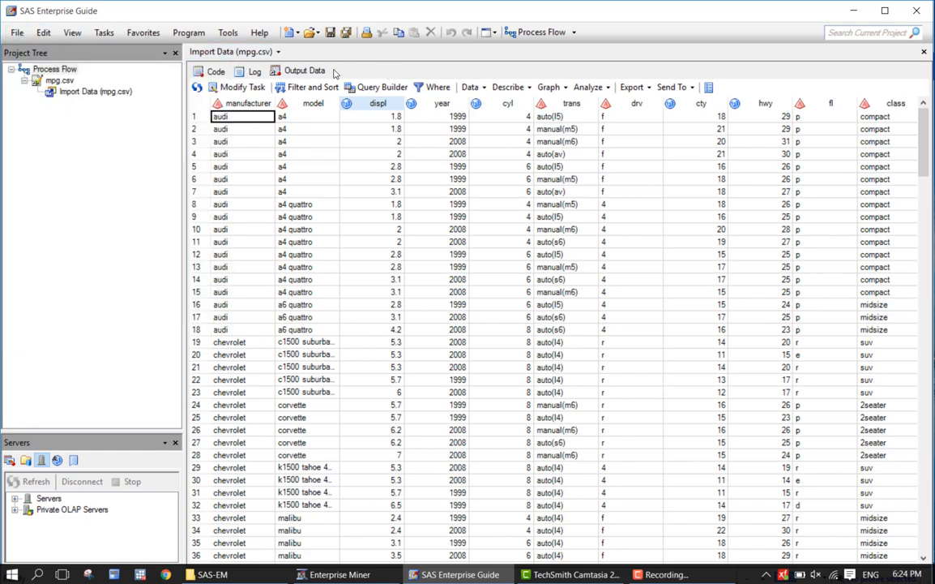
click(650, 89)
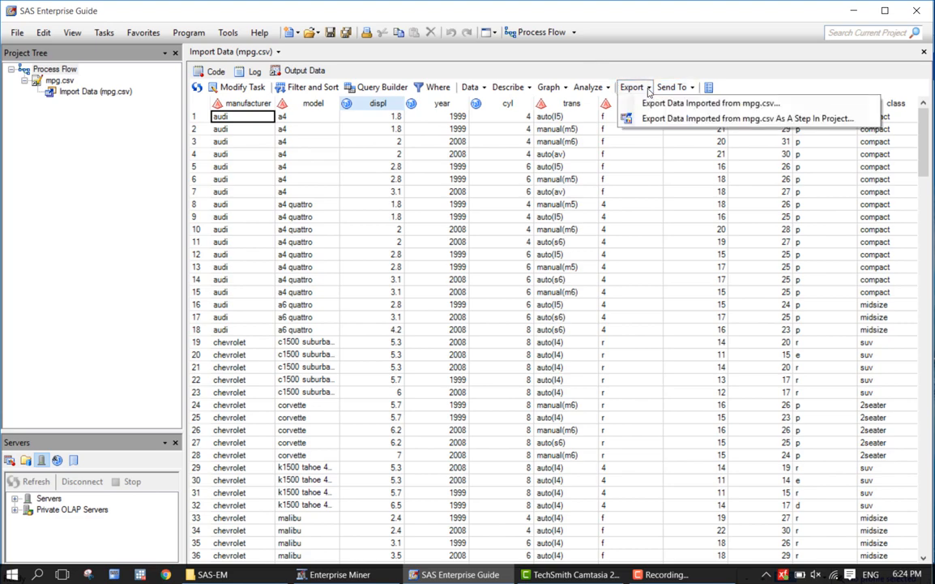
click(660, 107)
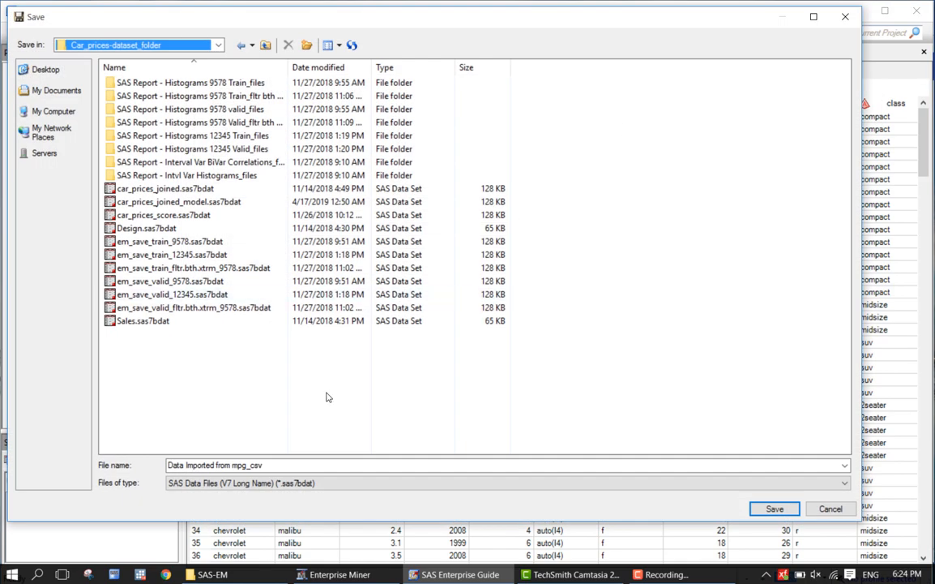
click(283, 464)
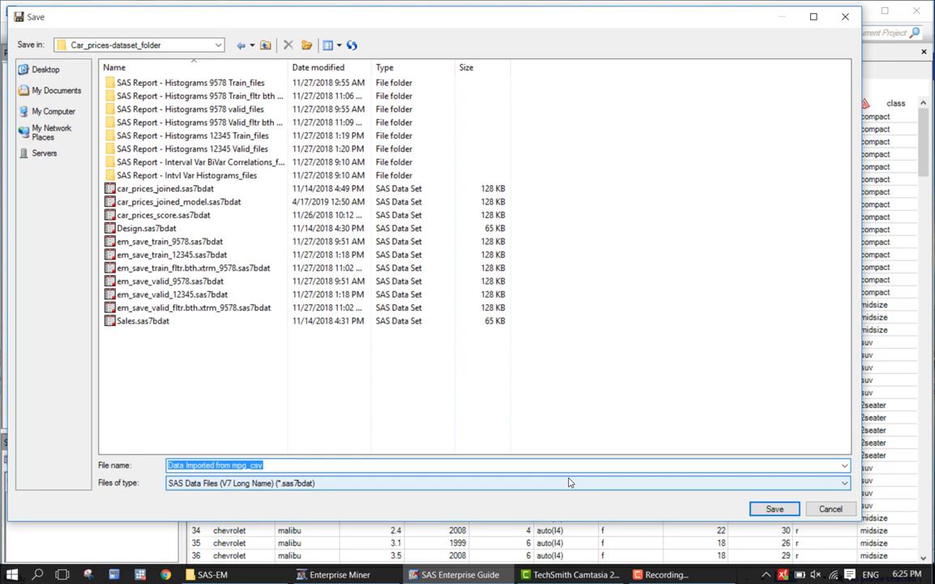
key(BackSpace)
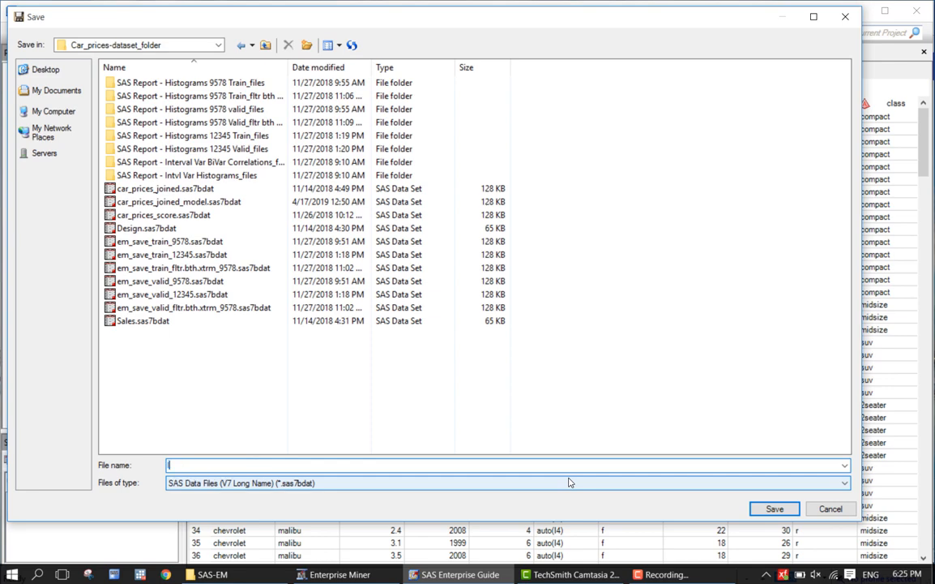
text(mpg)
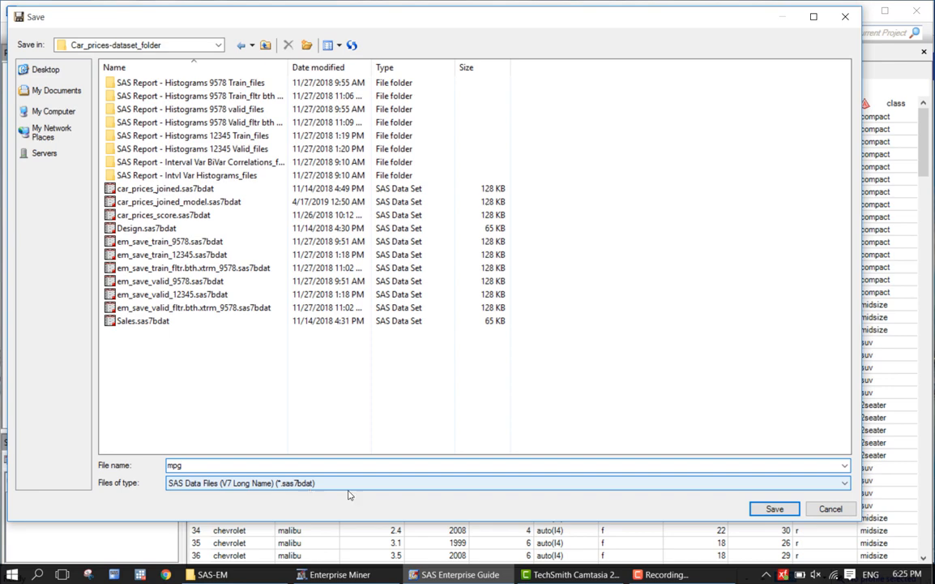
click(817, 512)
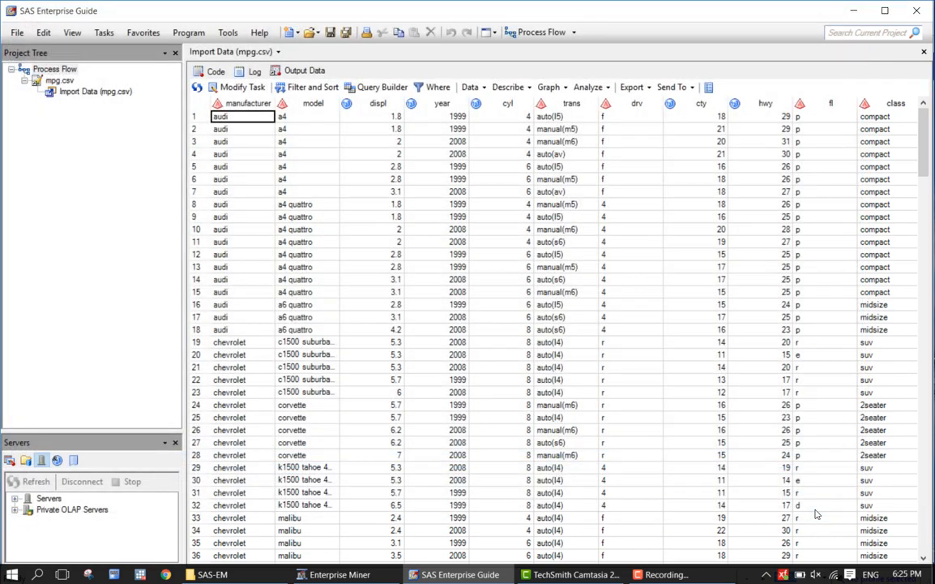
- Close the imported data view, minimize SAS Enterprise Guide and switch to Enterprise Miner
click(924, 53)
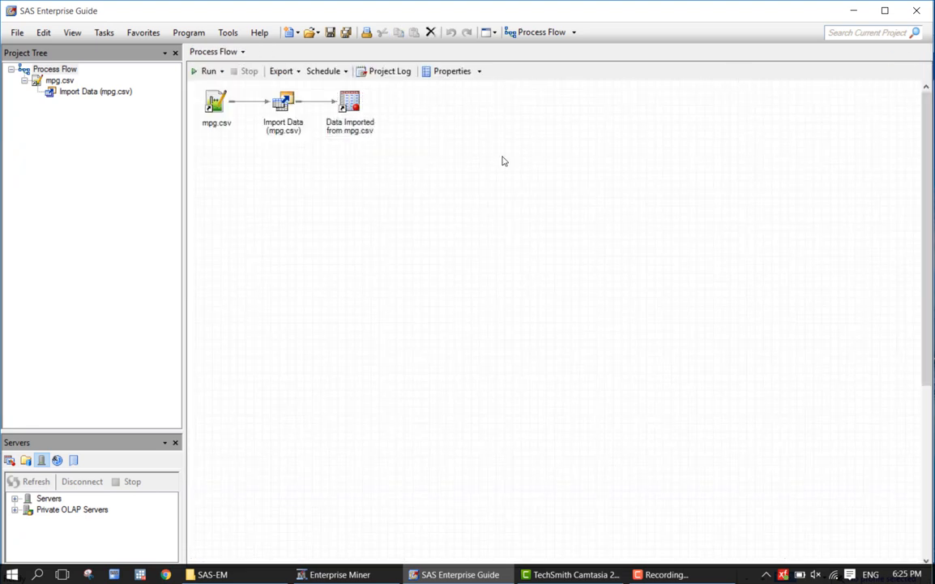
click(855, 16)
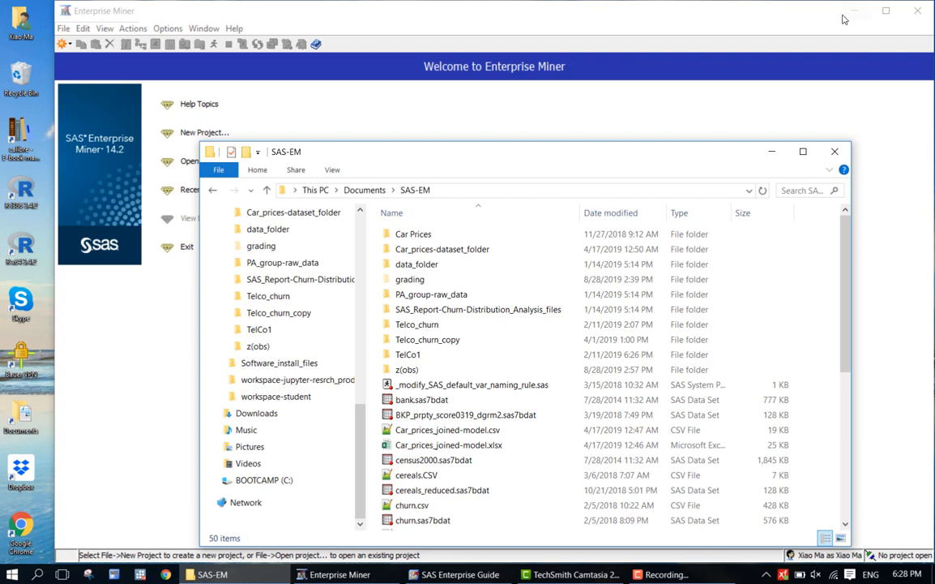
click(825, 24)
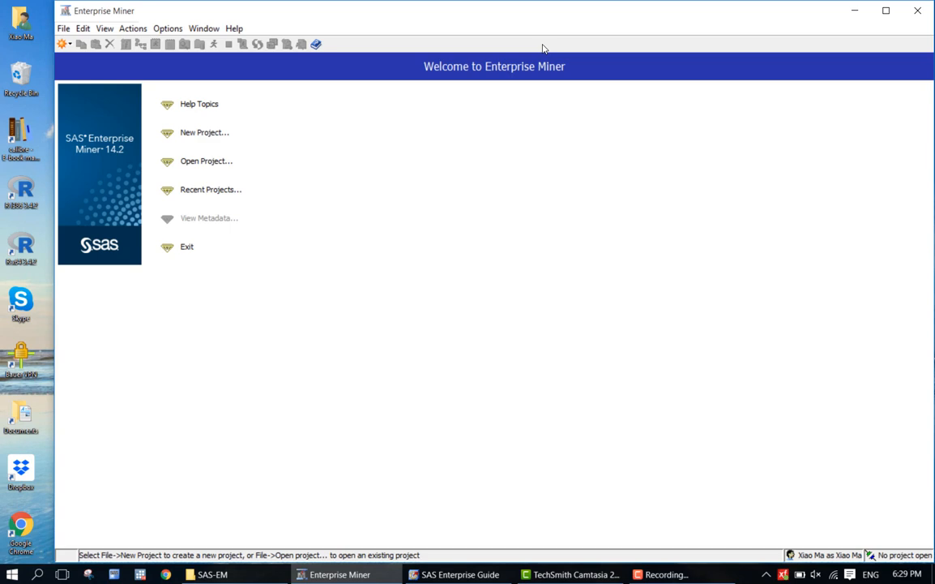
key(super+s)
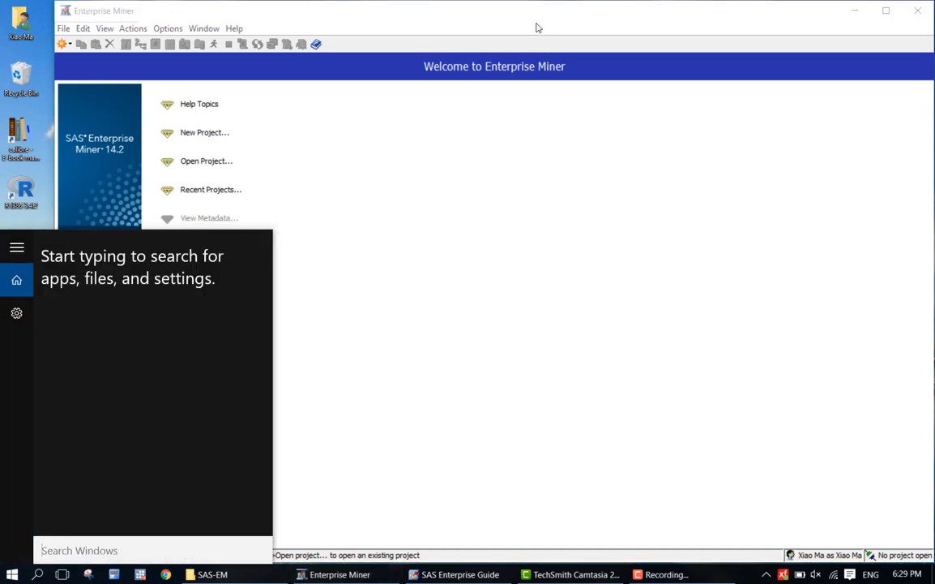
text(sas)
key(Escape)
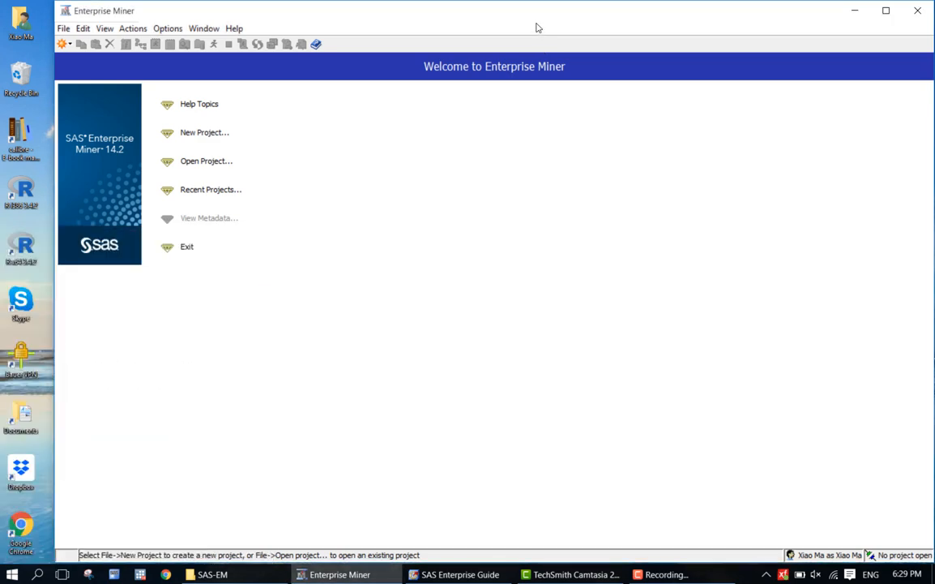
- Search Windows for "sas enter" to locate the SAS Enterprise programs, and dismiss the search
key(super+s)
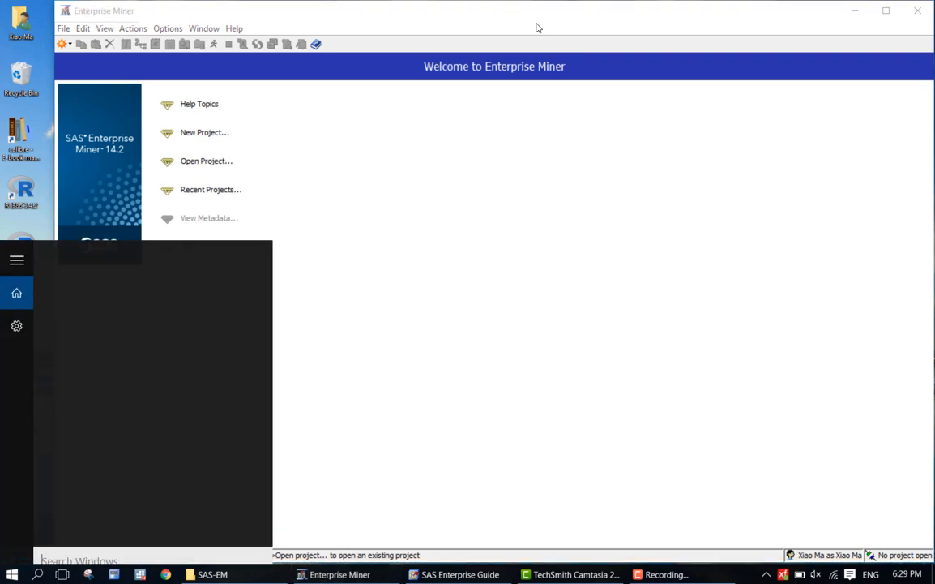
text(sas enter)
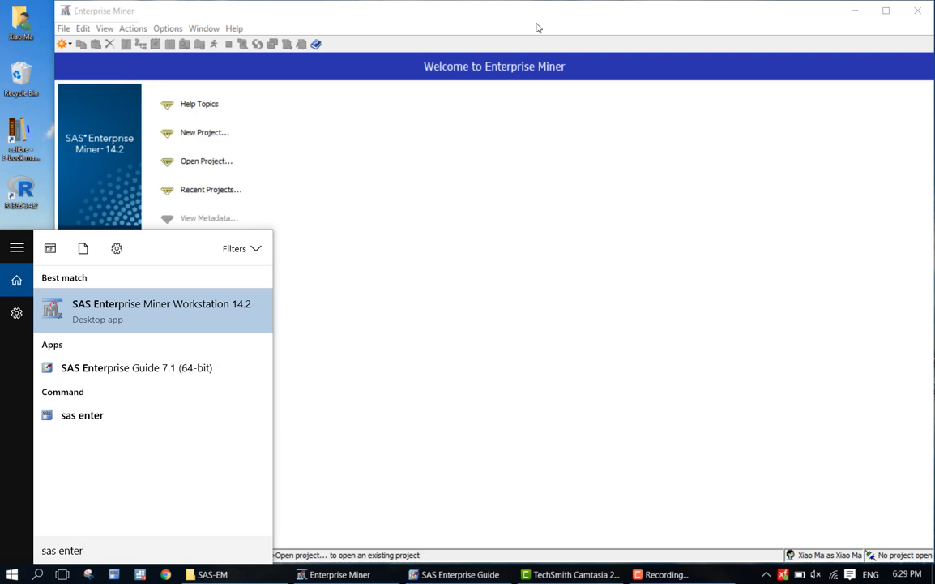
key(Escape)
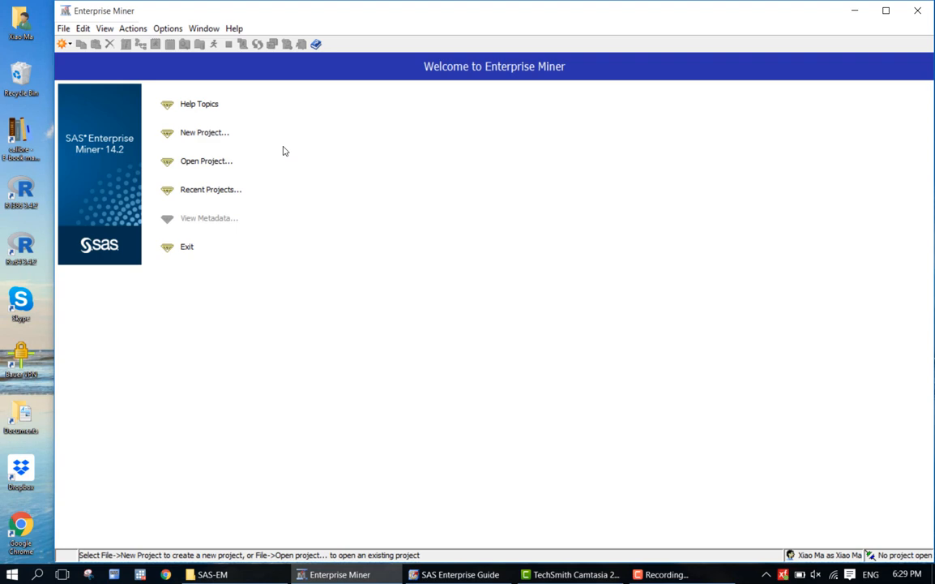
- Open the Telco_churn project from the SAS-EM folder in Documents and expand its Diagrams folder
click(205, 159)
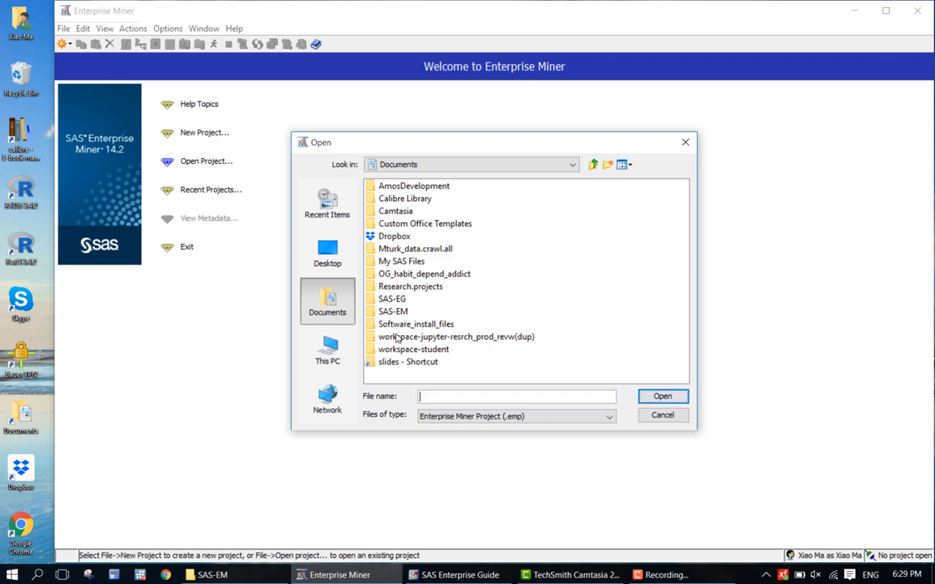
double_click(395, 312)
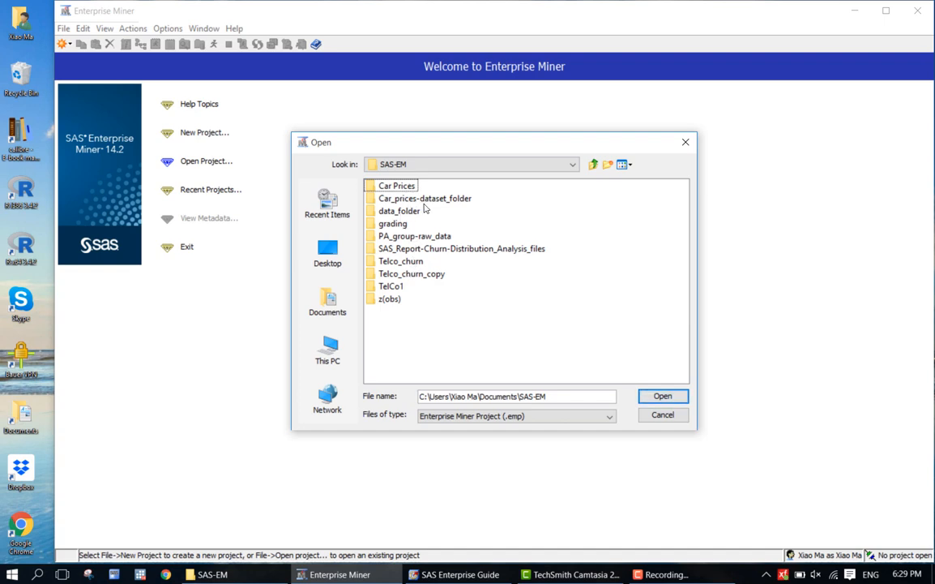
double_click(401, 261)
click(399, 263)
double_click(400, 263)
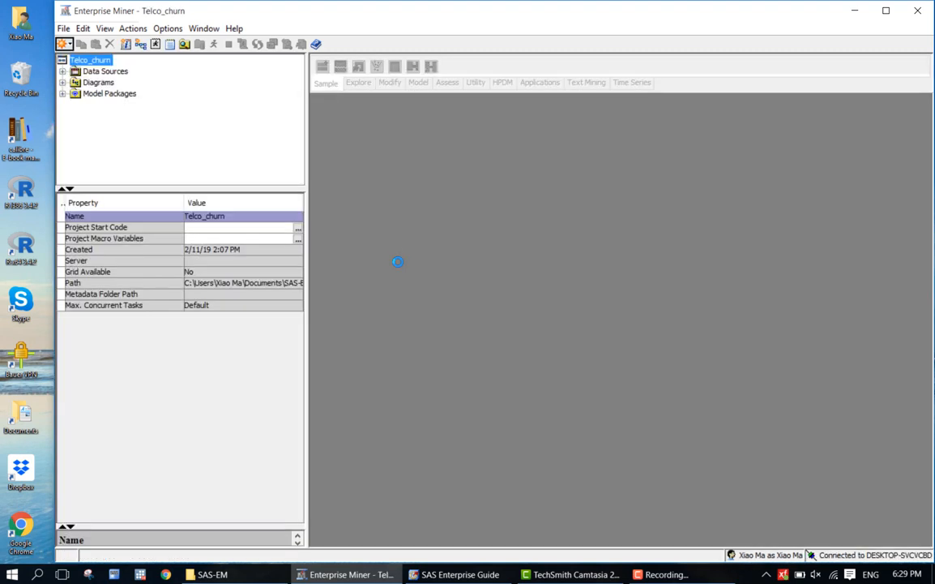
click(62, 82)
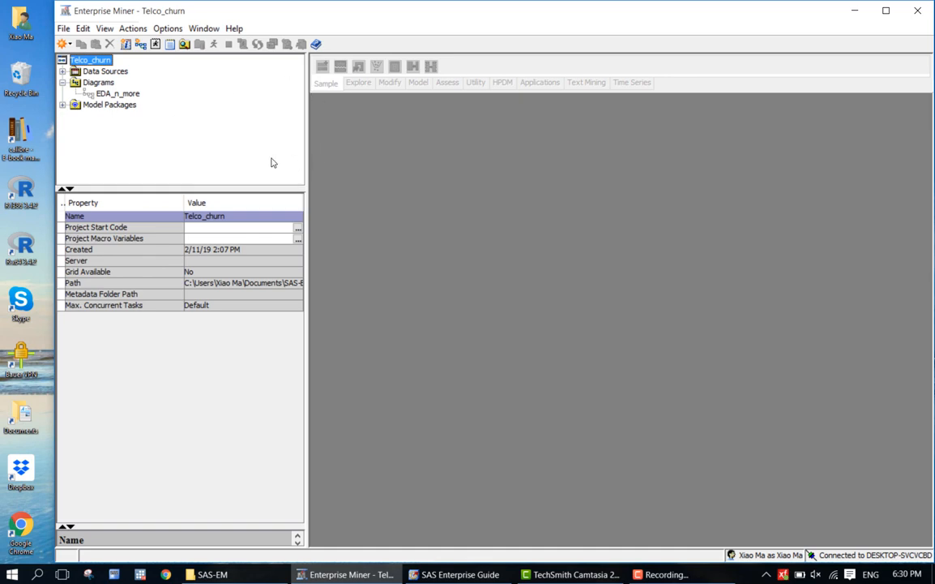
click(189, 33)
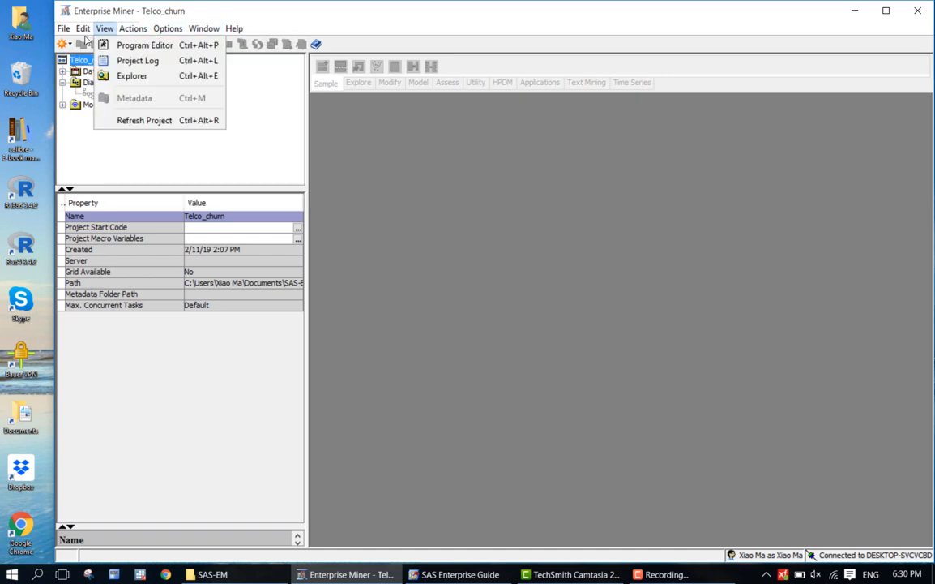
mouse_move(63, 32)
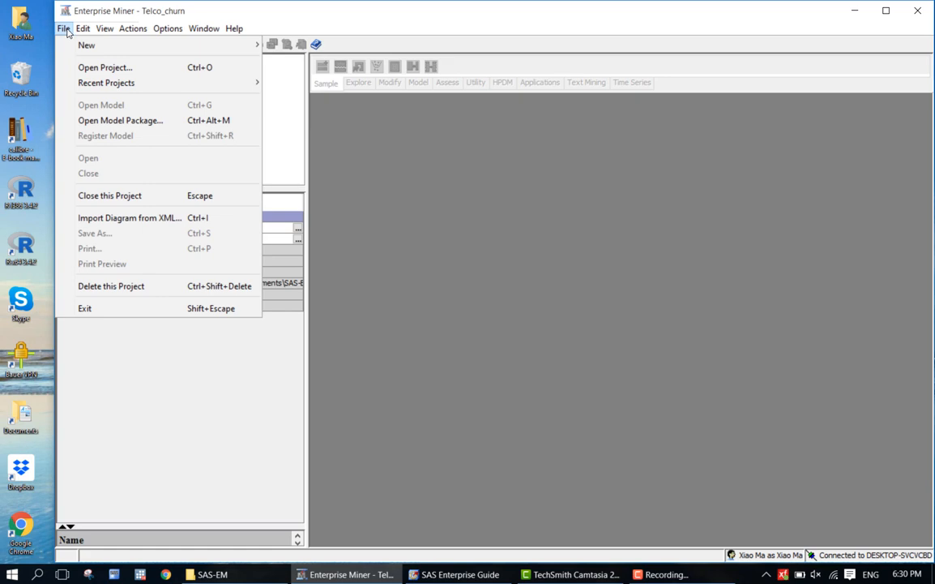
click(105, 28)
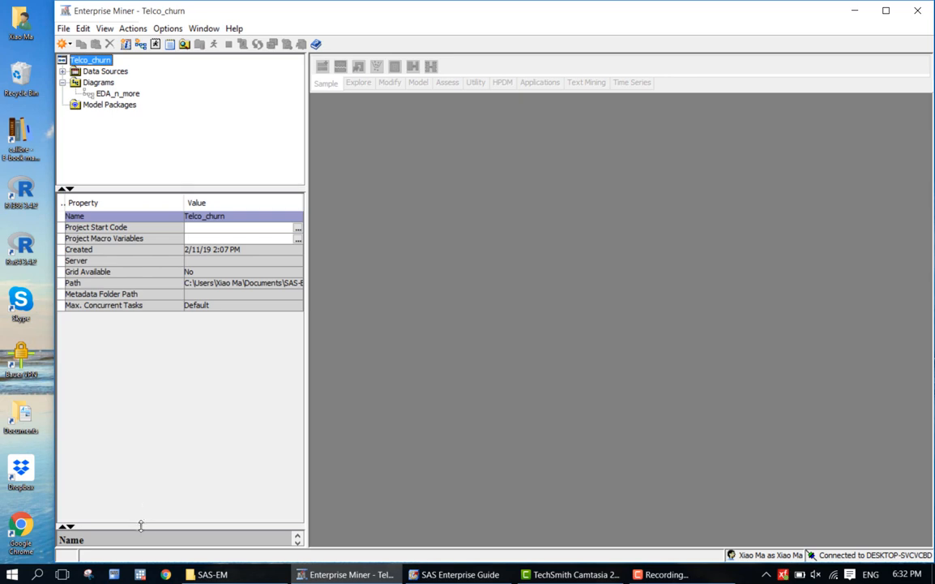
- Enlarge the property description area and show the properties of the EDA_n_more diagram
drag(144, 528, 230, 464)
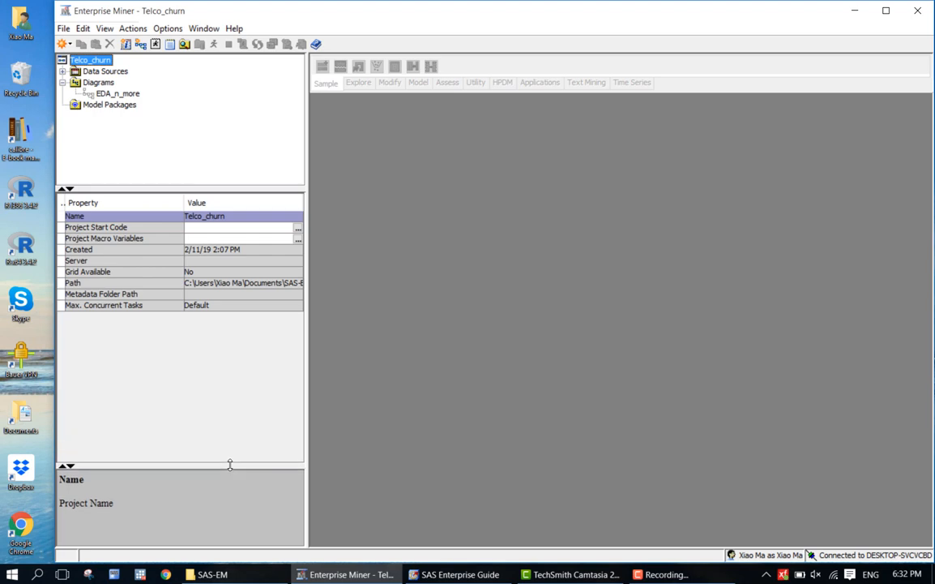
click(231, 306)
click(120, 94)
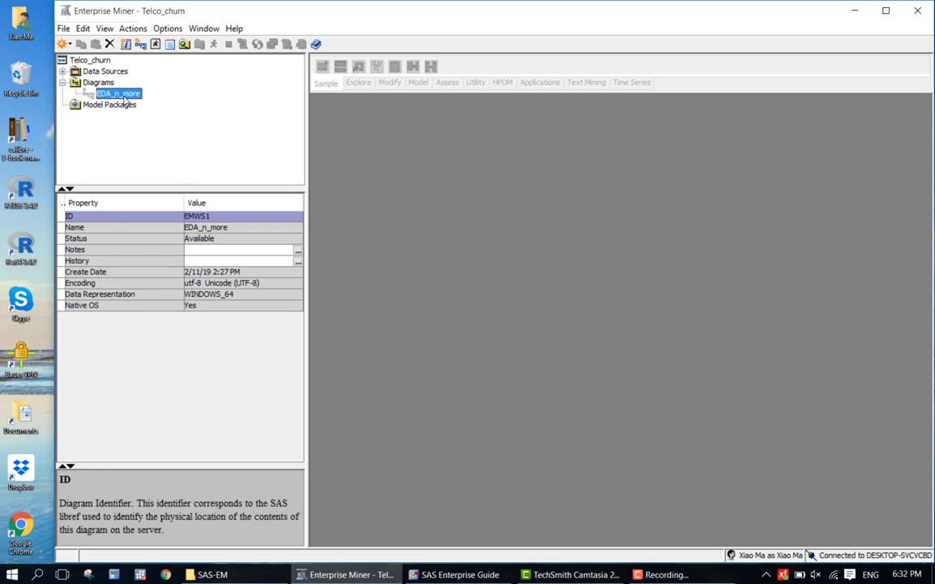
- Open the EDA_n_more diagram and inspect the properties of its CHURN data node
double_click(120, 95)
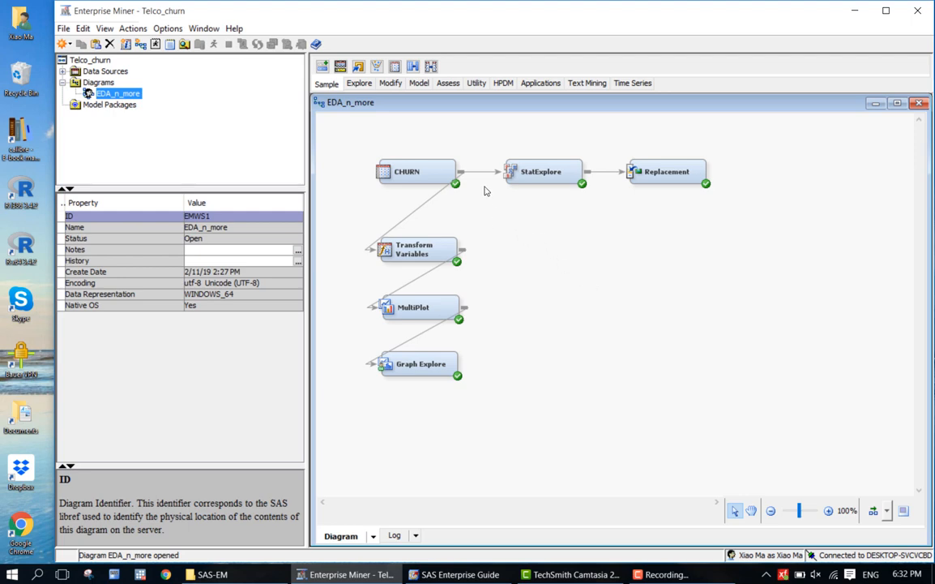
click(439, 169)
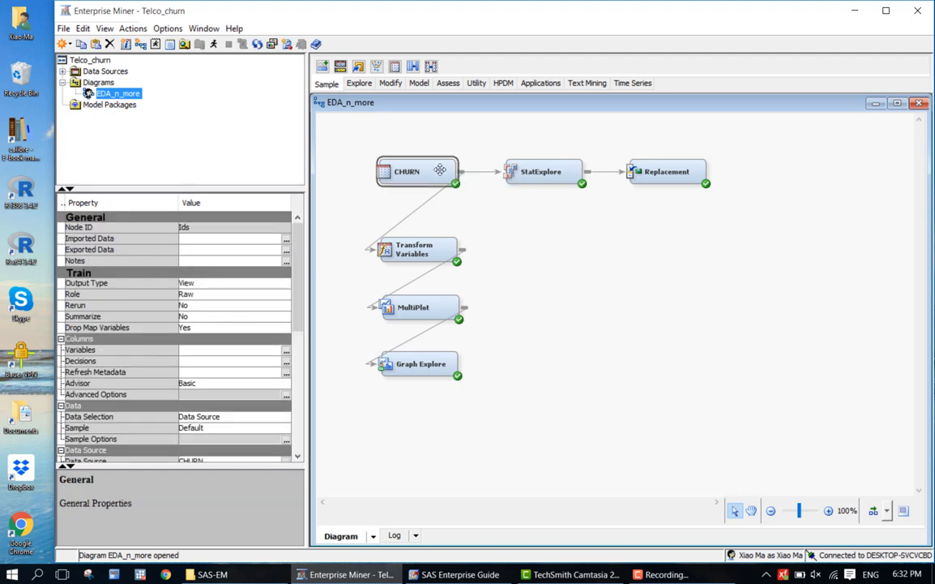
click(501, 273)
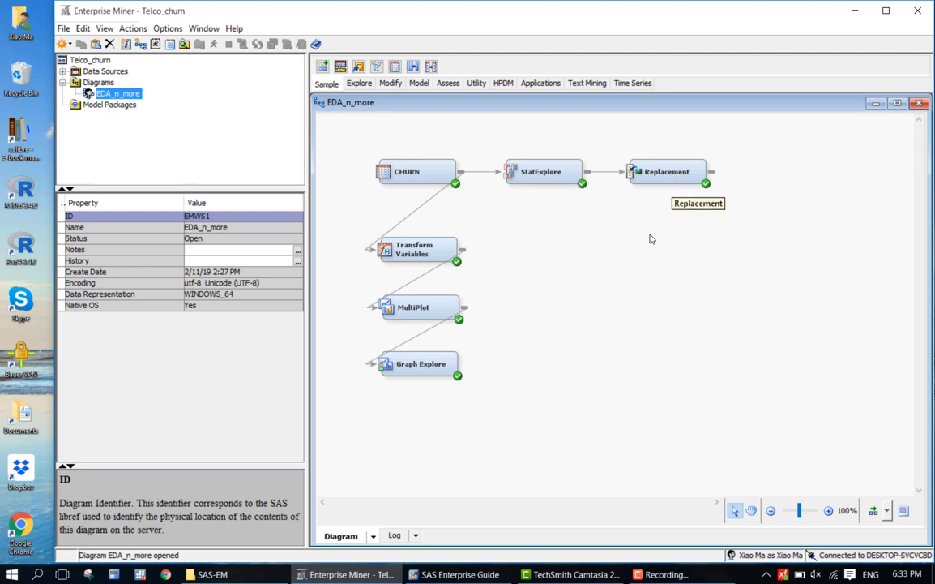
- Look through the node tools in the Explore, Modify, Utility, Assess, Model and Text Mining categories
click(359, 83)
click(389, 84)
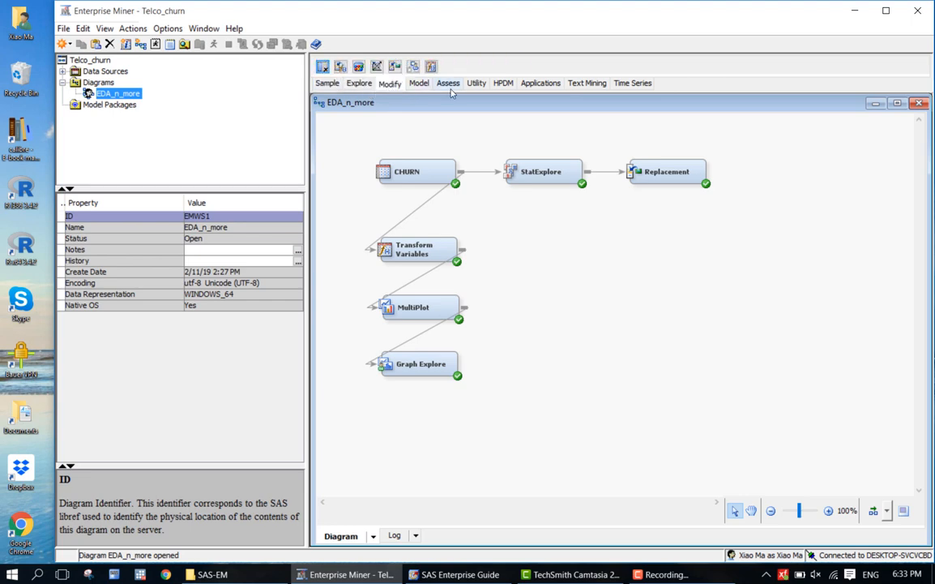
click(477, 85)
click(448, 84)
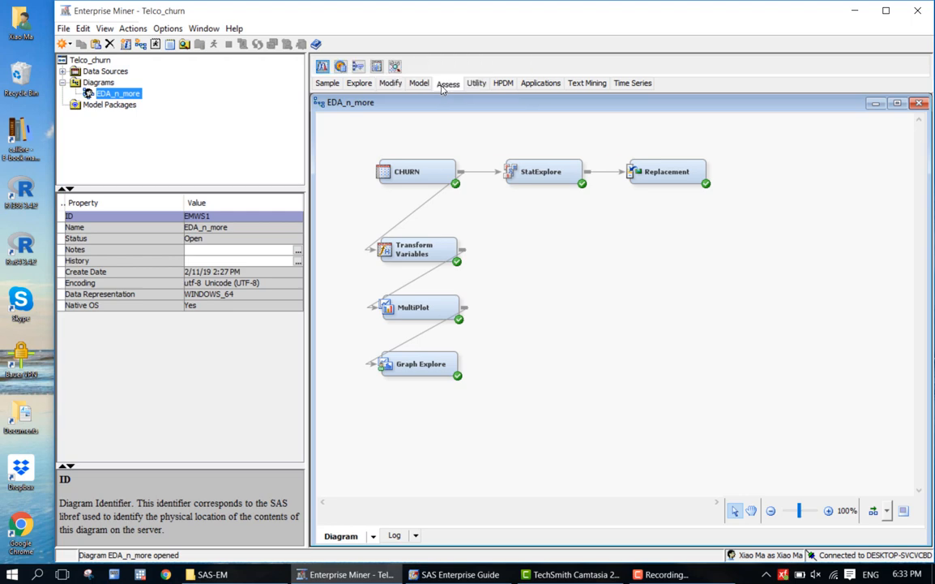
click(419, 84)
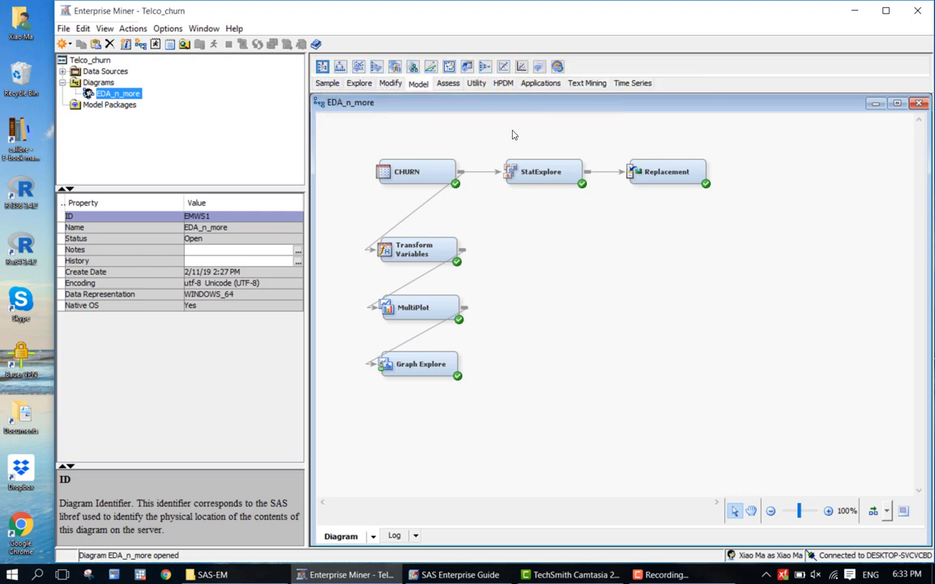
click(591, 85)
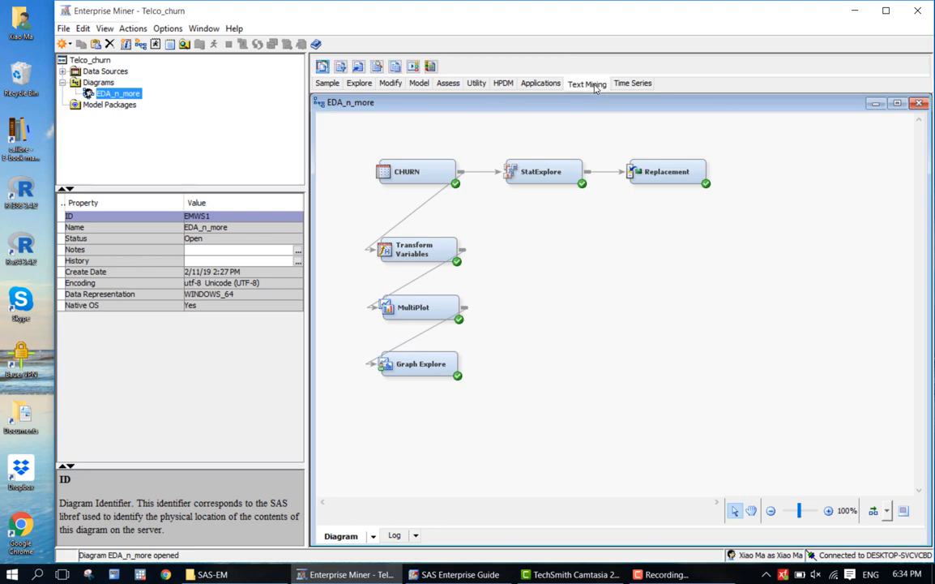
click(480, 85)
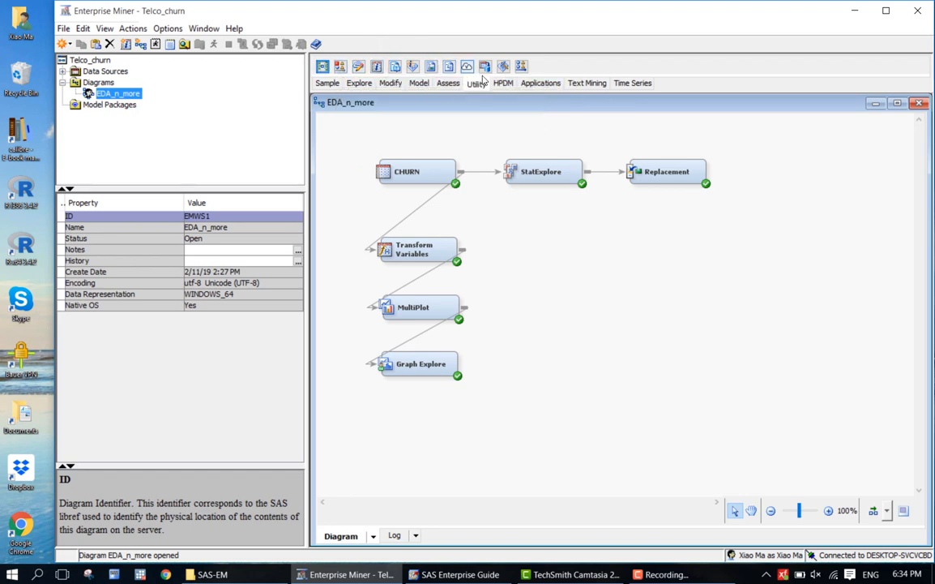
click(359, 84)
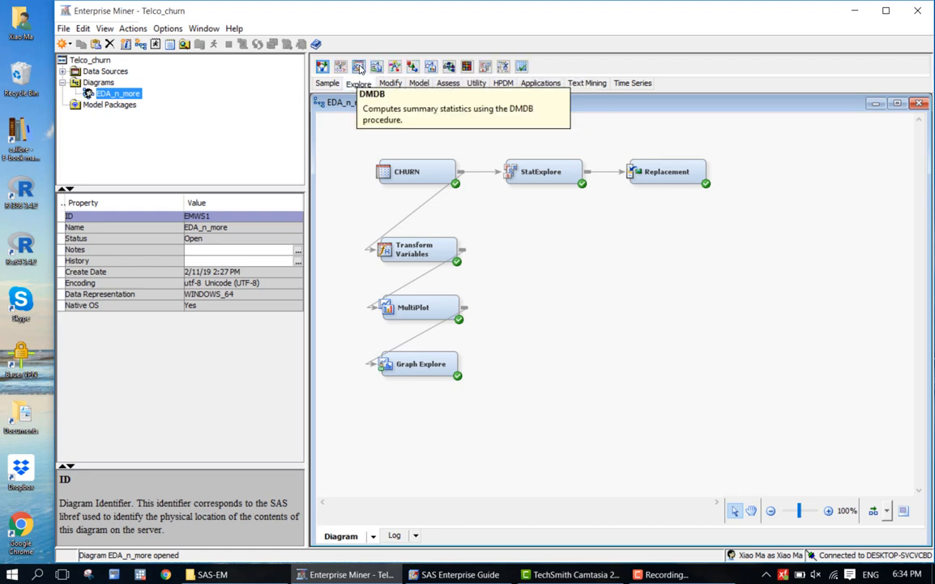
click(419, 84)
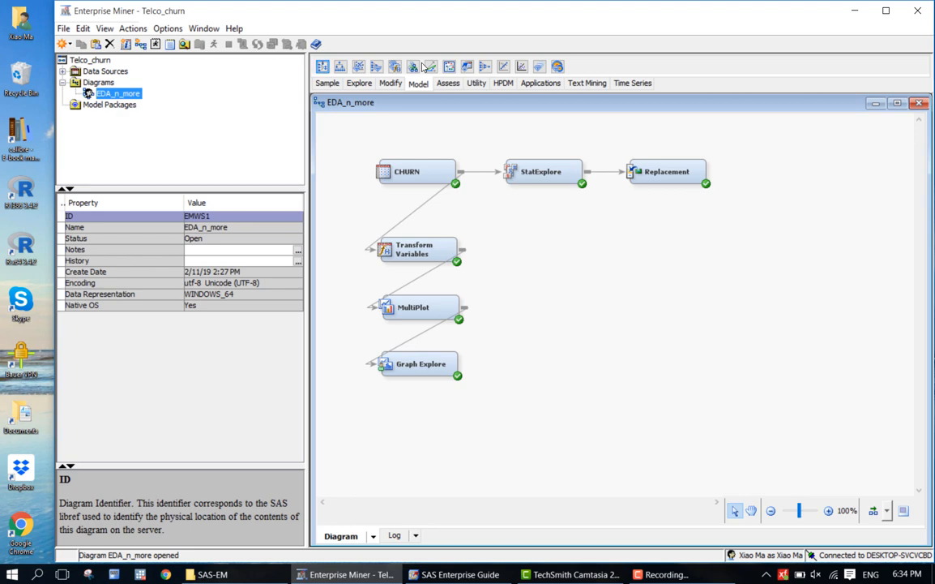
click(589, 84)
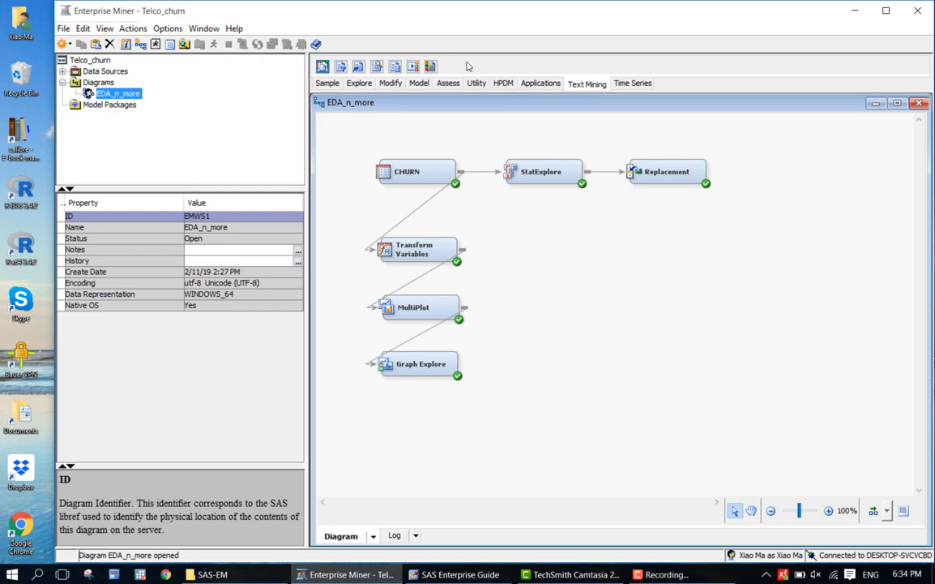
click(445, 84)
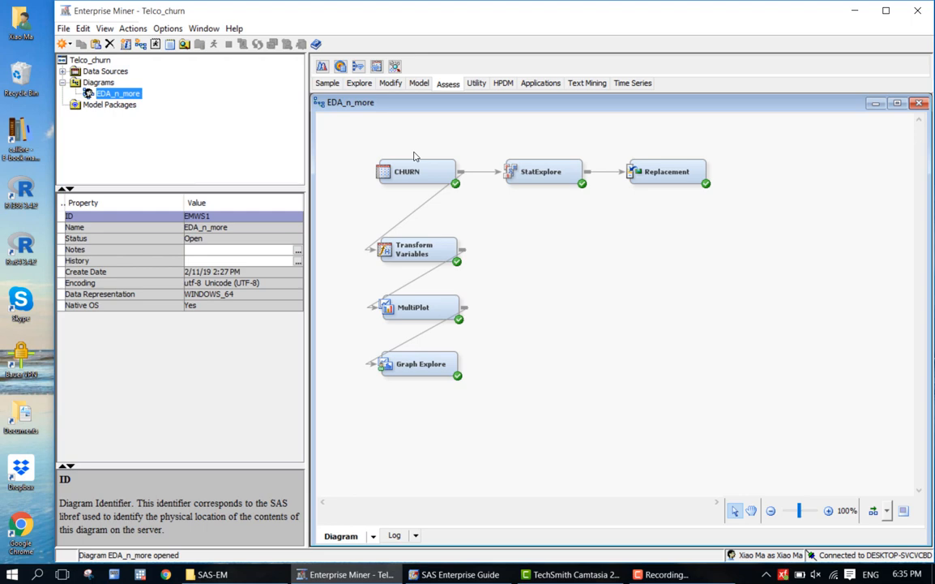
- Compare the properties of the StatExplore, MultiPlot, Transform Variables, CHURN and Graph Explore nodes in the diagram
click(528, 172)
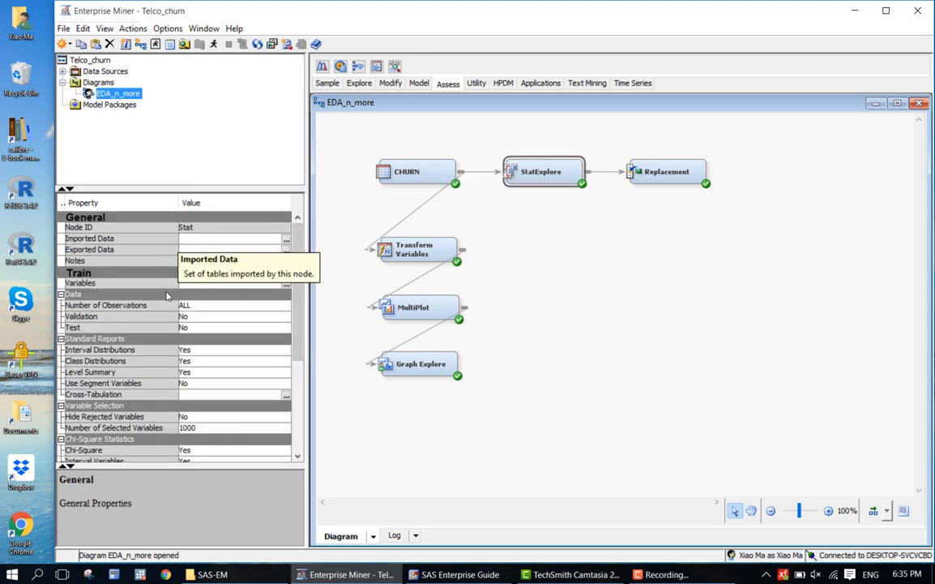
click(428, 303)
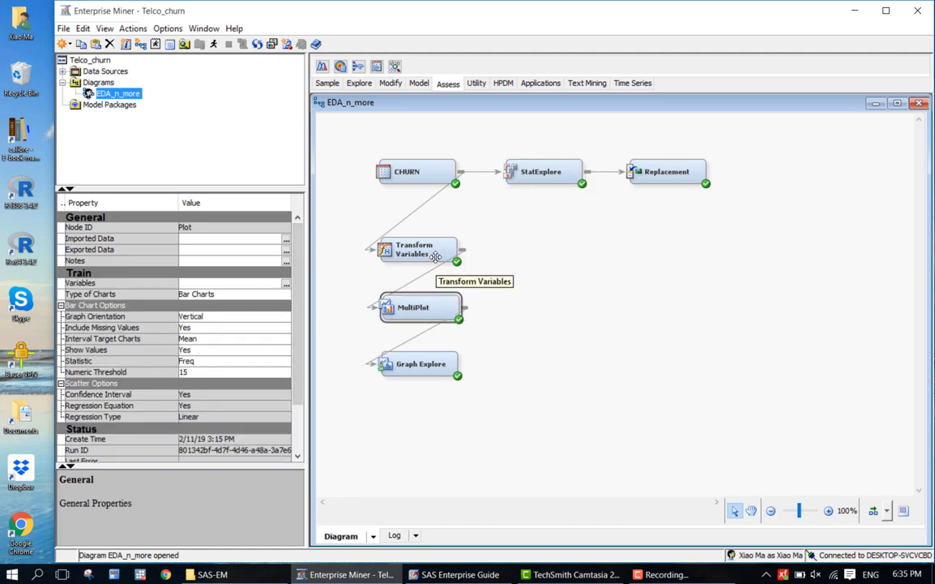
click(435, 256)
click(434, 166)
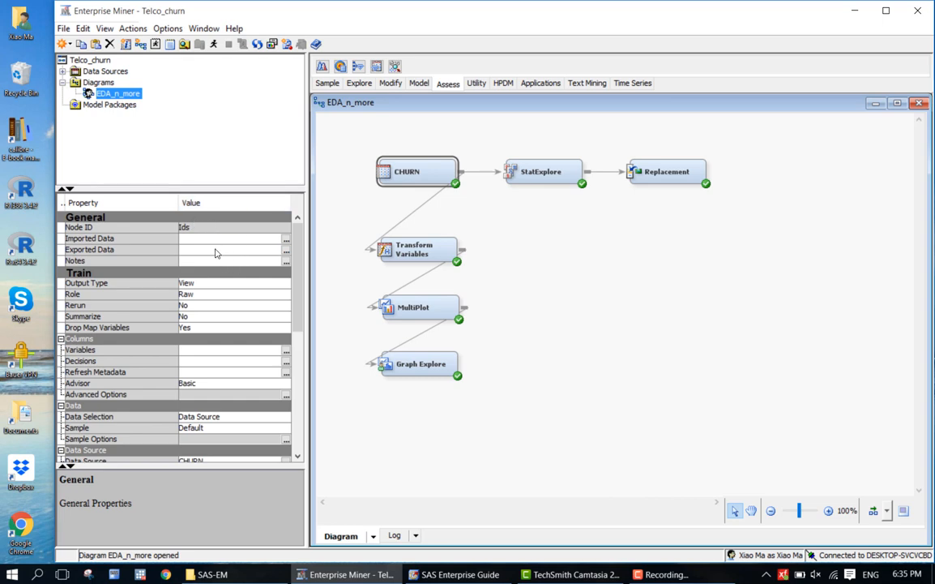
click(395, 241)
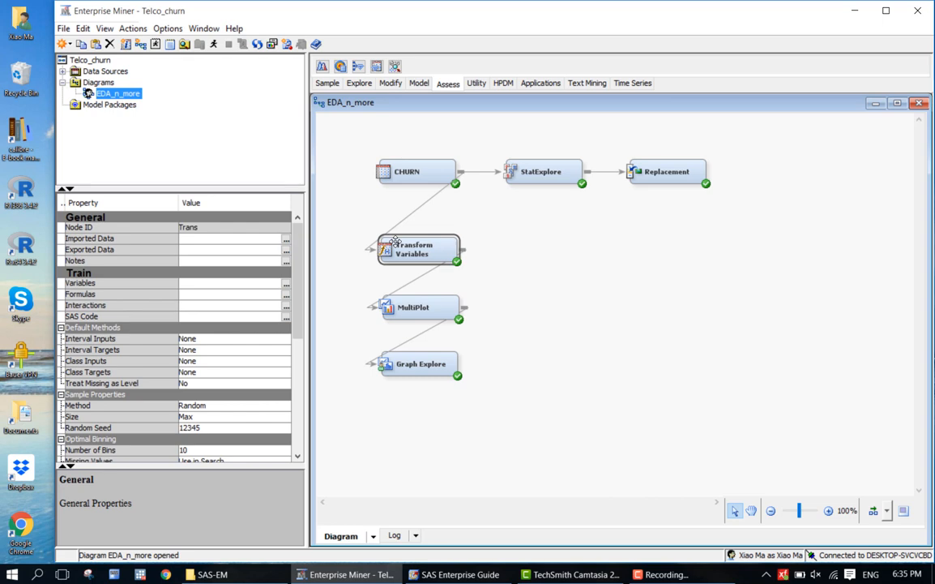
click(405, 307)
click(535, 173)
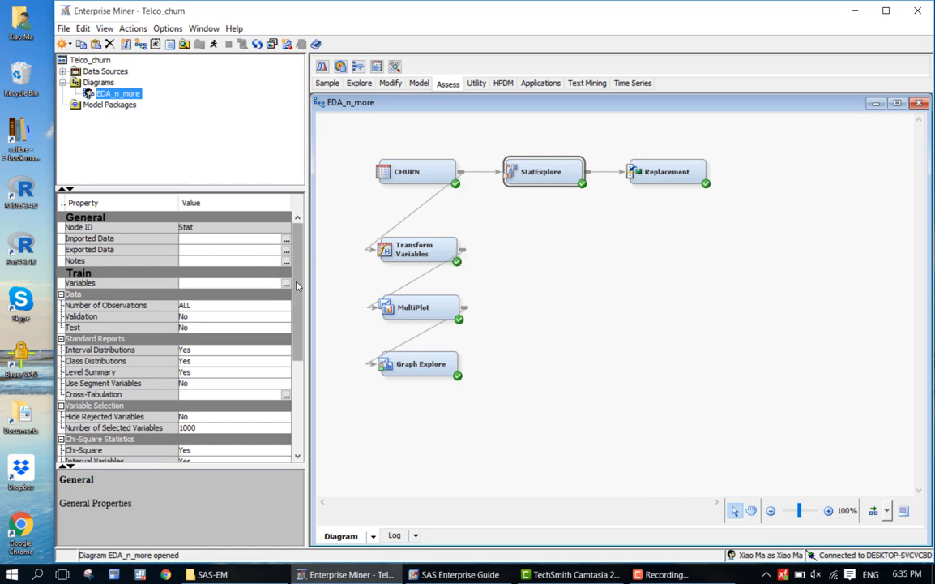
drag(297, 286, 306, 310)
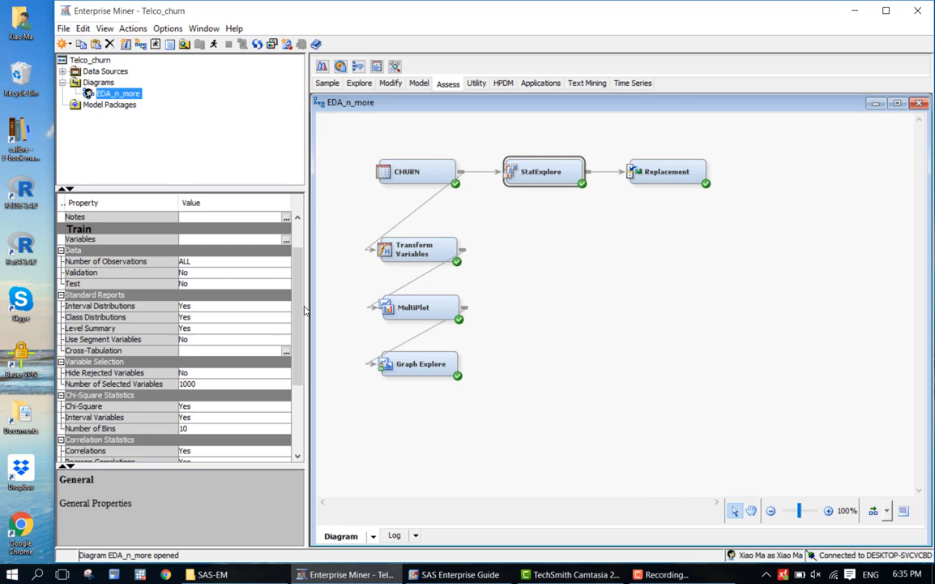
click(438, 364)
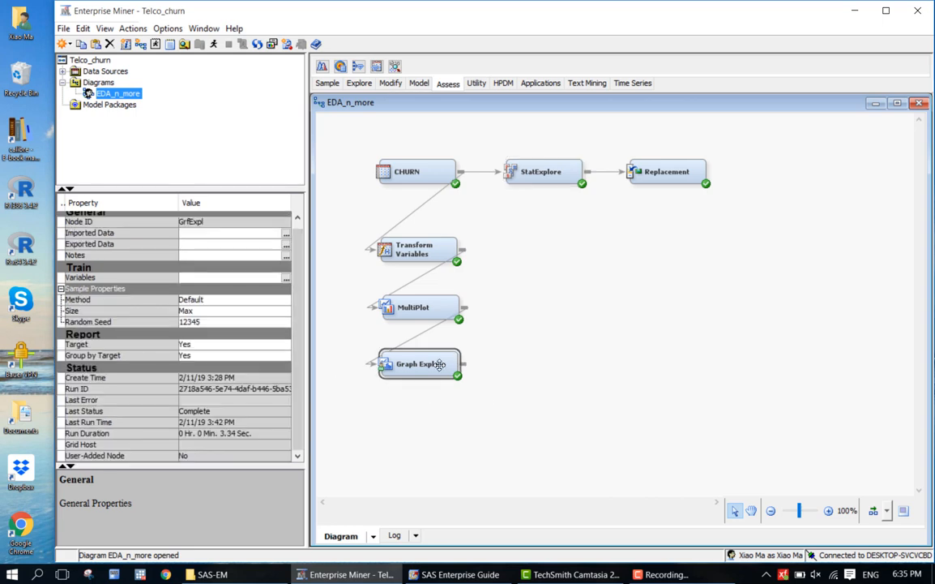
click(603, 273)
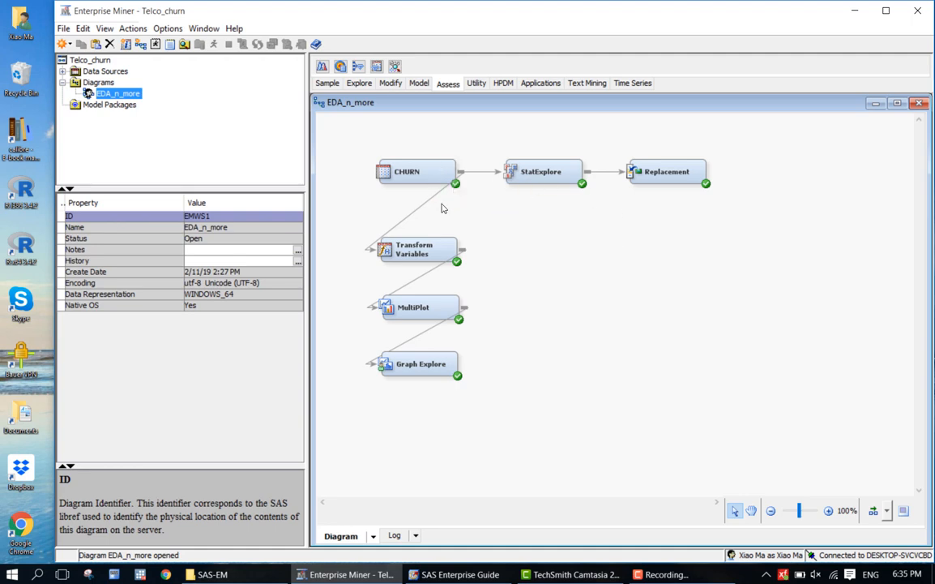
- Connect the CHURN node directly to Replacement, moving StatExplore lower and Replacement higher in the diagram
drag(546, 177, 547, 214)
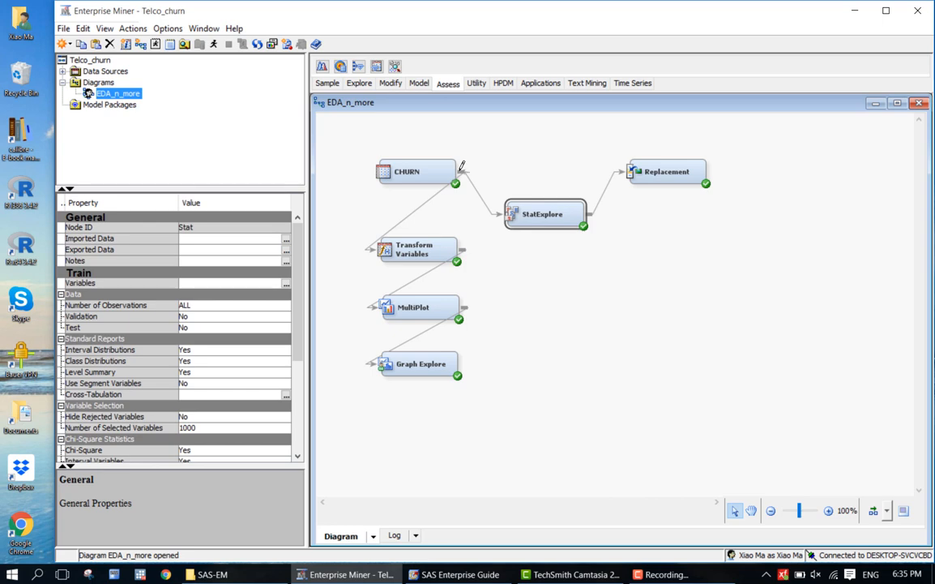
drag(462, 169, 630, 168)
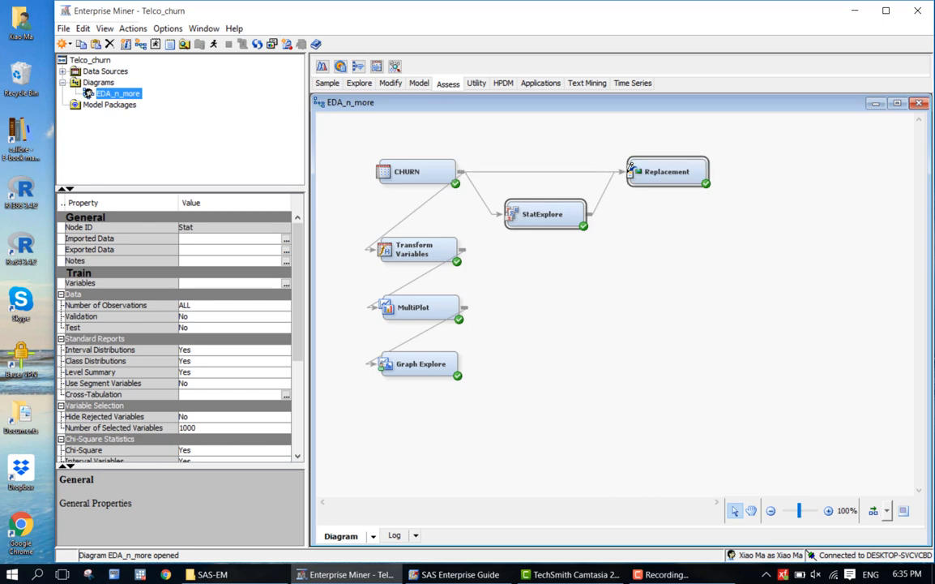
drag(669, 181, 657, 159)
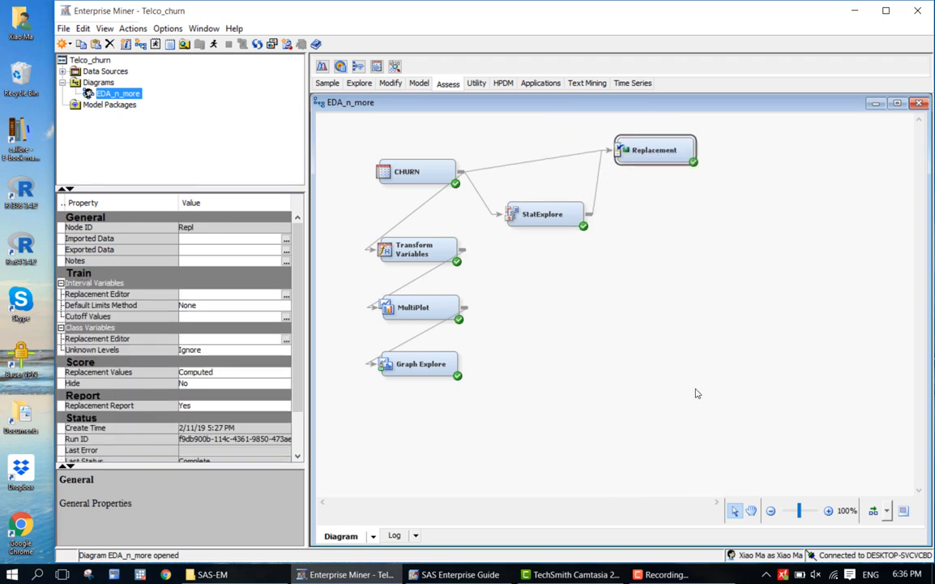
- Shrink the EDA_n_more diagram view to 40% and restore it to 100%
click(771, 511)
click(771, 512)
click(772, 512)
click(771, 511)
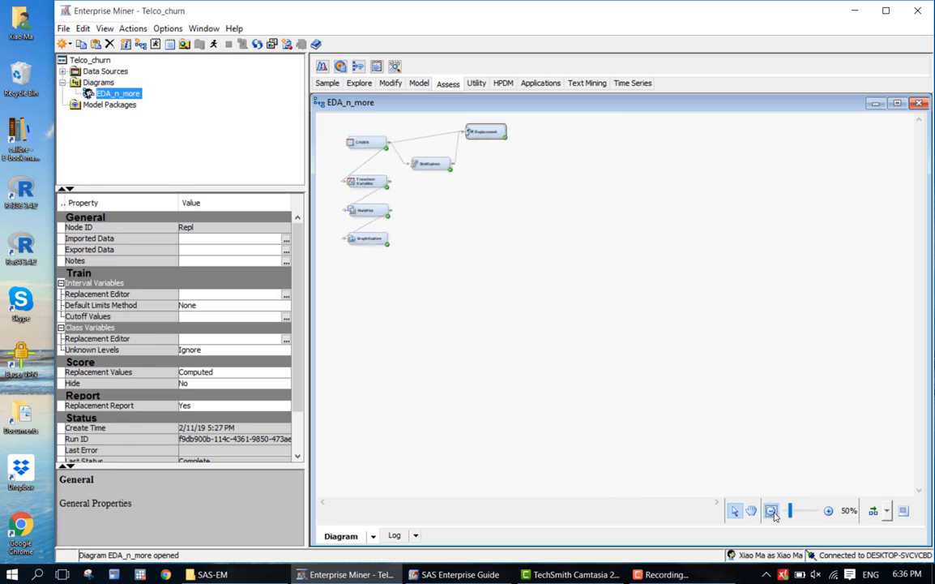
click(771, 512)
click(772, 512)
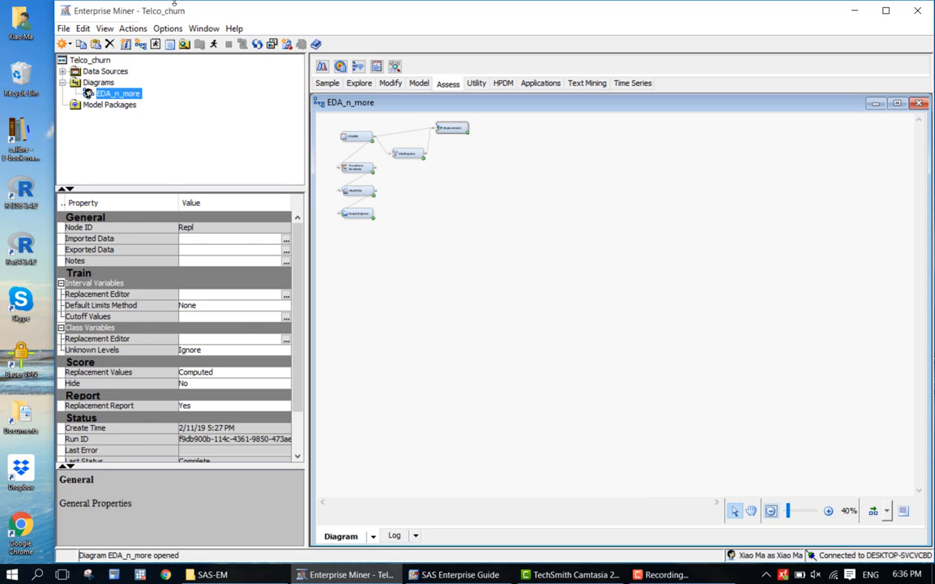
click(201, 29)
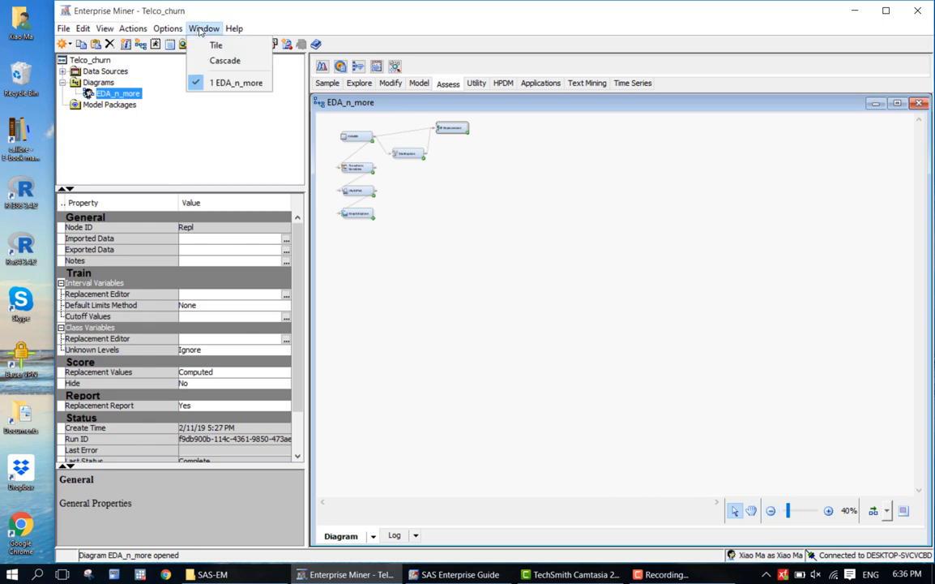
click(200, 31)
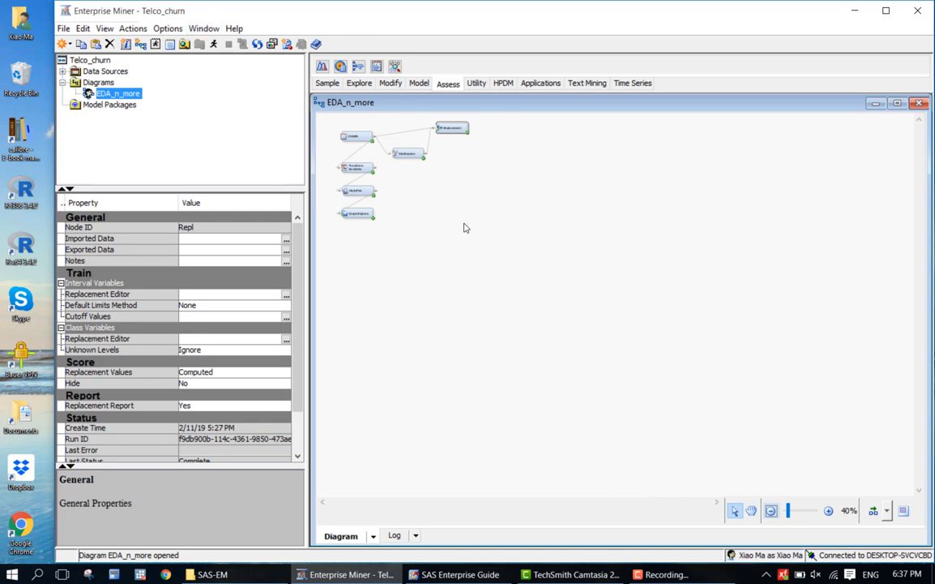
click(828, 513)
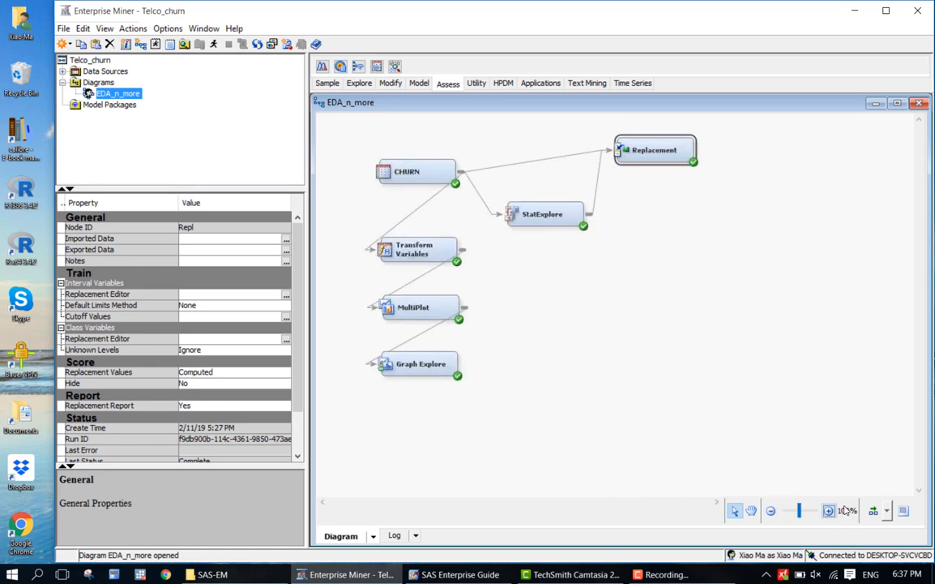
- Arrange the diagram nodes left to right, reapplying the layout after moving the Replacement node below StatExplore
click(887, 512)
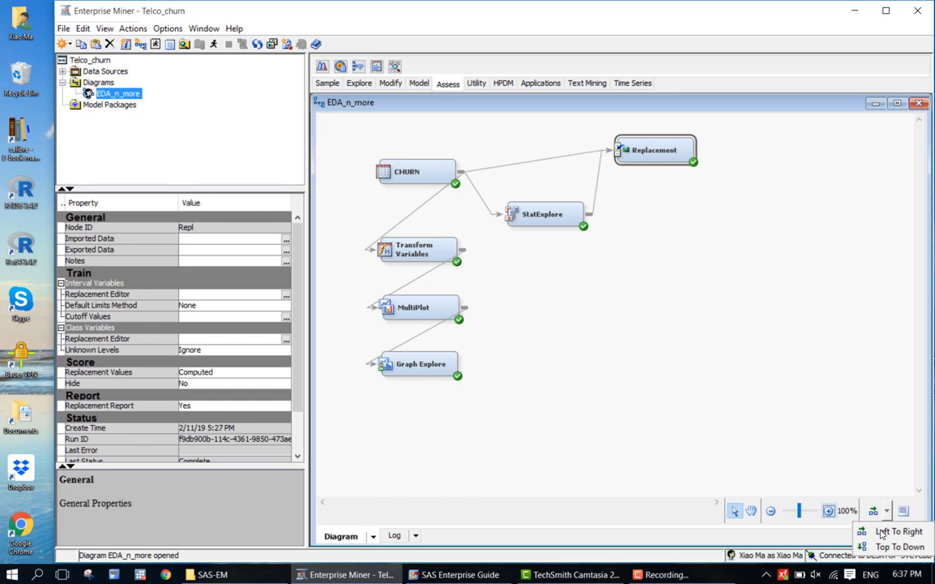
click(882, 533)
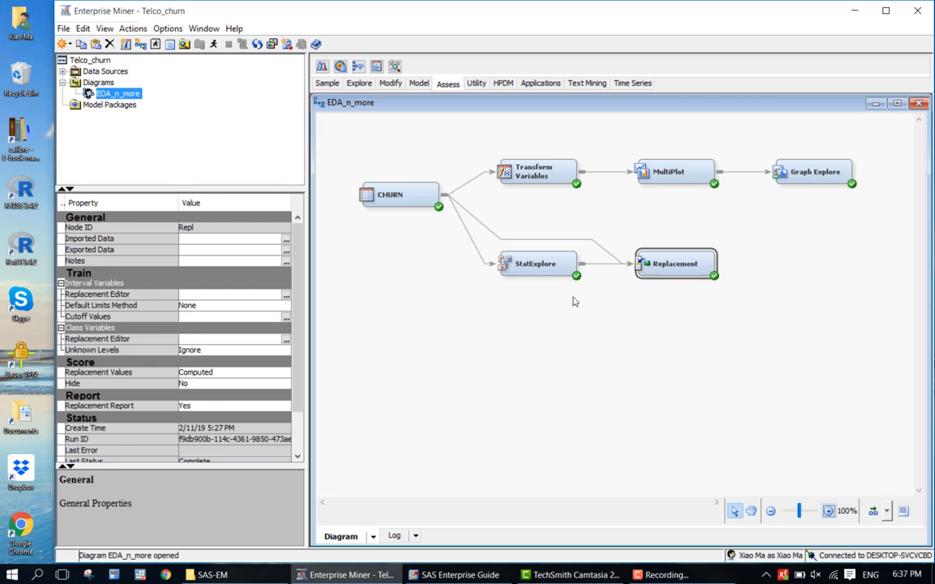
drag(673, 269, 536, 354)
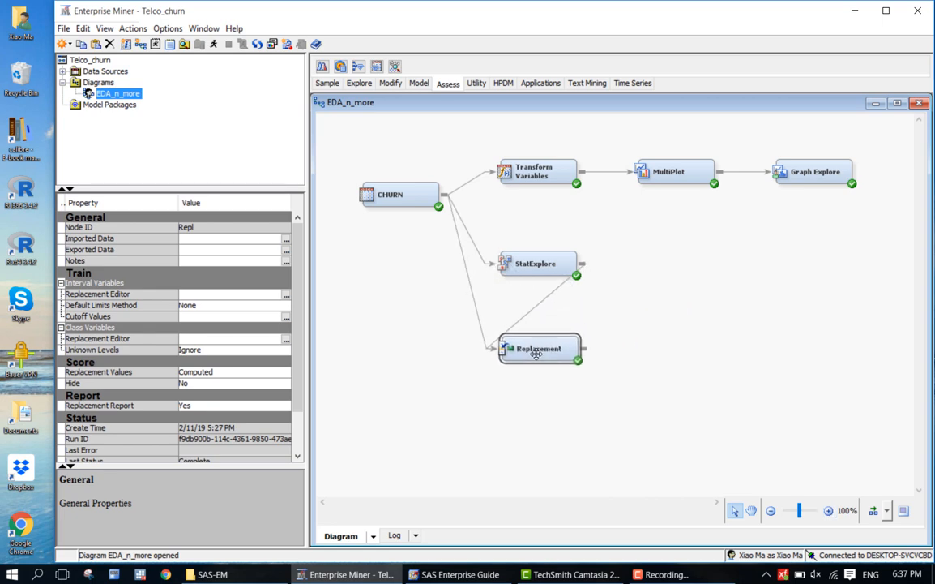
click(679, 302)
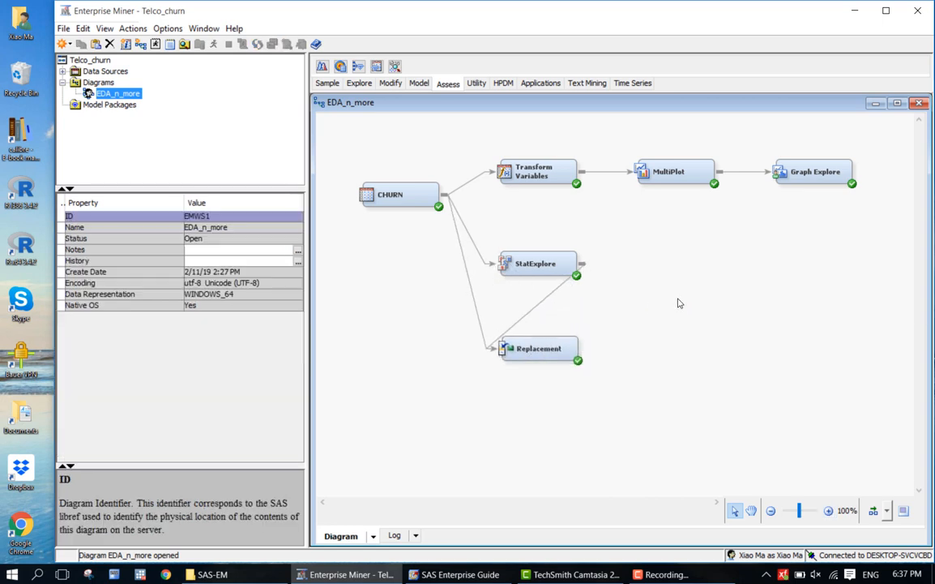
click(873, 510)
- Try the top-to-down layout on the diagram and return it to the left-to-right layout
click(887, 510)
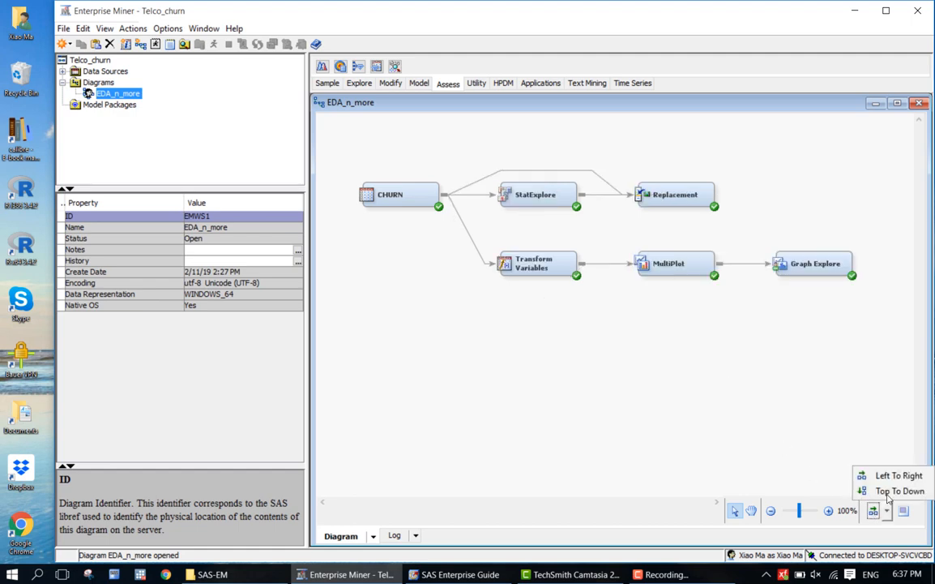
click(889, 492)
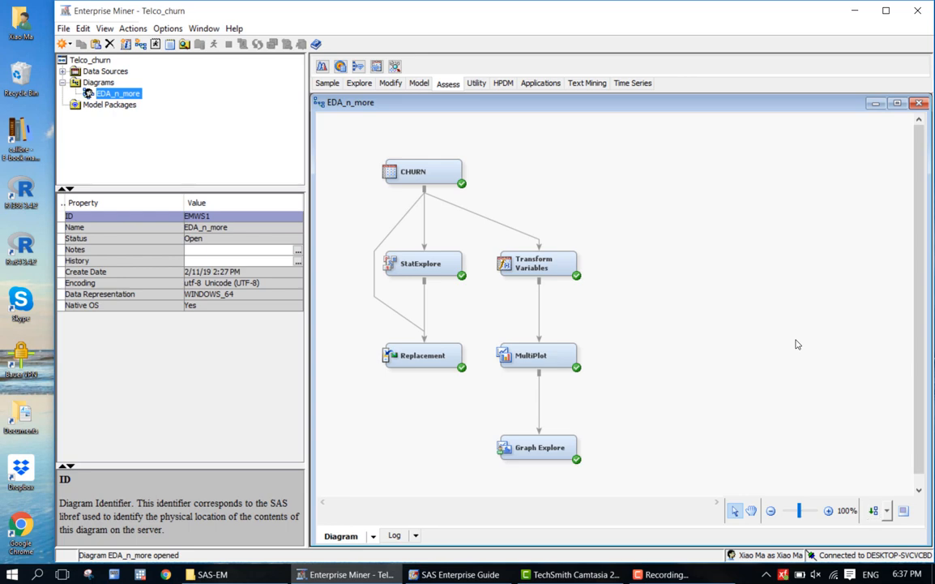
click(875, 511)
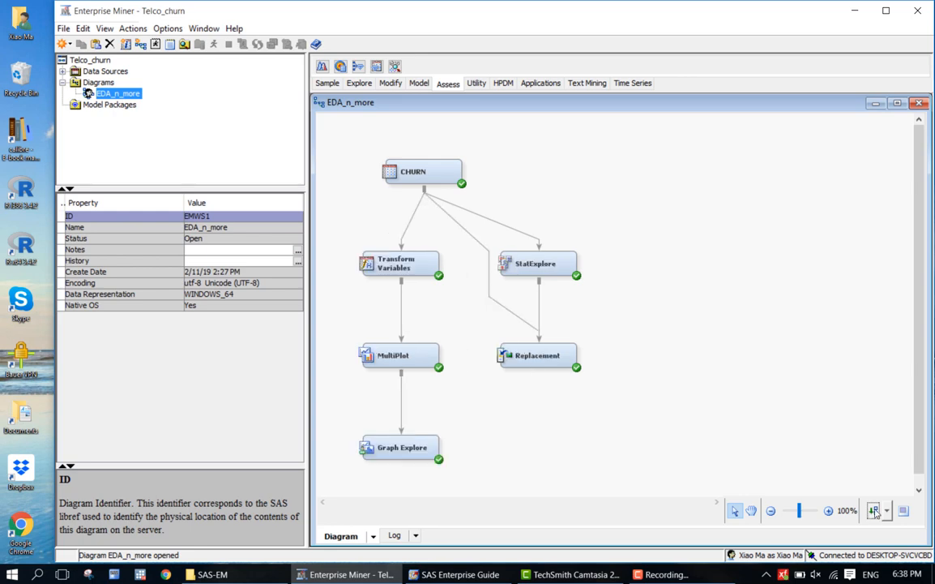
click(887, 511)
click(889, 483)
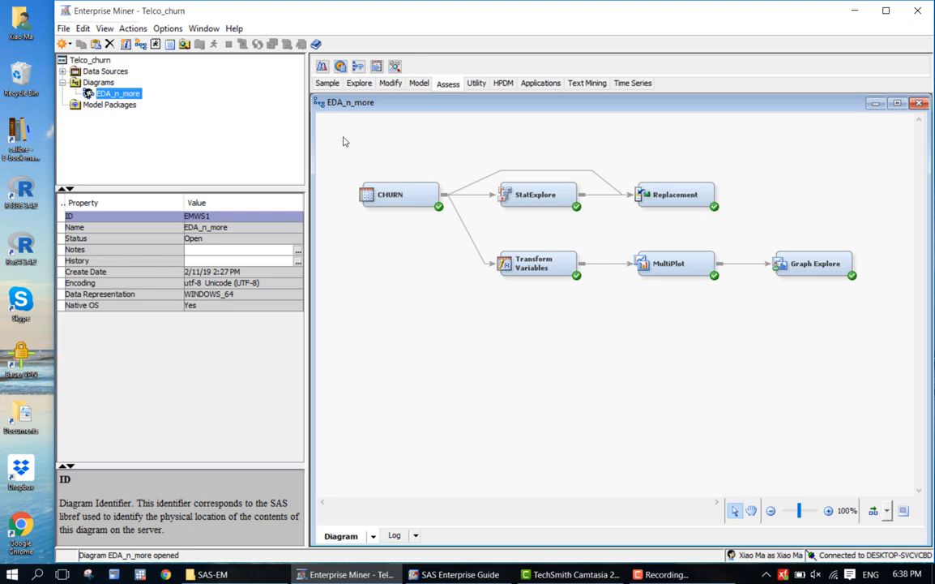
click(63, 27)
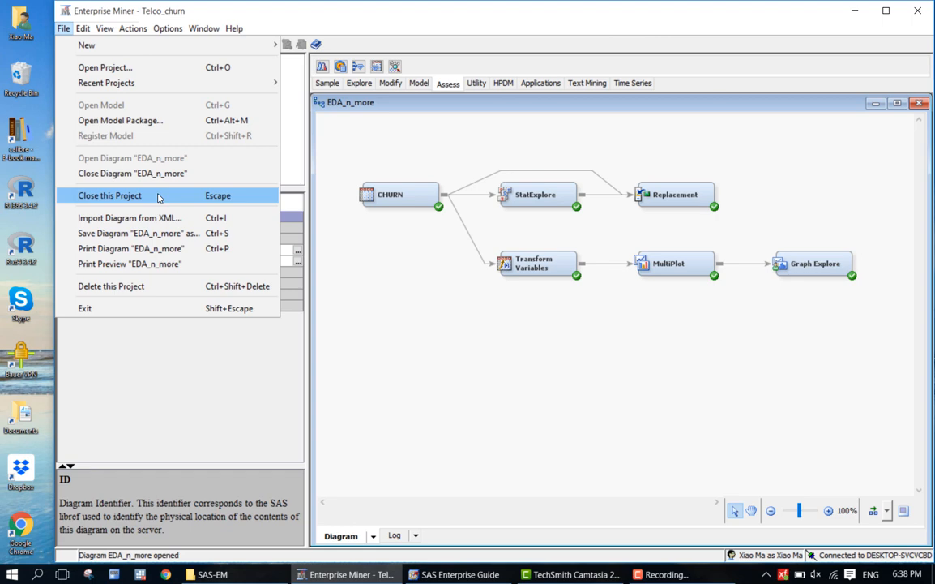
click(138, 287)
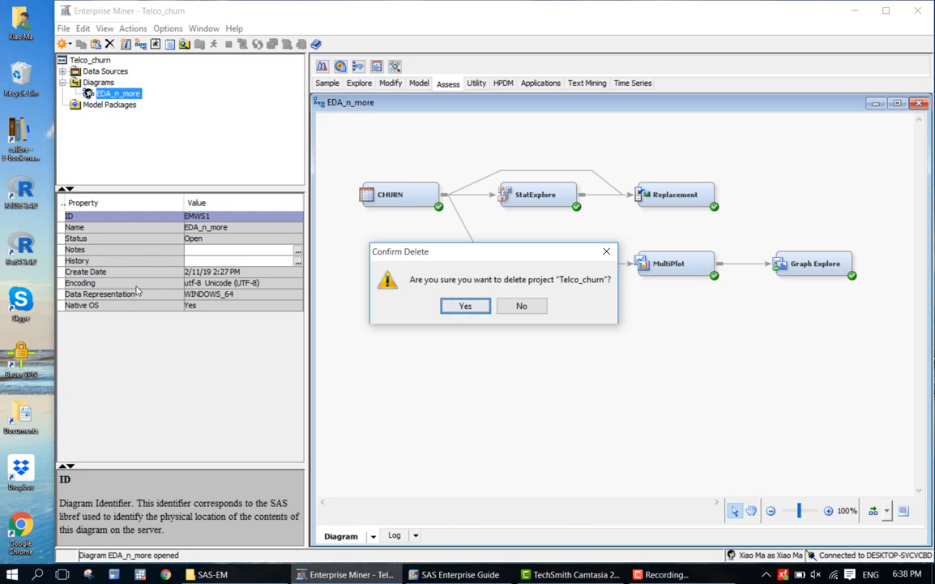
key(Escape)
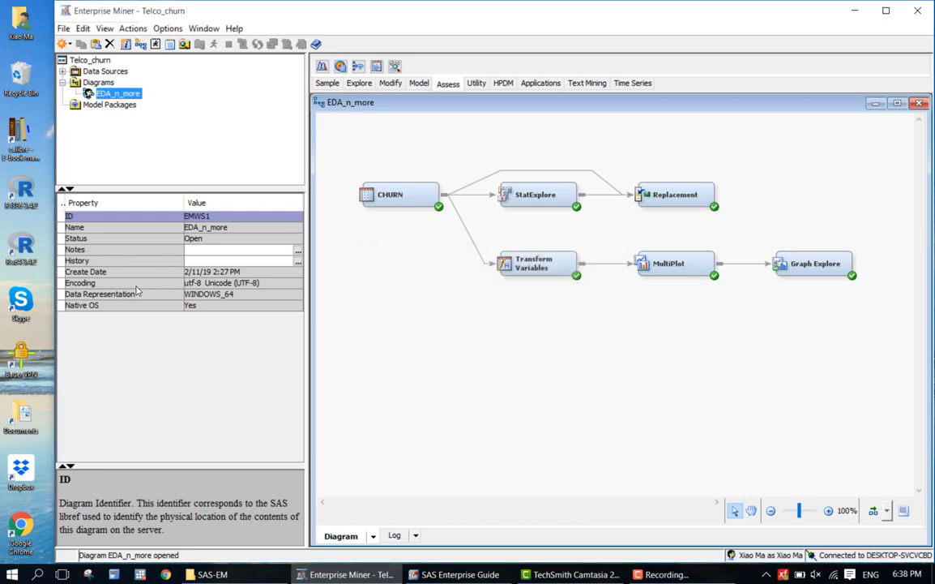
- Close the Telco_churn project
click(64, 29)
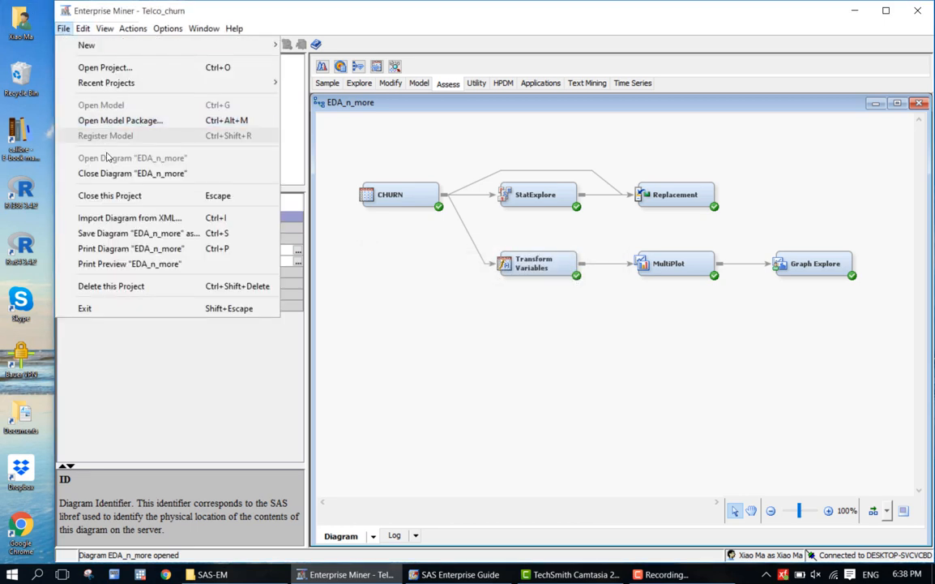
click(130, 196)
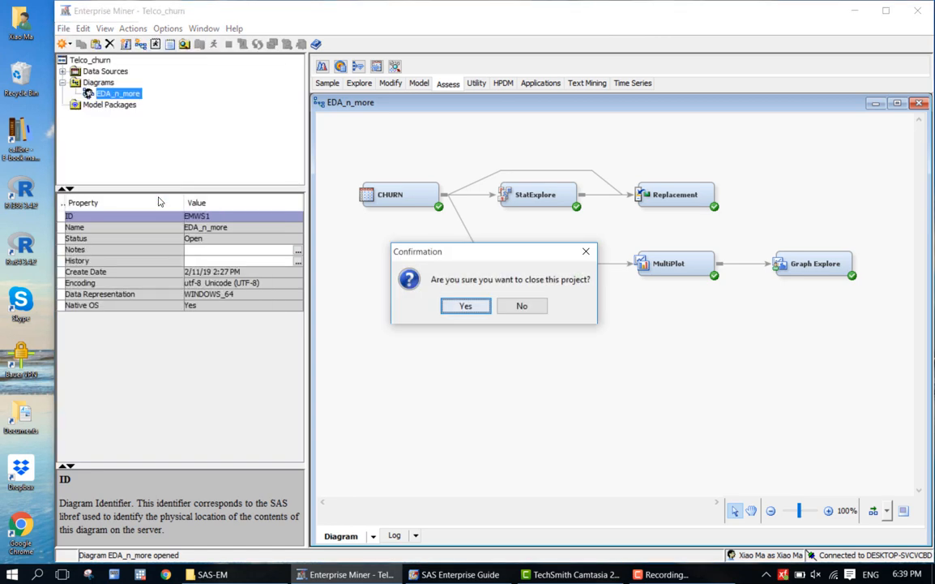
click(519, 306)
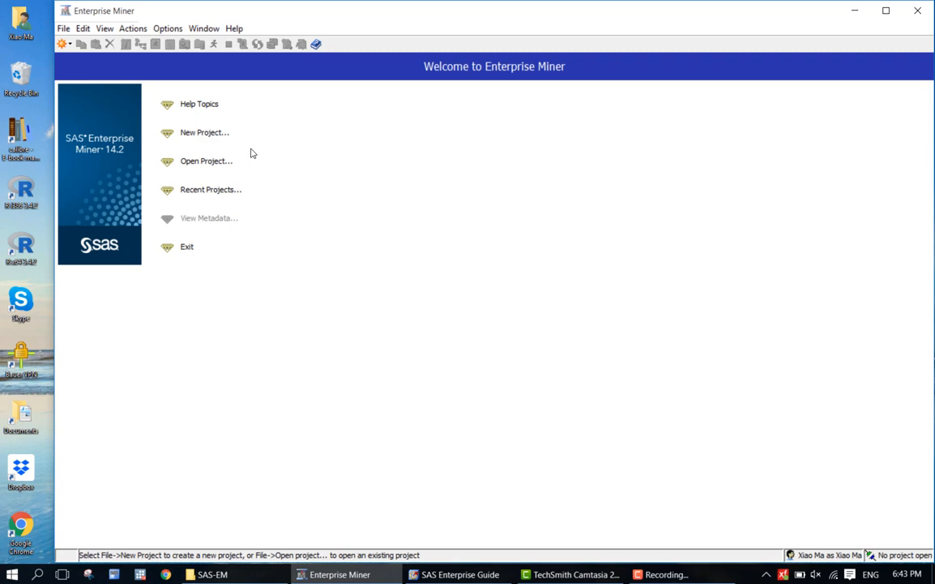
- Create a new project named Charity with the SAS-EM folder in Documents as its server directory
click(217, 135)
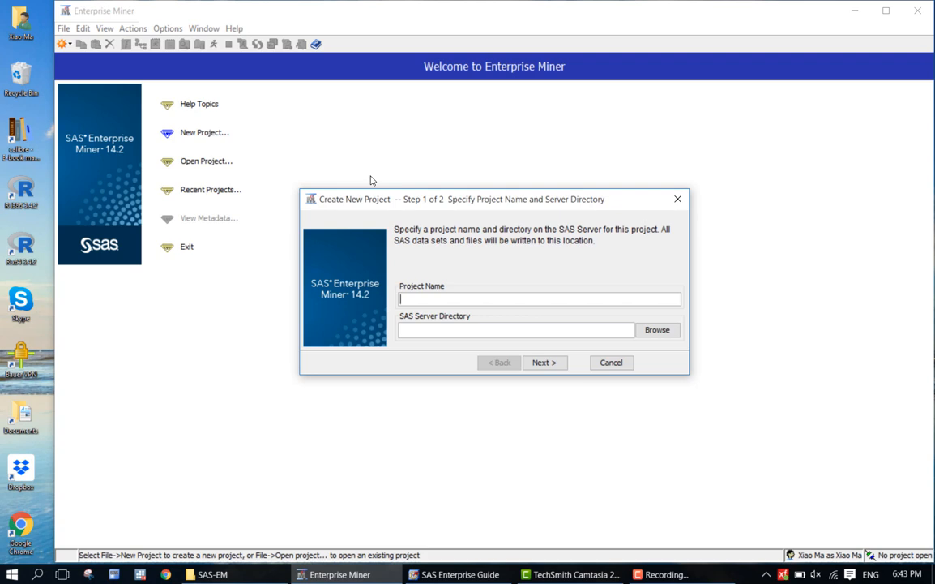
text(Charity)
click(652, 330)
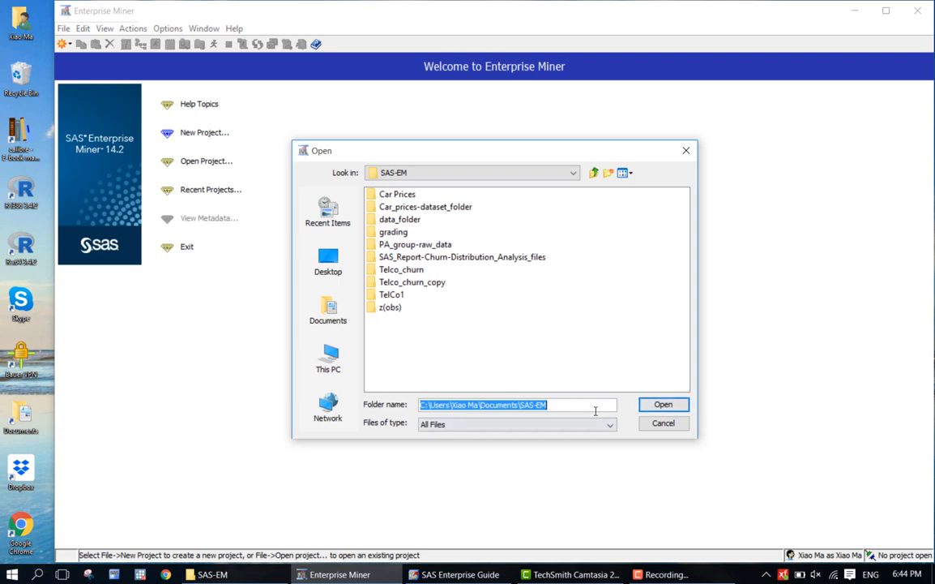
click(658, 406)
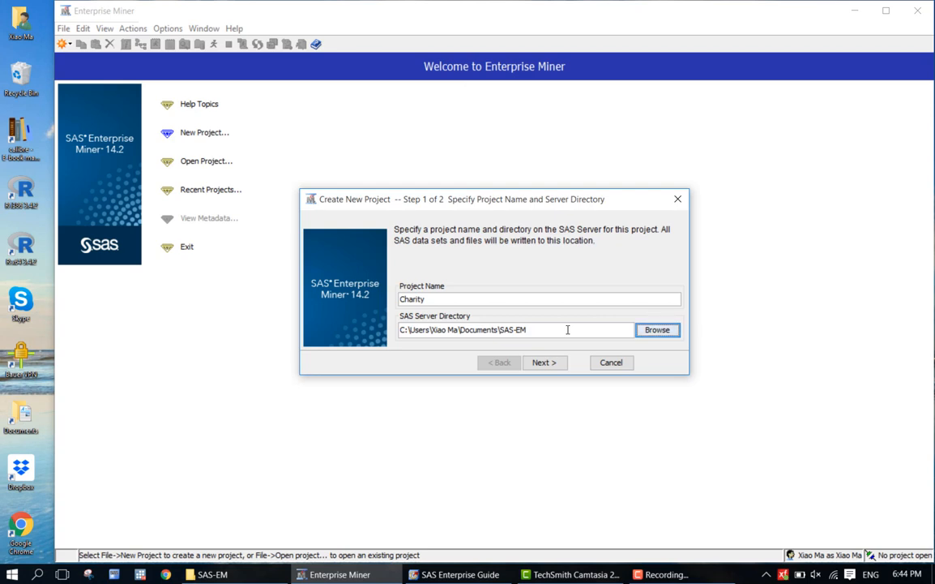
click(554, 370)
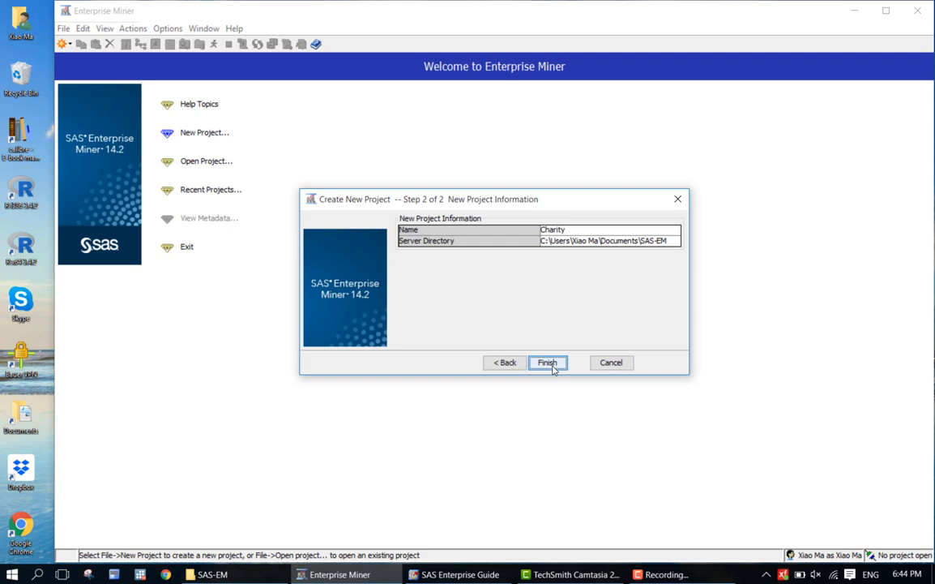
click(547, 363)
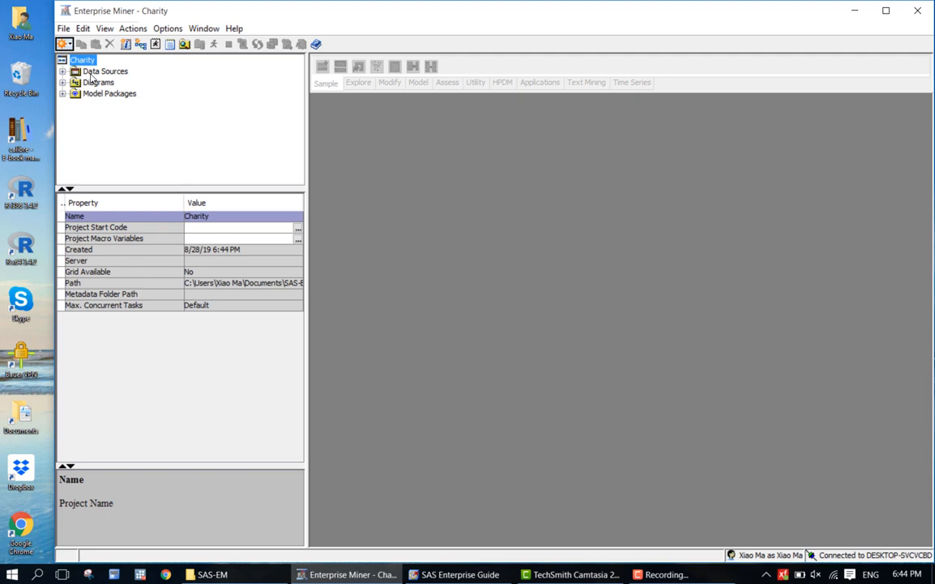
- Start a new library in the Charity project and name it MyLib
click(64, 31)
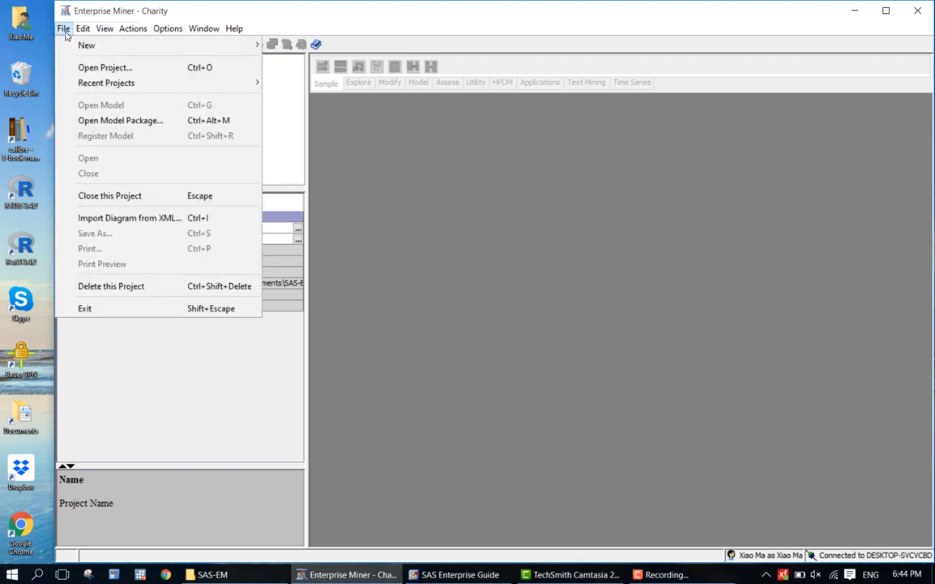
mouse_move(75, 47)
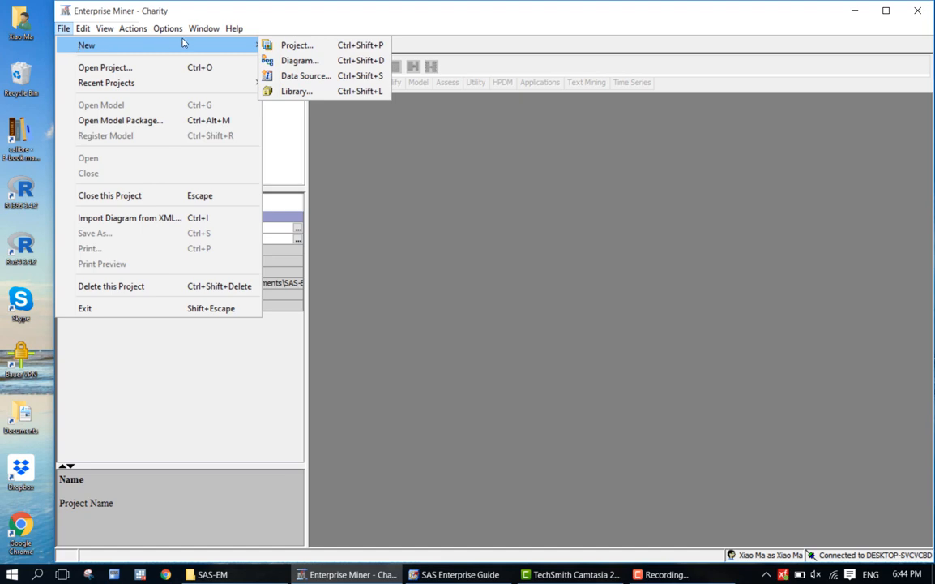
click(294, 91)
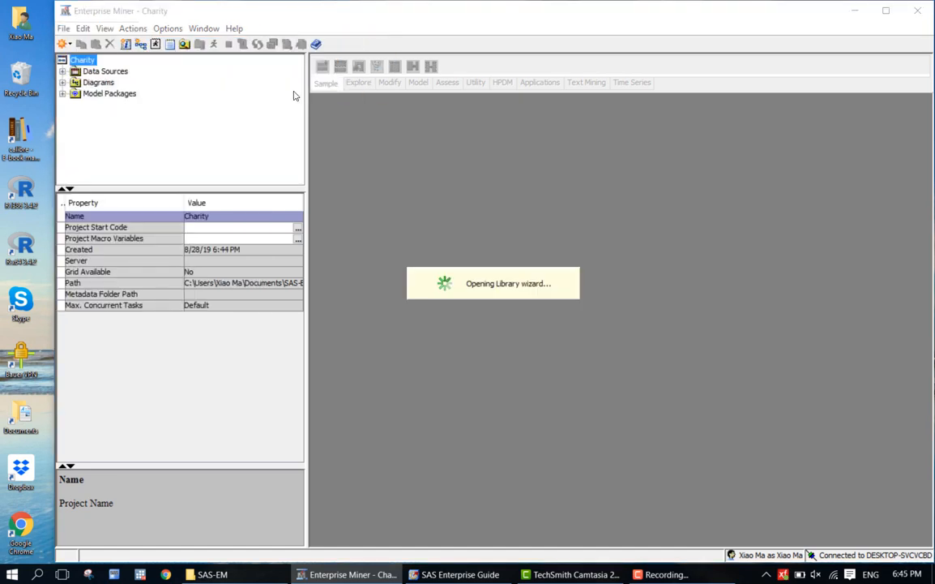
click(596, 414)
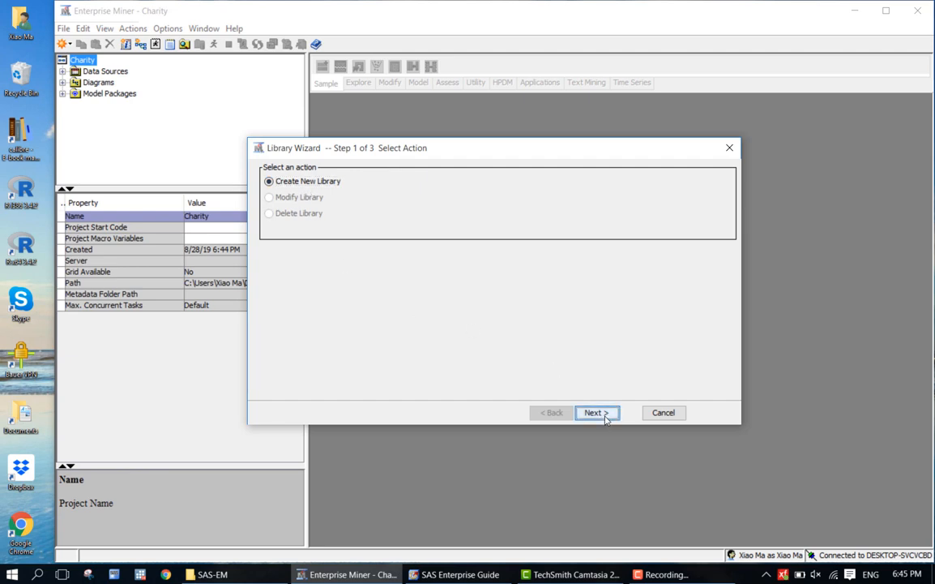
text(My)
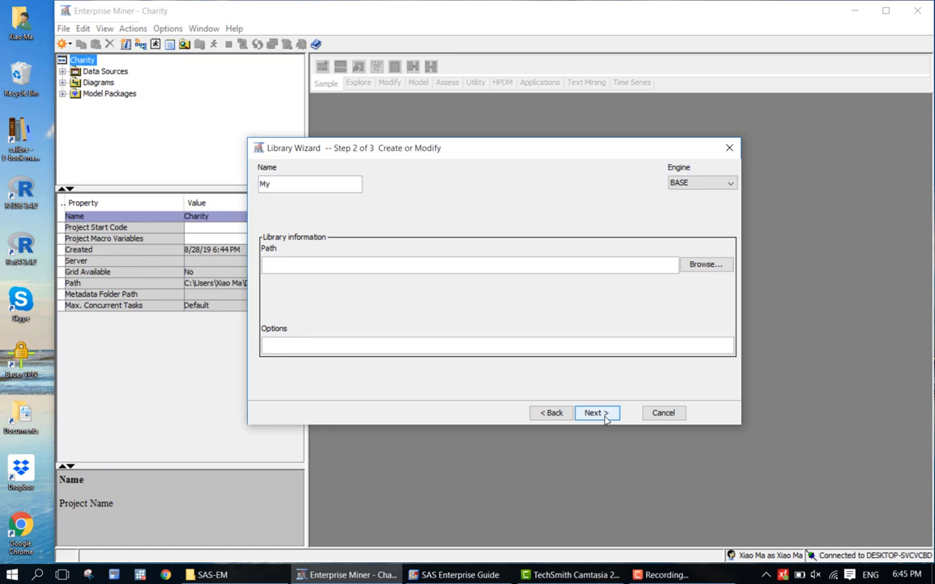
text(Lib)
- Set the library's path to the SAS-EM folder in Documents and finish creating it
click(702, 268)
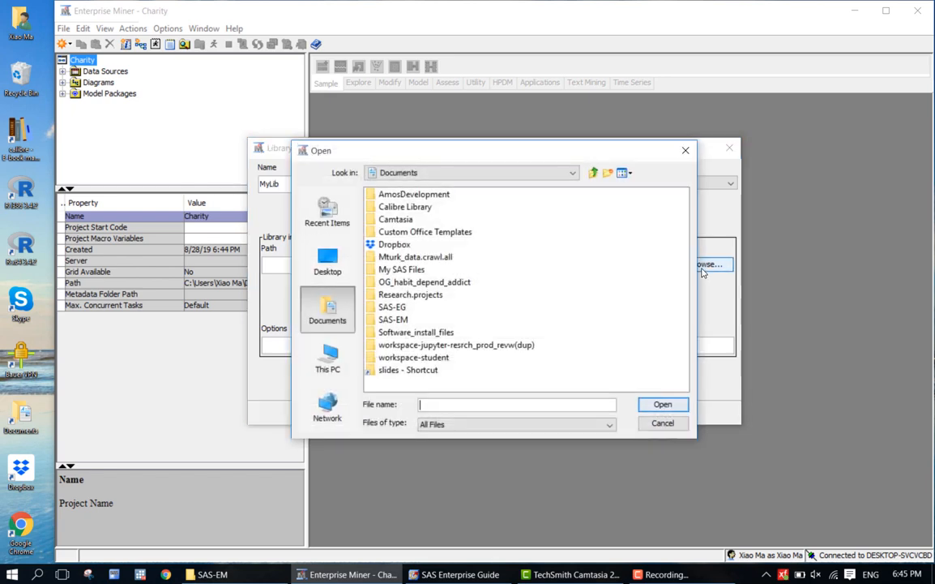
click(393, 319)
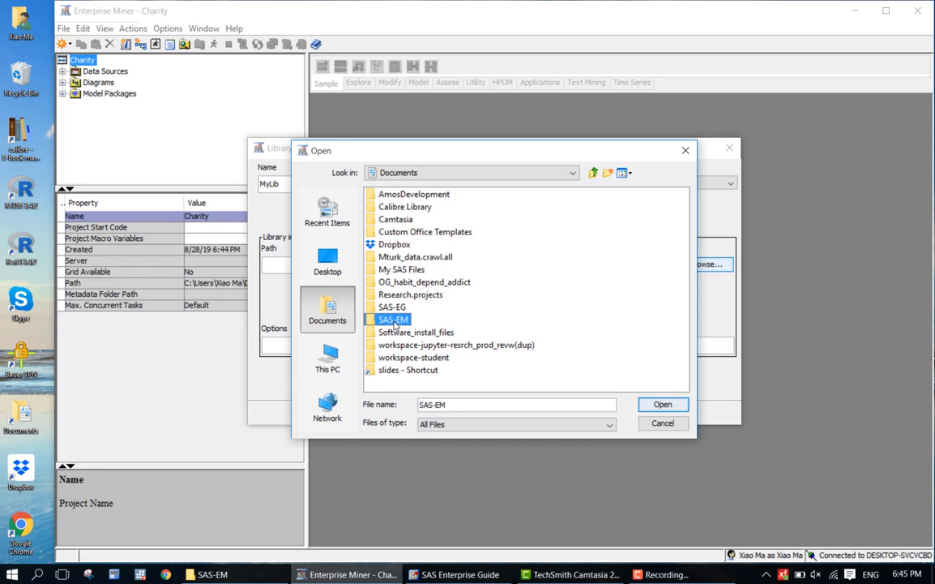
click(663, 405)
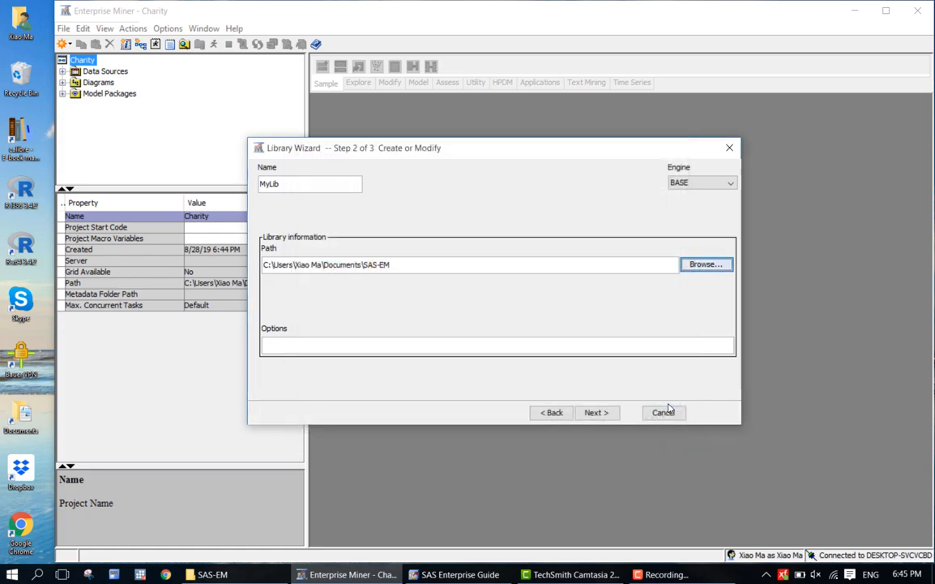
click(602, 417)
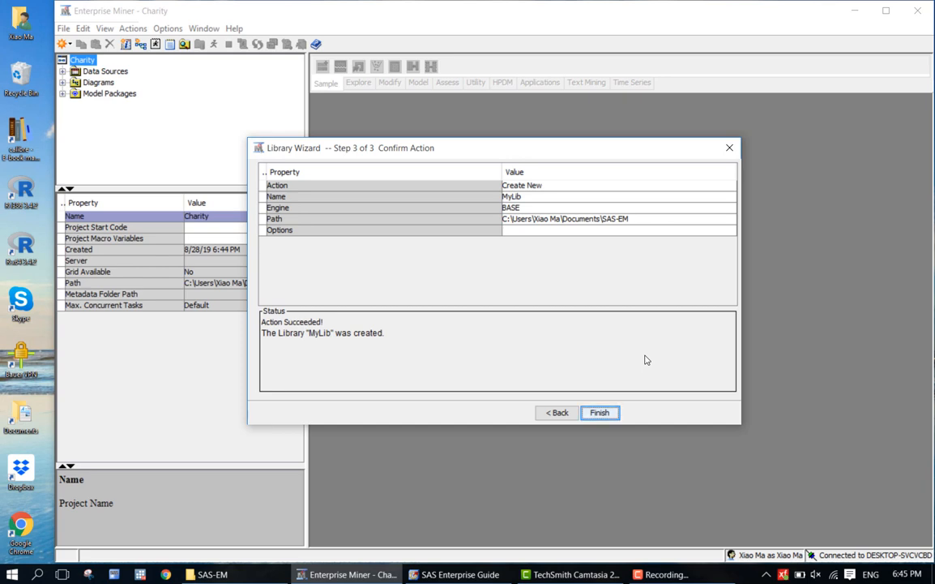
click(600, 412)
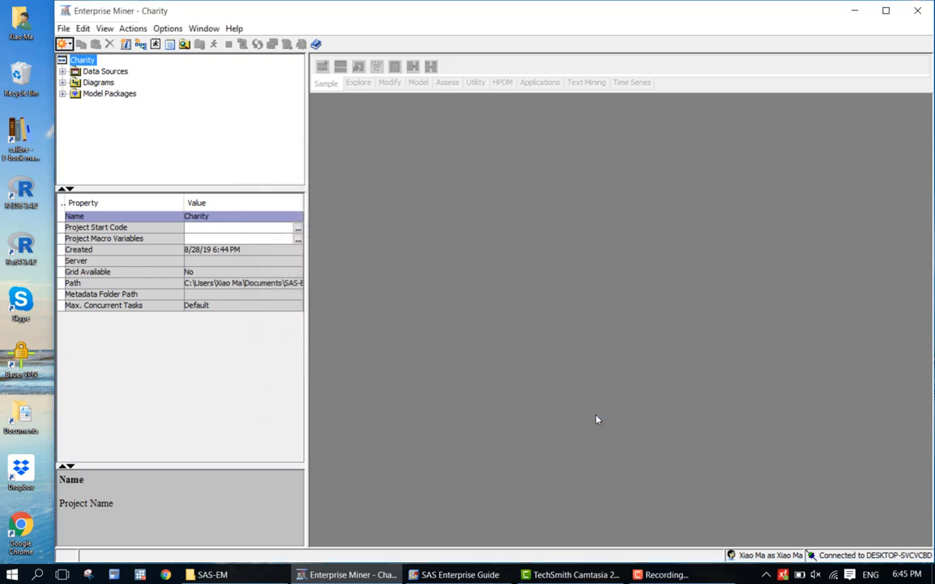
- Start a new data source from a SAS table and choose the DONOR_RAW_DATA table in the Mylib library
right_click(91, 75)
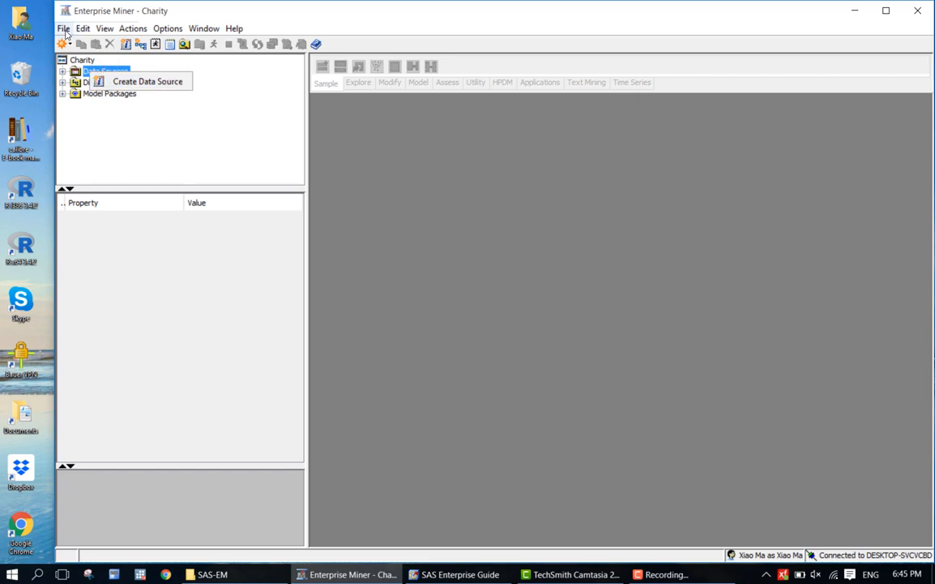
click(162, 83)
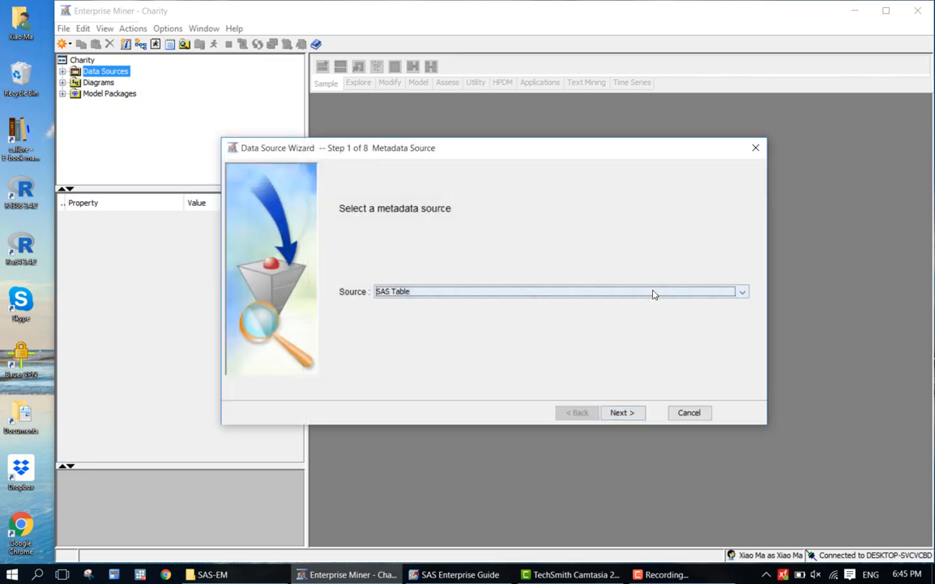
click(618, 413)
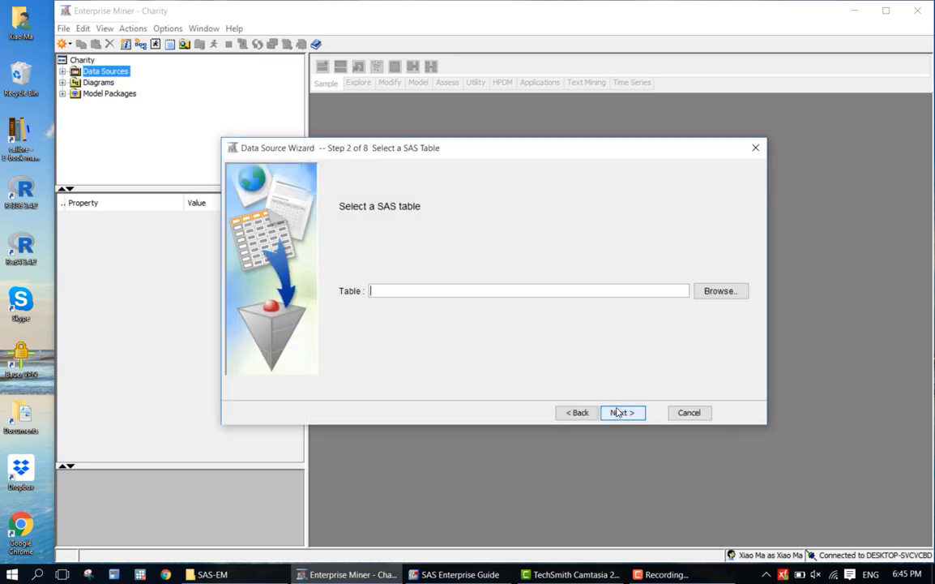
click(719, 291)
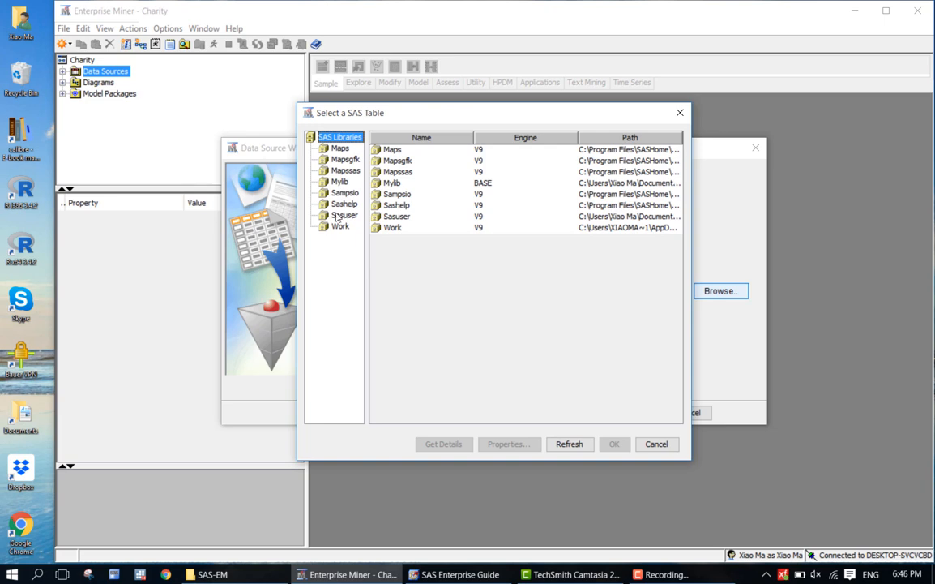
click(341, 183)
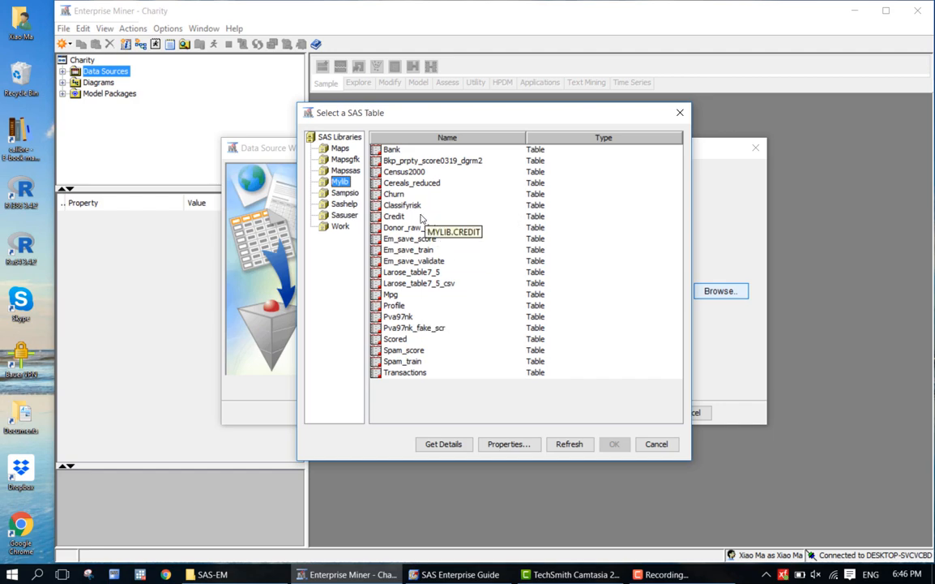
click(409, 230)
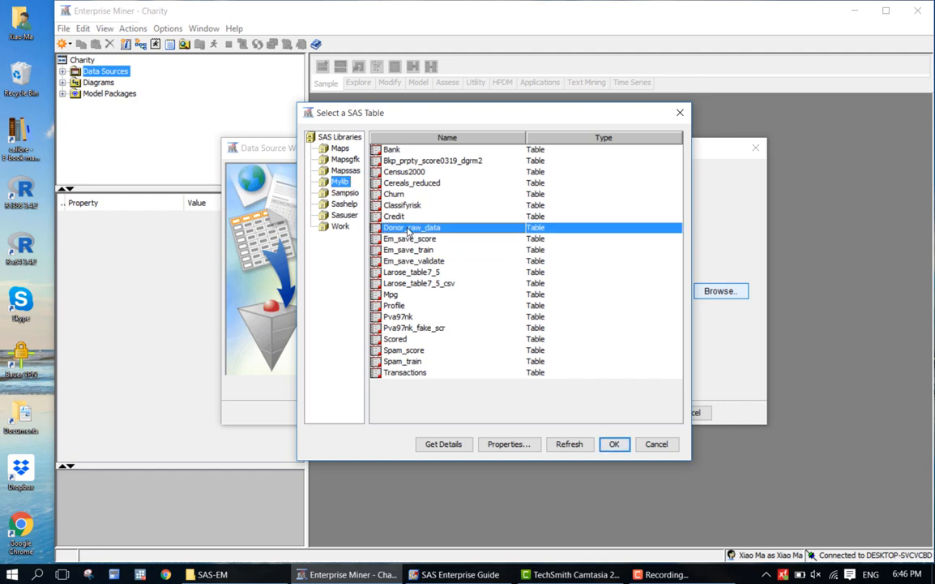
click(613, 444)
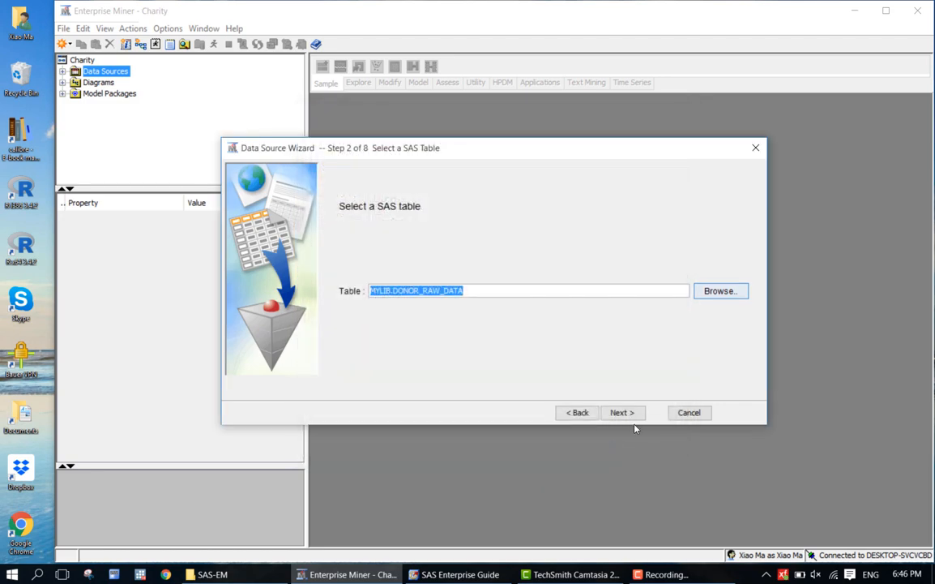
click(622, 413)
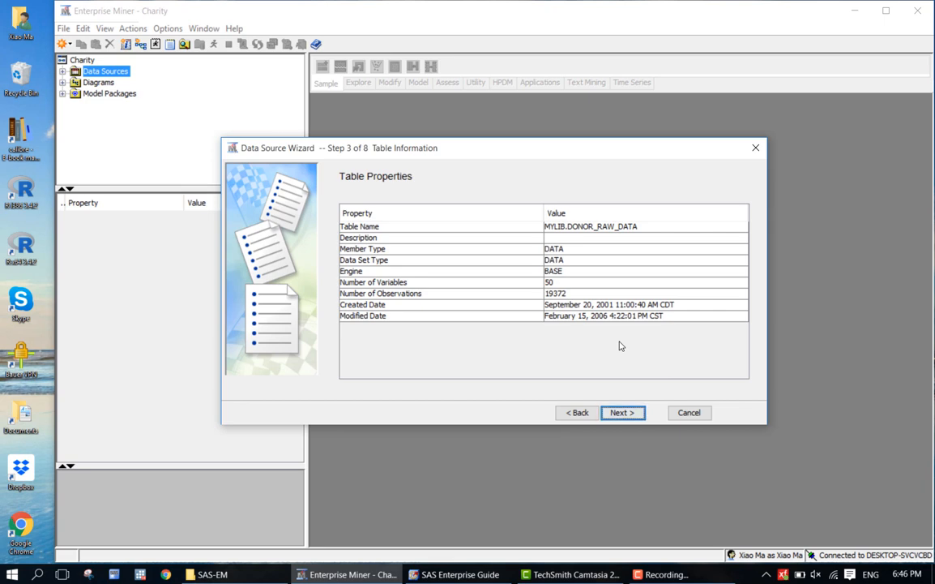
- Check the table's number of variables and proceed to the column metadata with the Basic metadata advisor option
click(551, 286)
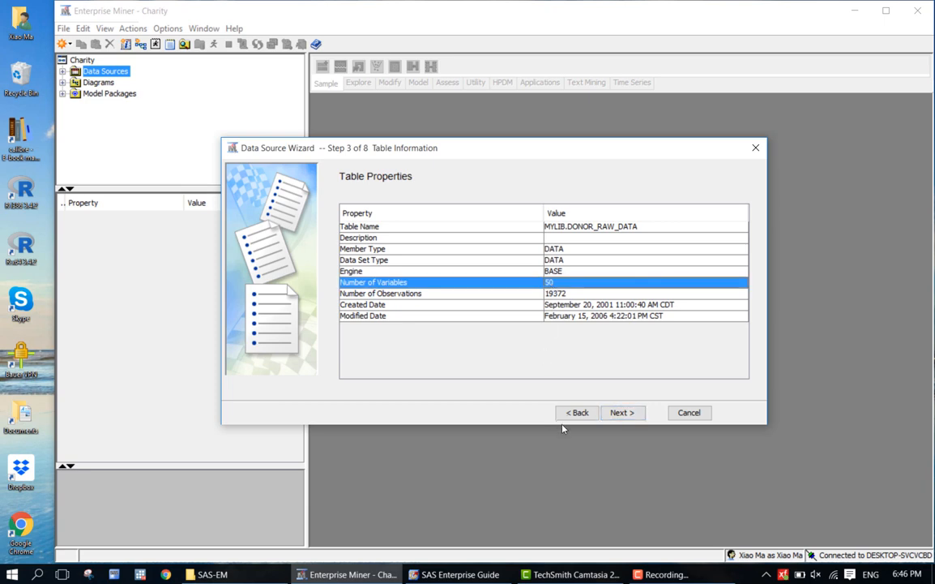
click(613, 414)
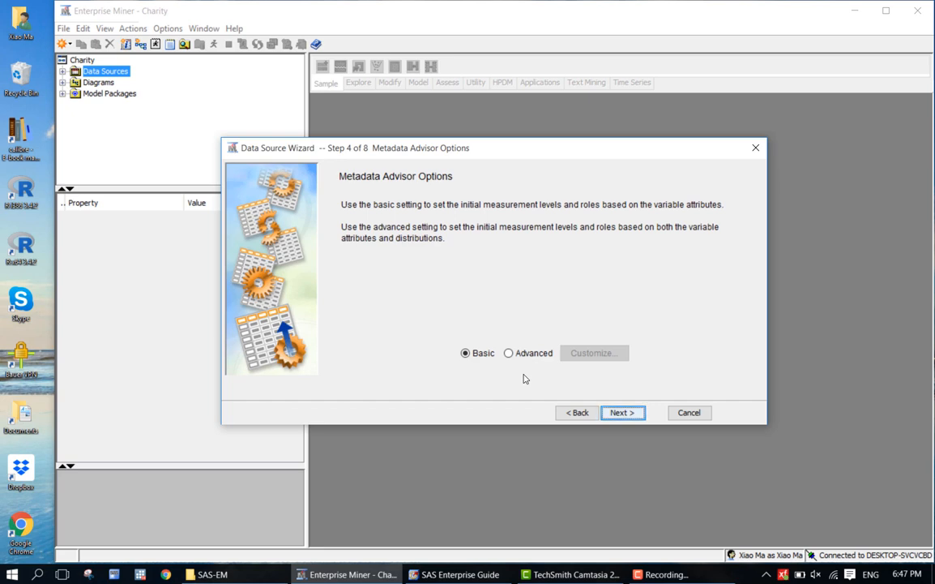
click(620, 413)
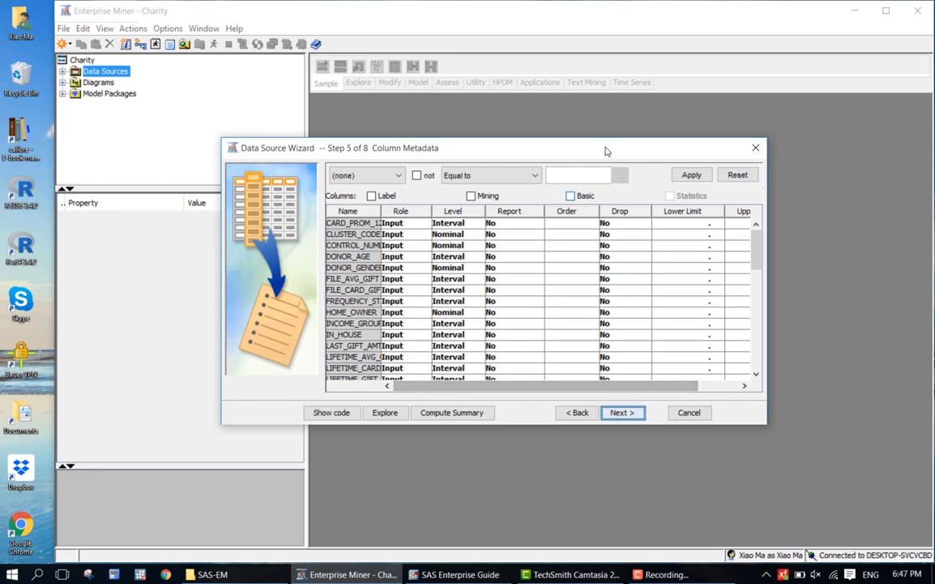
- Enlarge the column metadata window and widen the Name column to read the full variable names throughout the list
drag(608, 140, 517, 16)
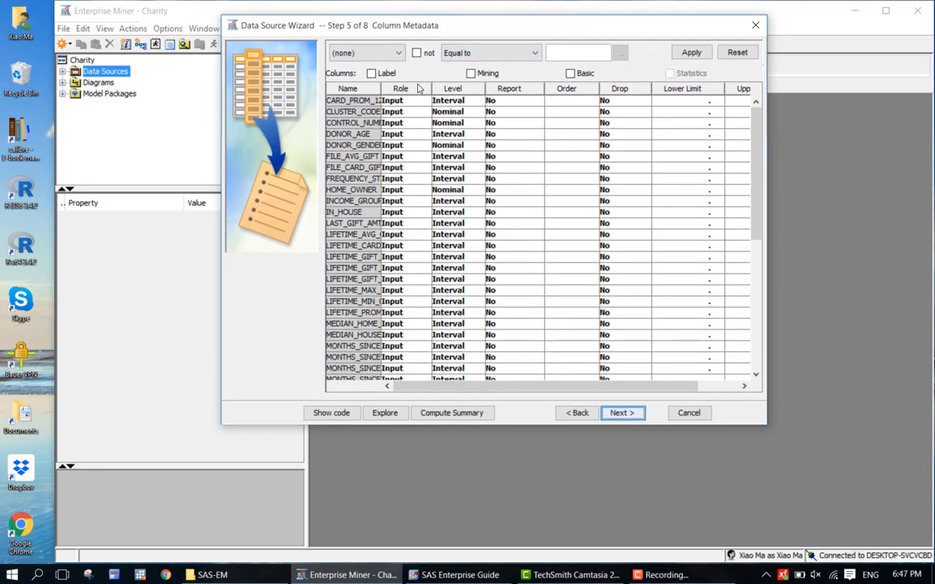
drag(381, 91, 457, 86)
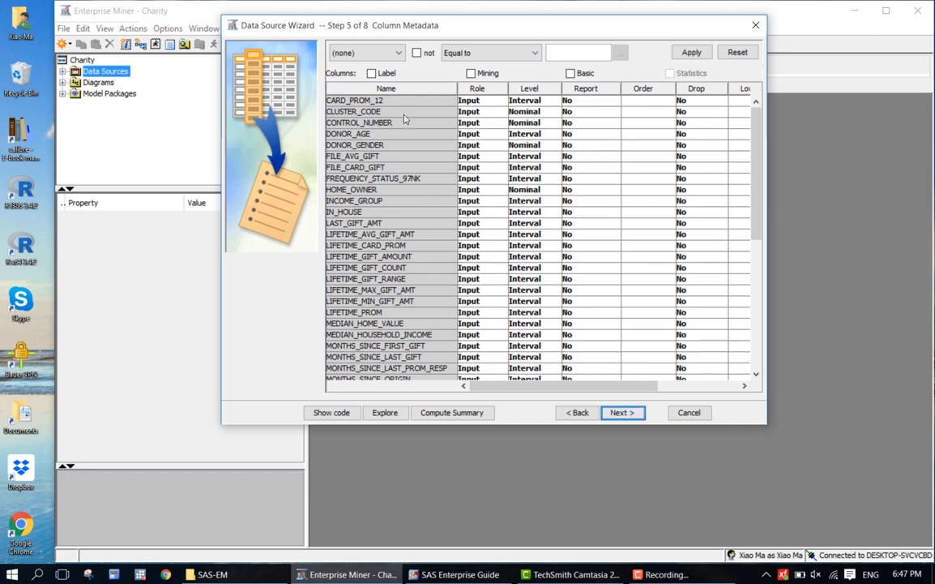
scroll(409, 267, down, 5)
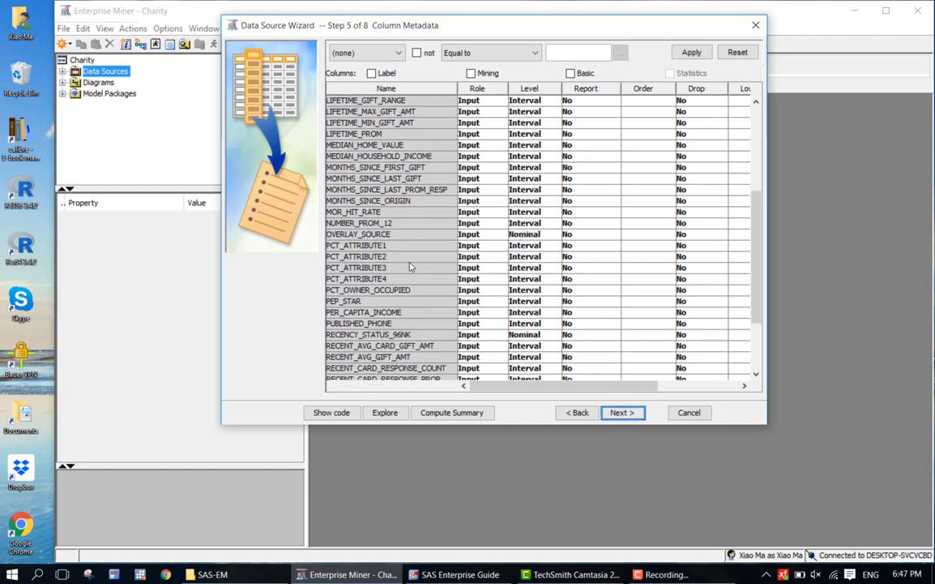
scroll(409, 267, up, 5)
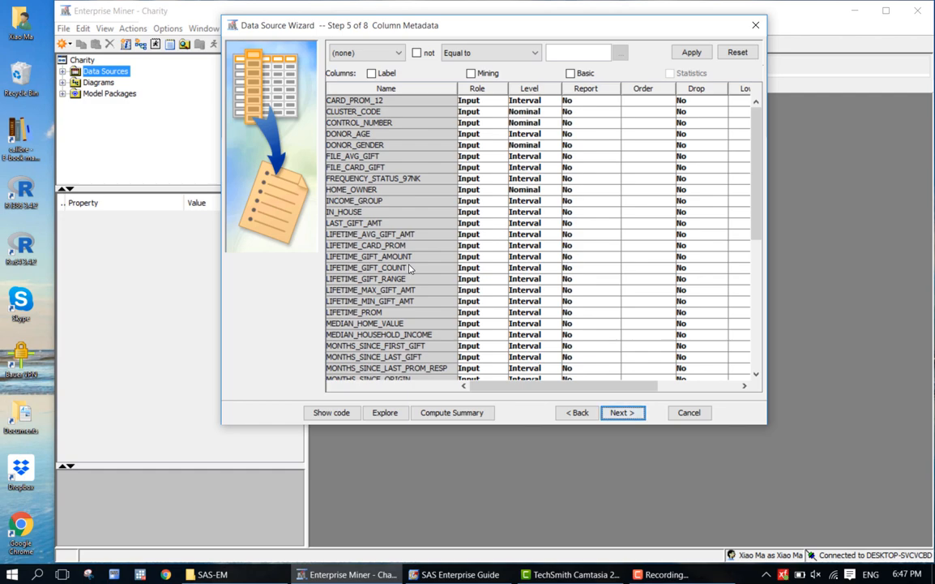
scroll(400, 254, down, 8)
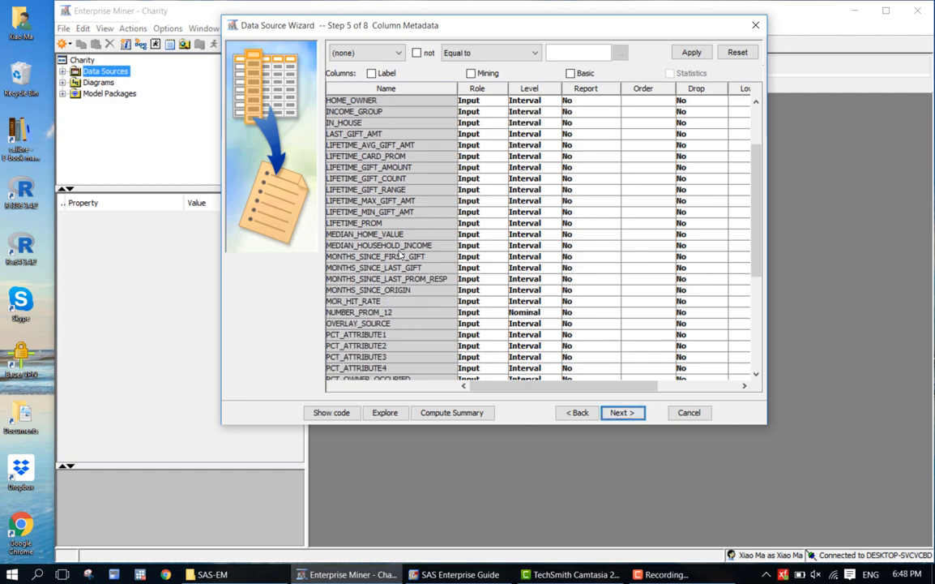
scroll(401, 264, up, 8)
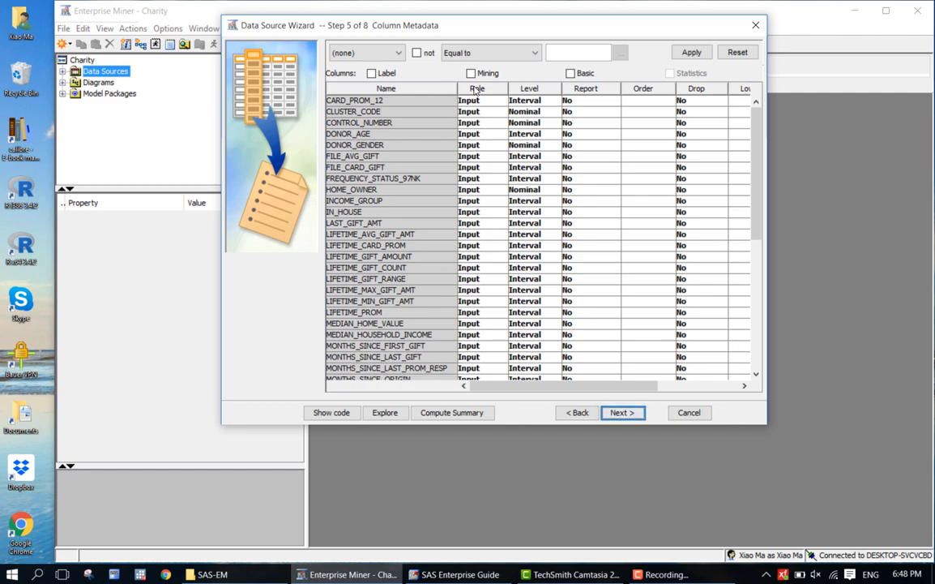
- Examine the role options available for the CARD_PROM_12 variable
click(488, 100)
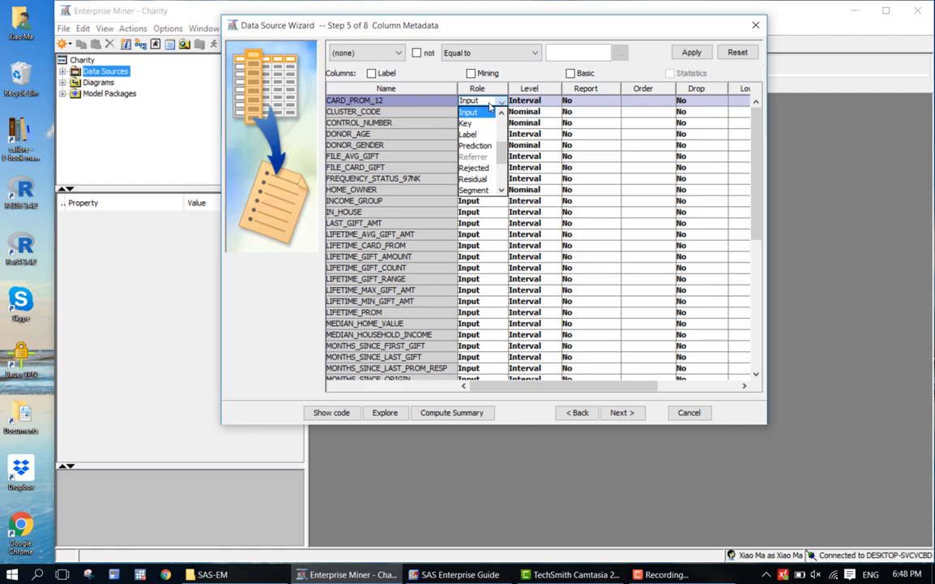
scroll(487, 130, up, 3)
scroll(486, 142, down, 2)
scroll(486, 154, up, 3)
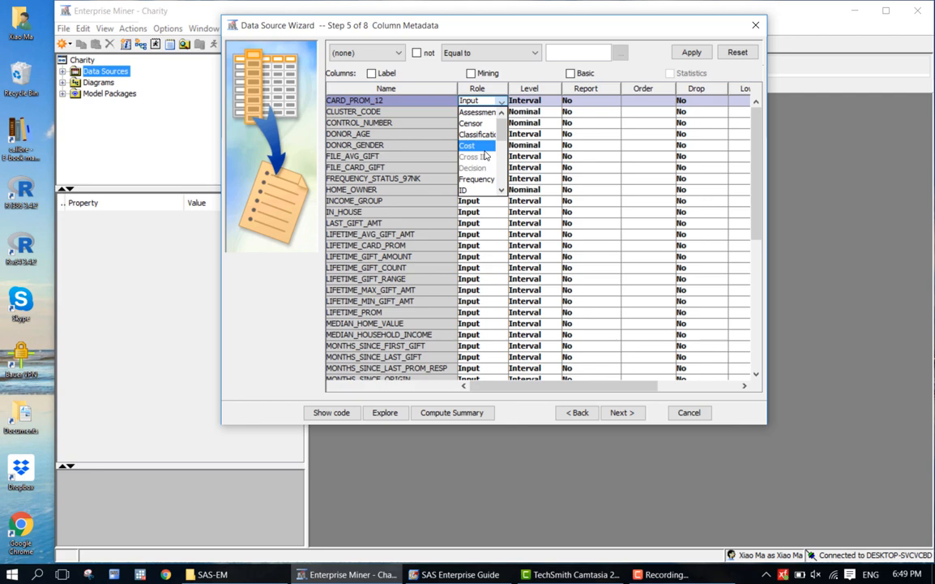
click(486, 241)
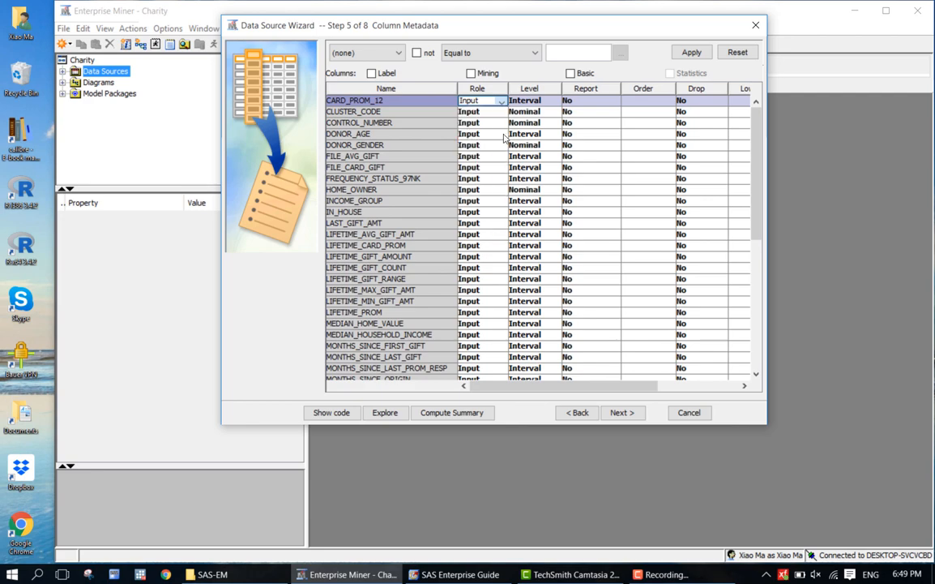
- Set the role of the TARGET_D variable to Rejected
scroll(469, 261, down, 10)
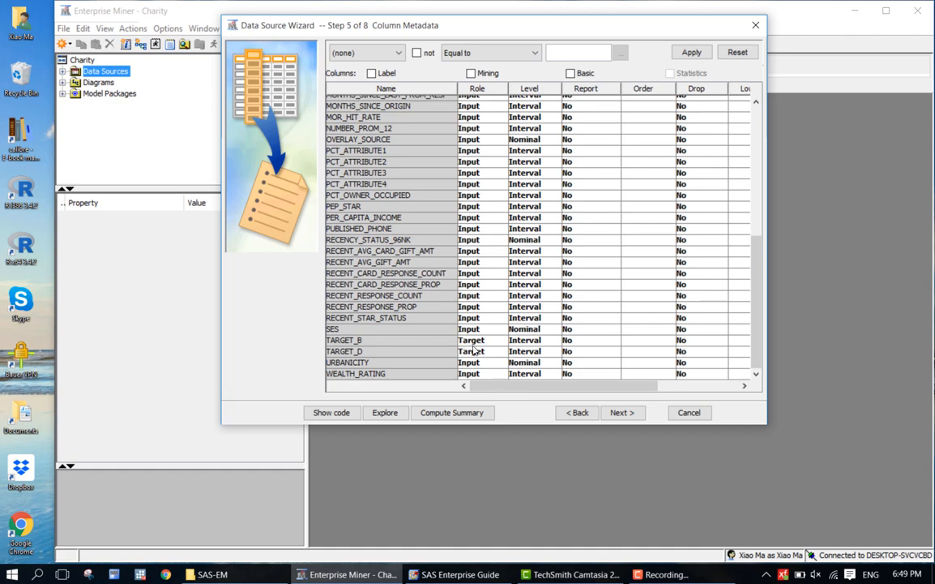
click(472, 352)
click(474, 353)
click(474, 353)
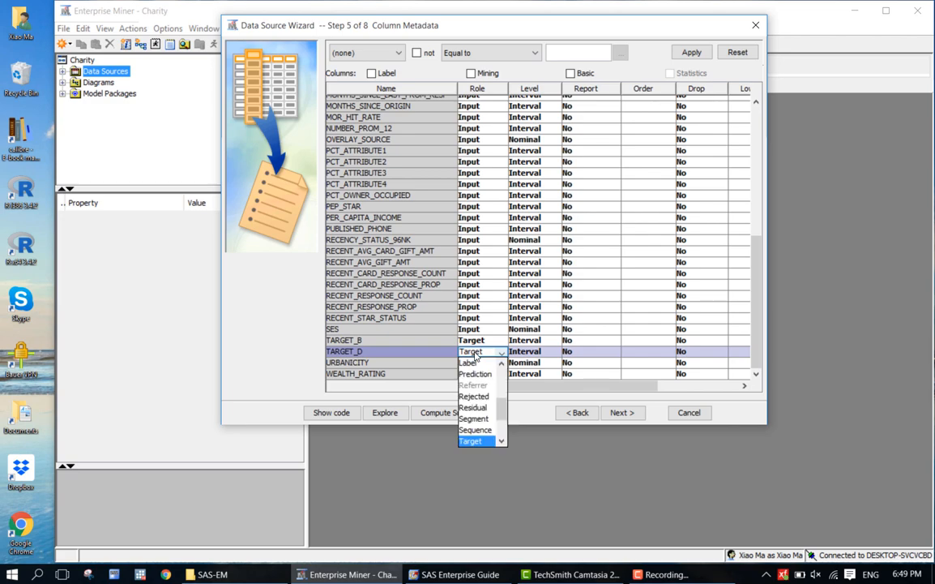
click(478, 397)
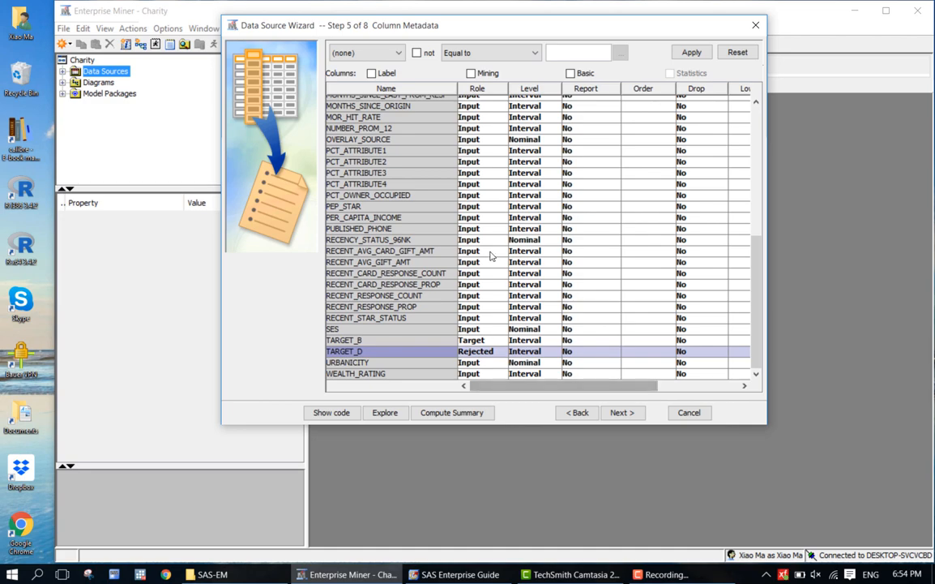
- Examine the variable list's roles and levels, including HOME_OWNER, DONOR_AGE, DONOR_GENDER, LIFETIME_GIFT_AMOUNT and SES
scroll(496, 271, up, 8)
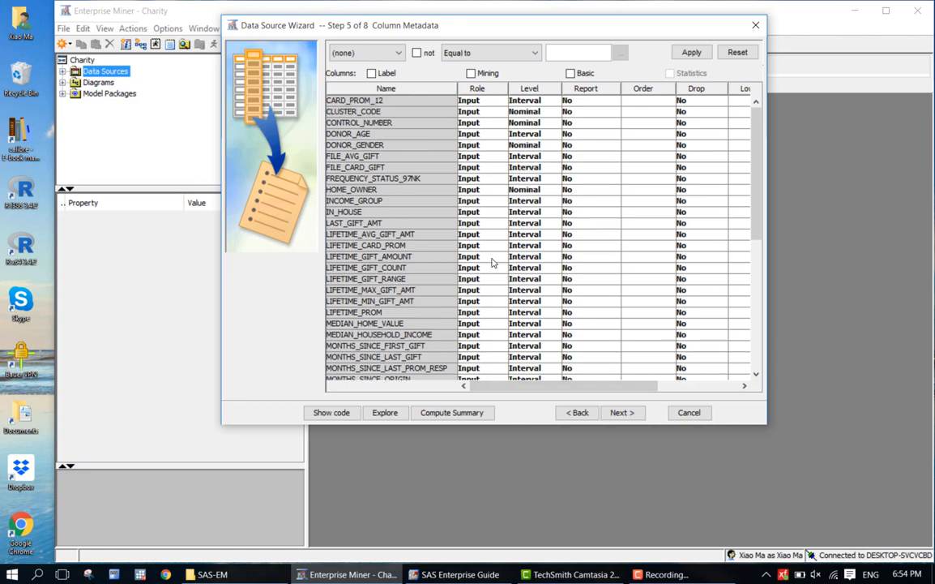
scroll(454, 251, down, 8)
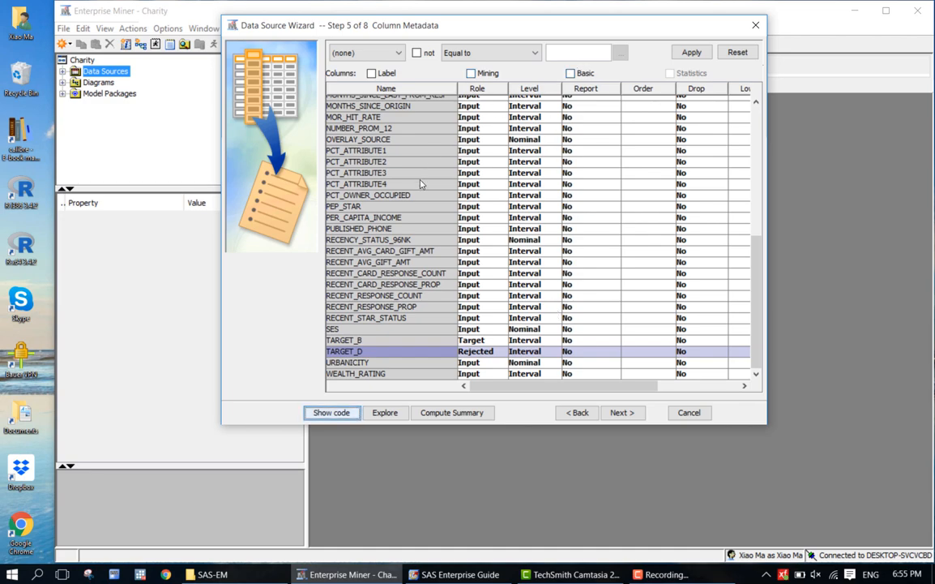
scroll(422, 210, up, 8)
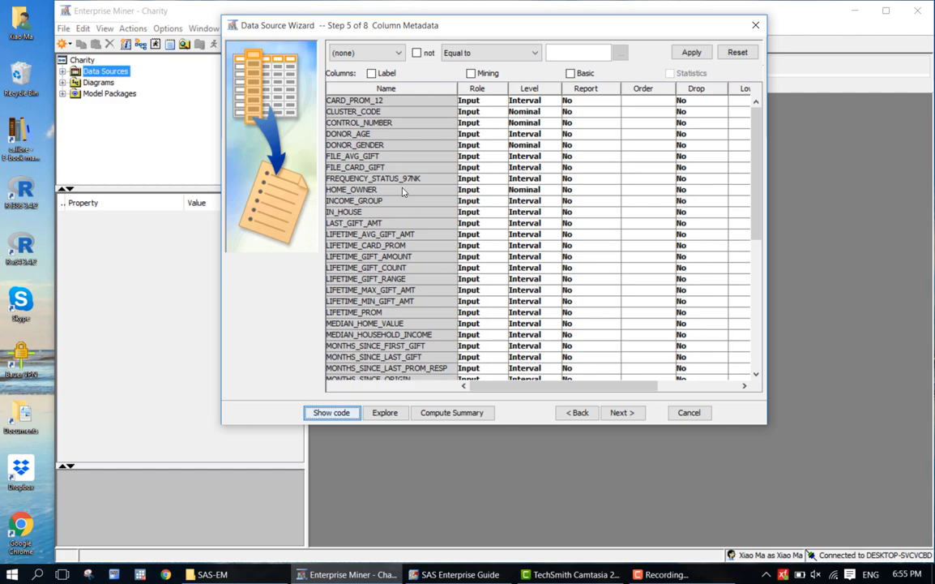
click(403, 191)
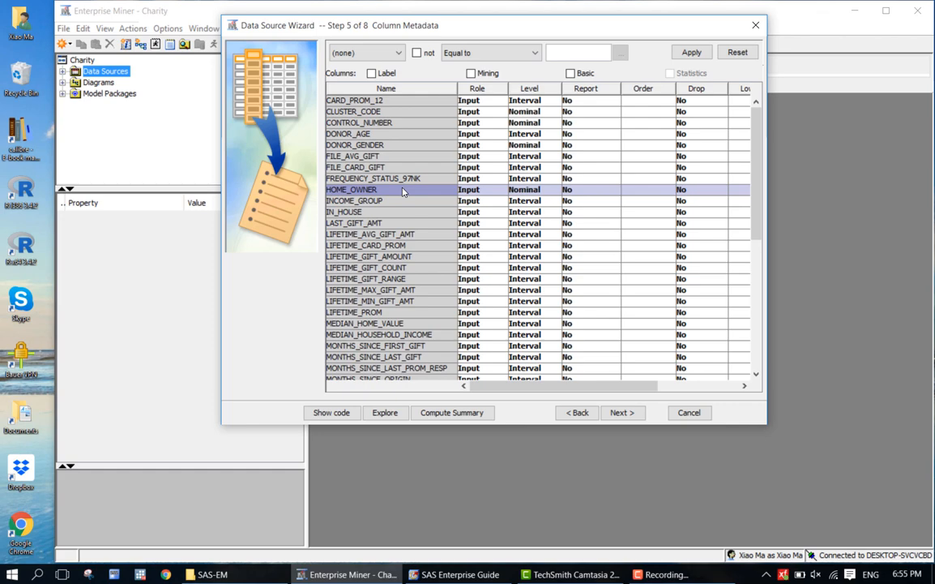
click(406, 135)
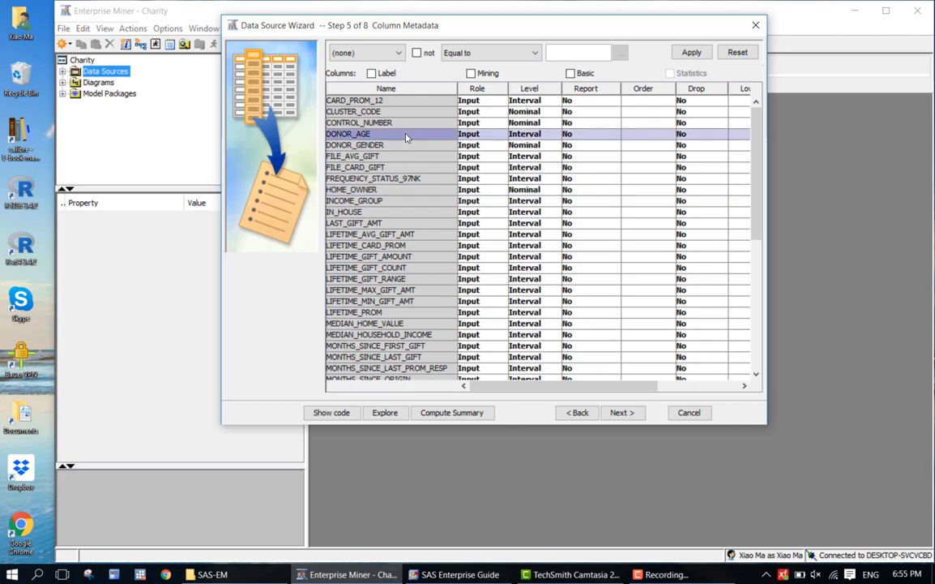
click(404, 147)
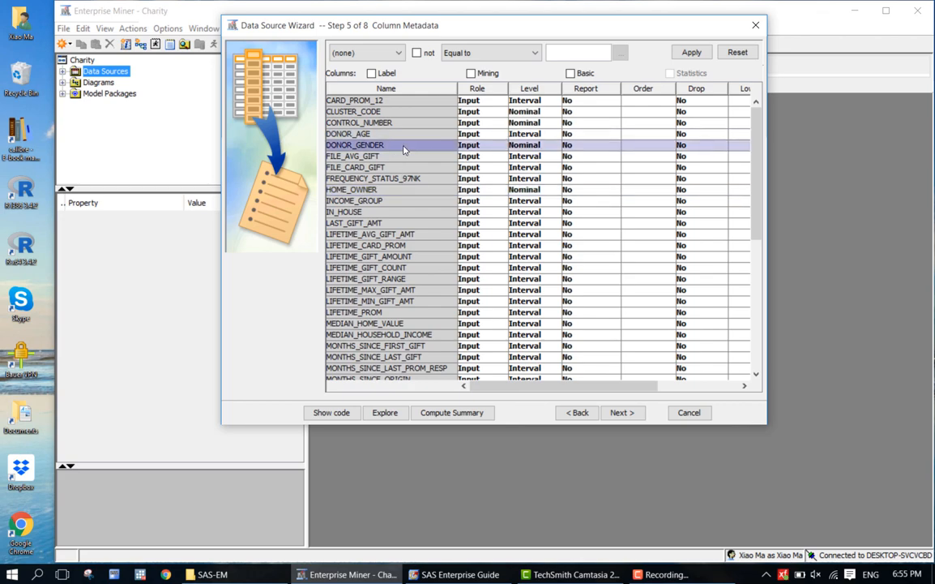
scroll(409, 267, down, 3)
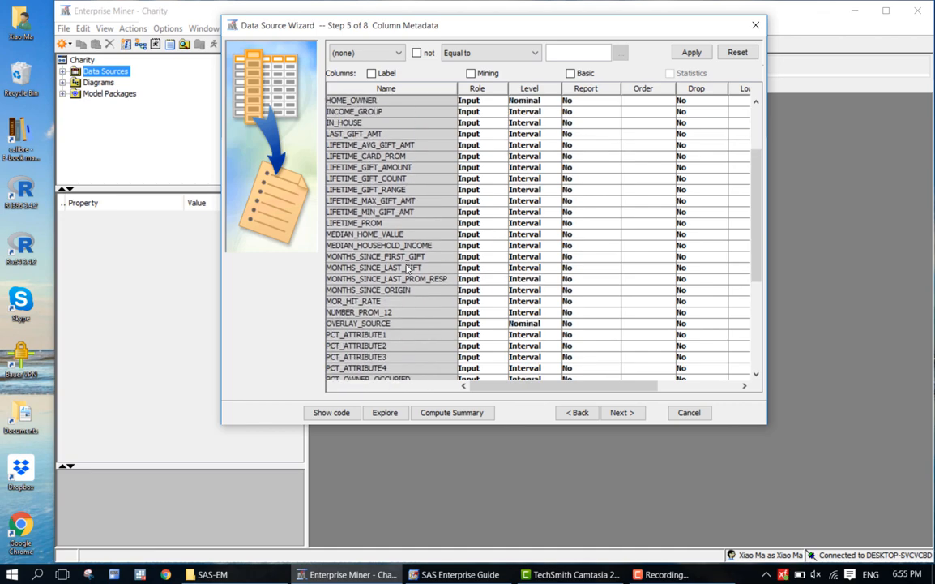
click(420, 169)
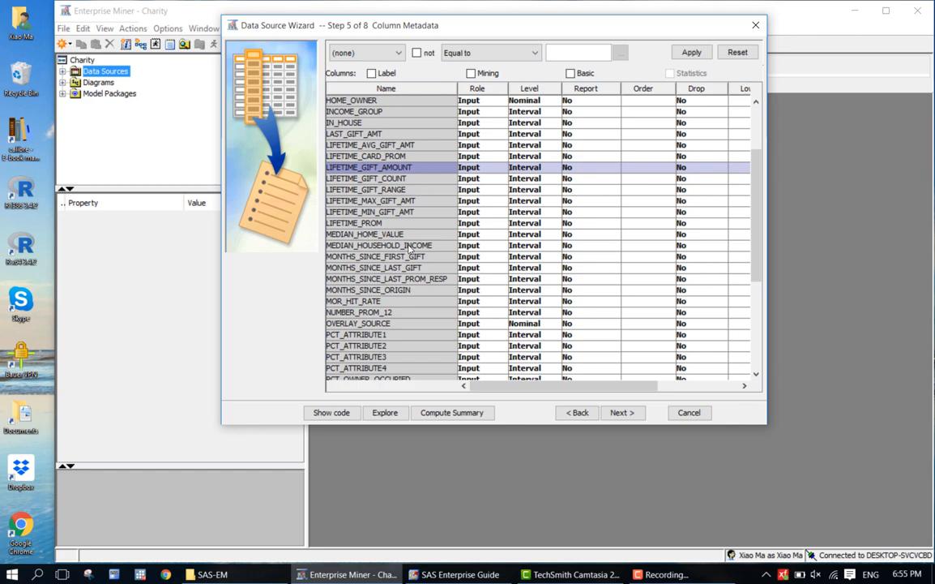
scroll(414, 211, down, 5)
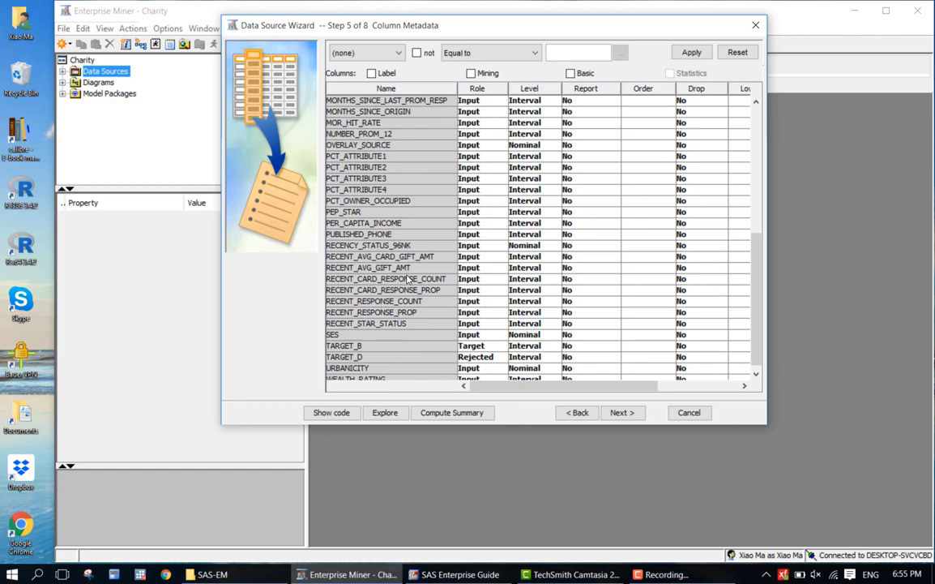
scroll(410, 251, down, 1)
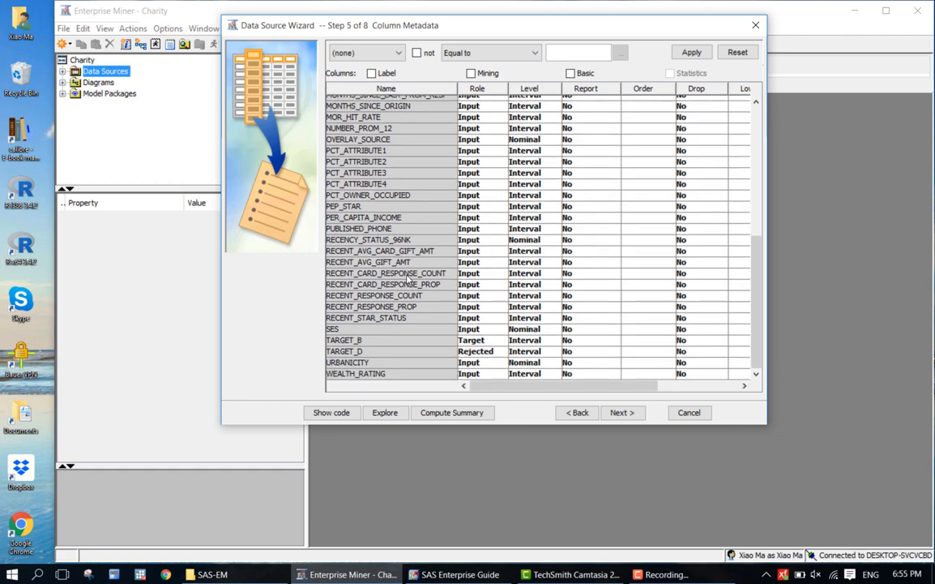
click(409, 332)
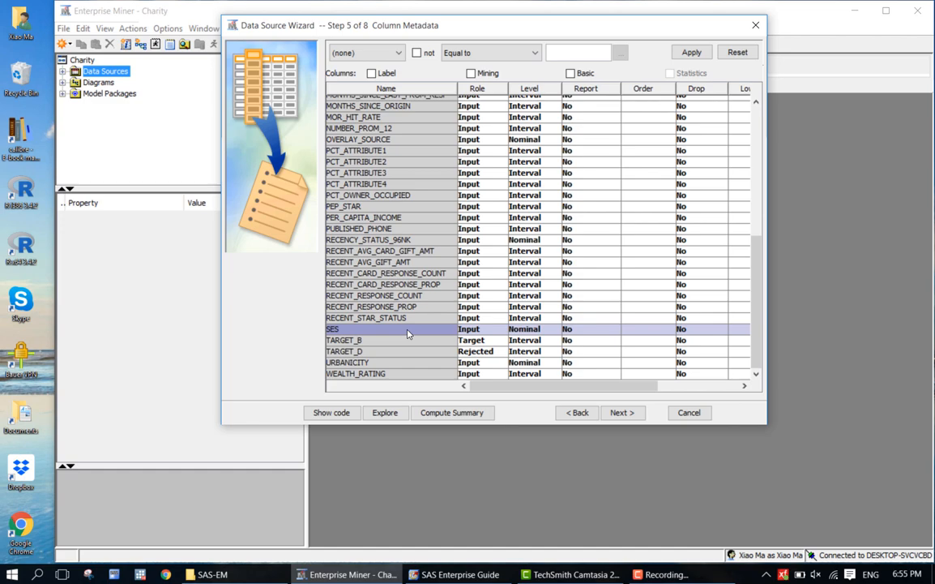
scroll(426, 240, up, 4)
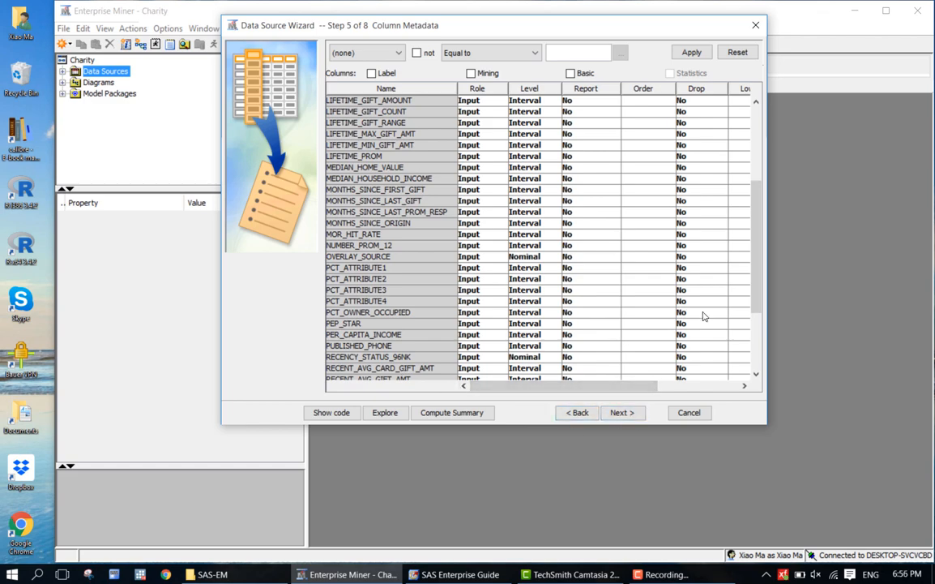
- Finish creating the DONOR_RAW_DATA data source without a sample data set, keeping its role as Raw
click(622, 412)
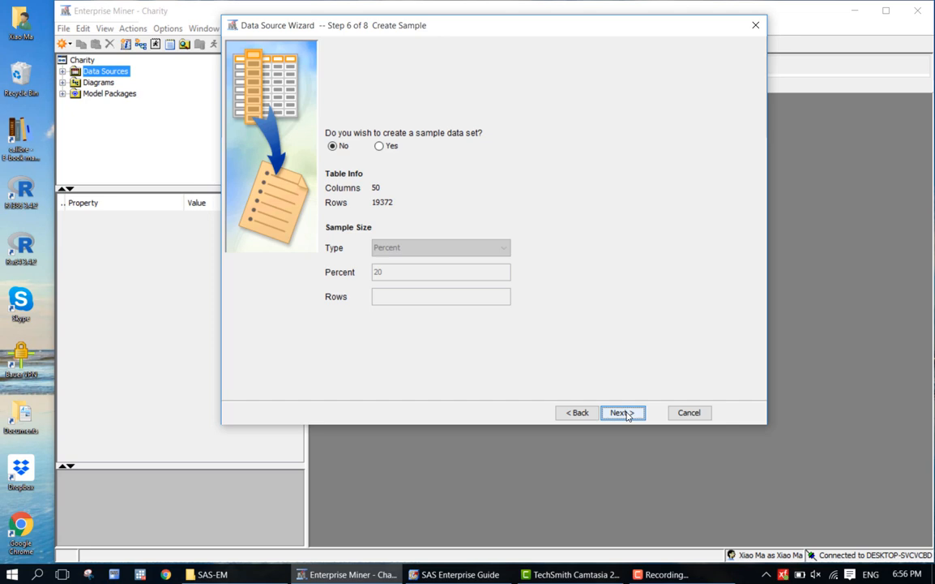
click(623, 412)
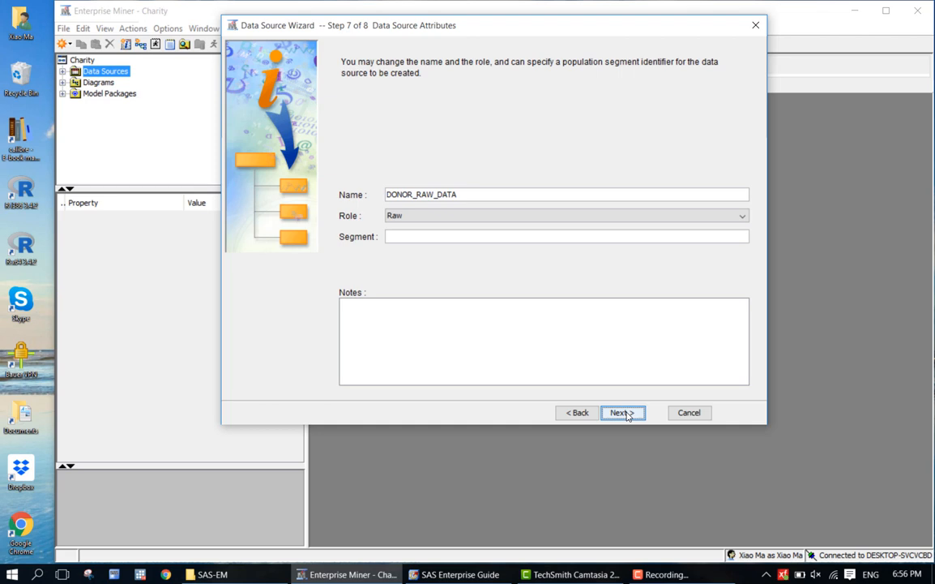
click(559, 216)
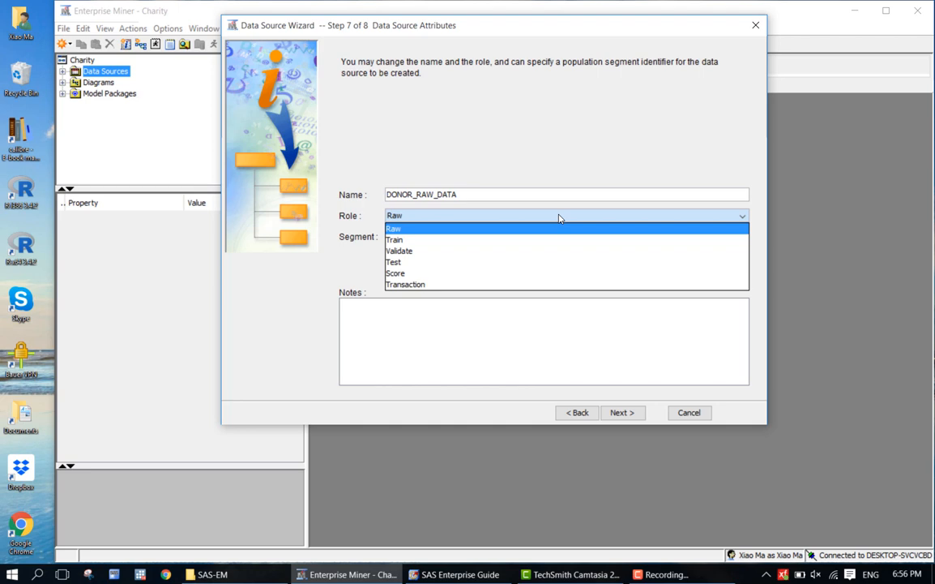
click(559, 217)
click(624, 413)
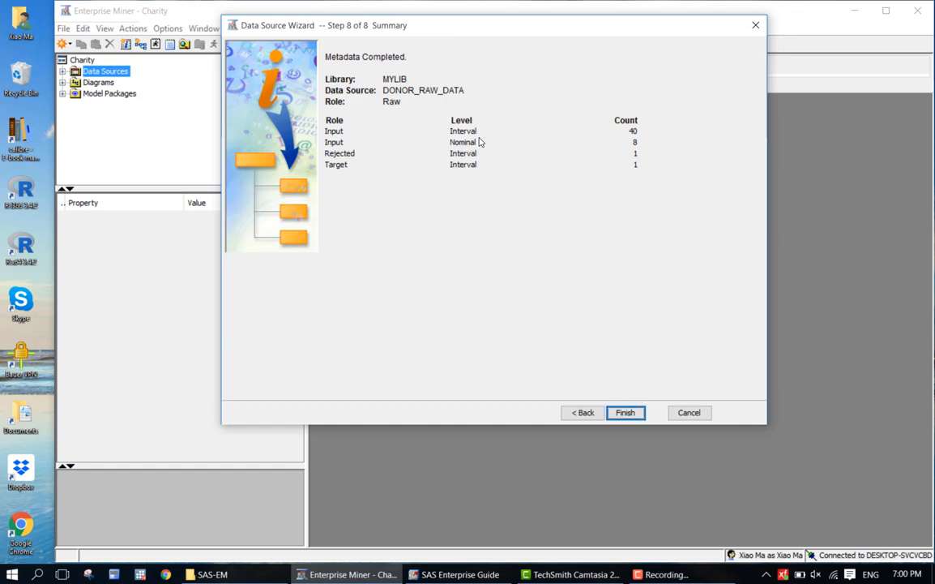
click(628, 412)
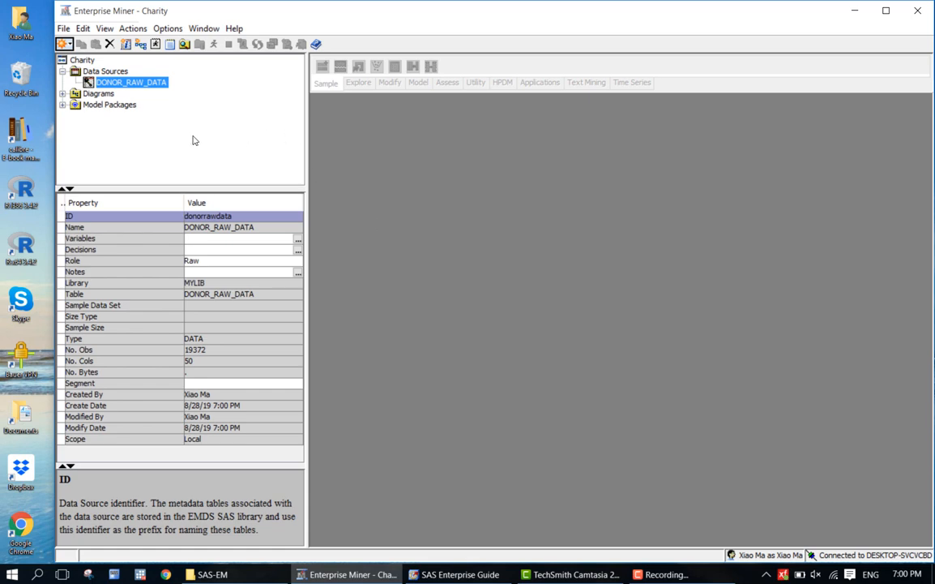
- Try to open the decision settings of the DONOR_RAW_DATA data source
click(151, 87)
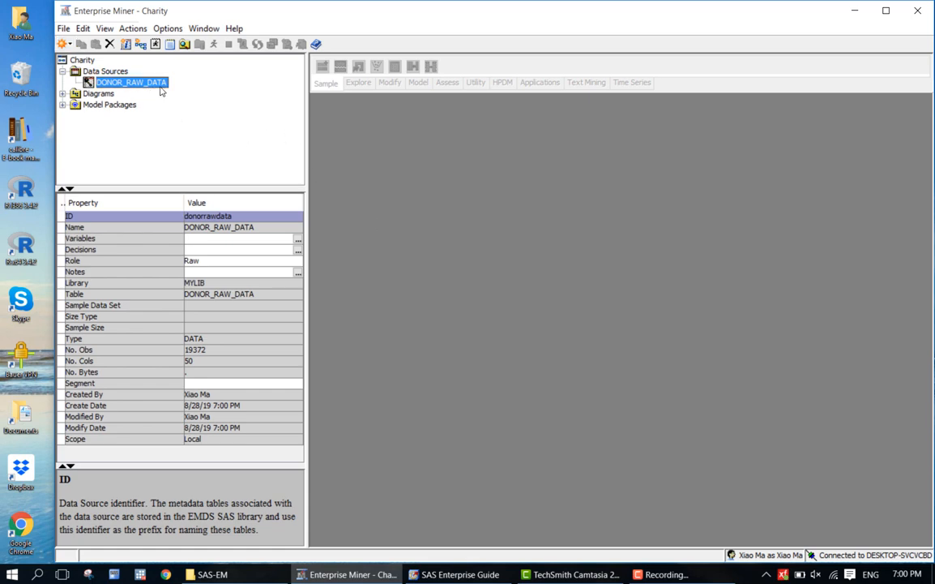
right_click(156, 85)
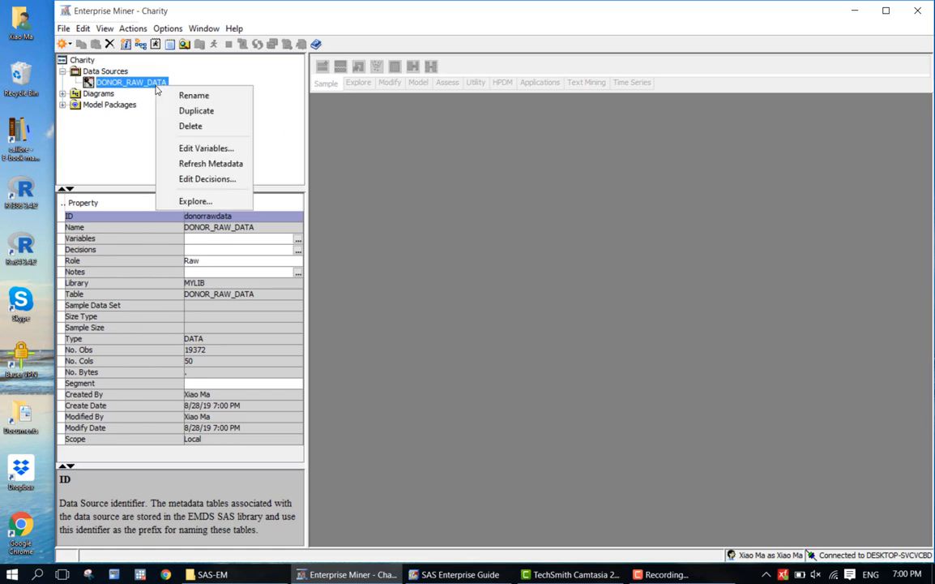
click(188, 182)
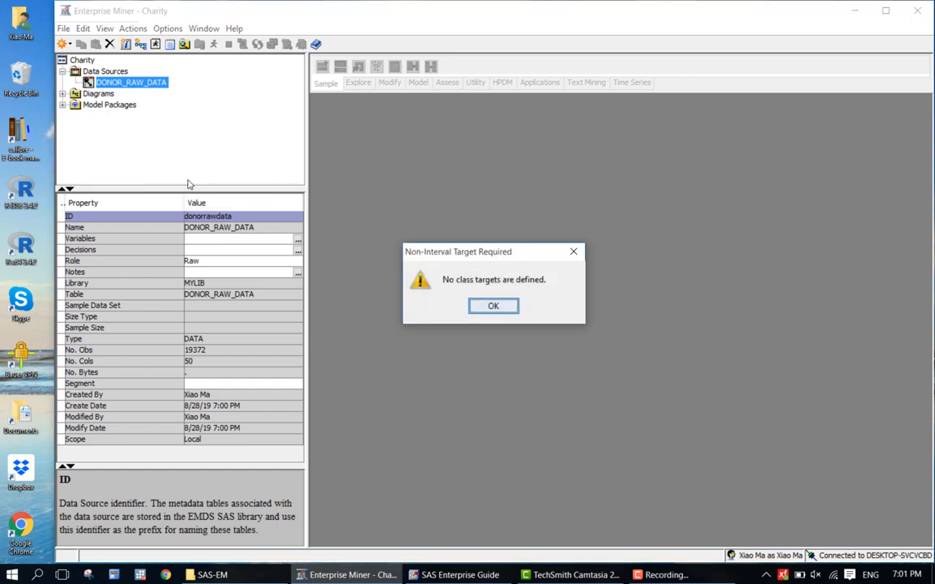
click(493, 307)
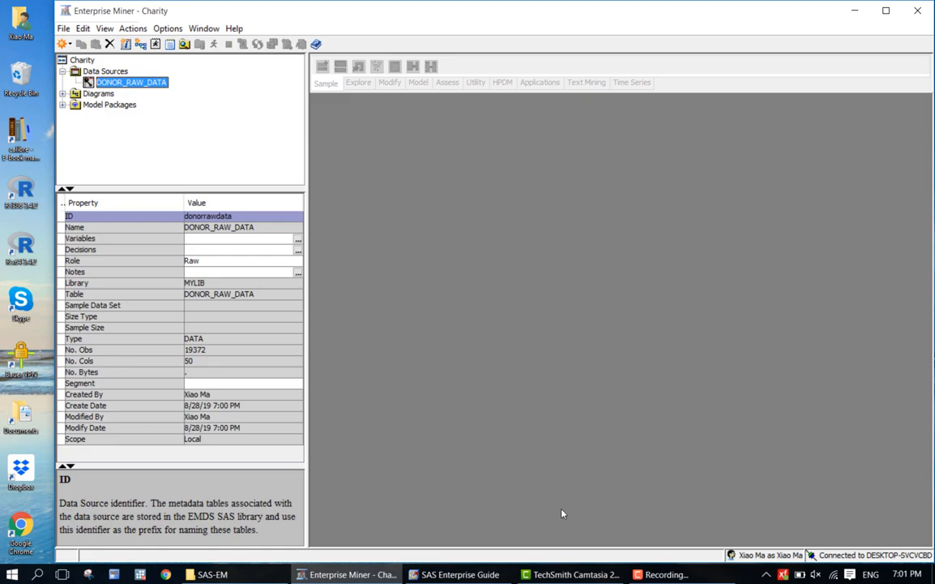
click(357, 574)
click(357, 574)
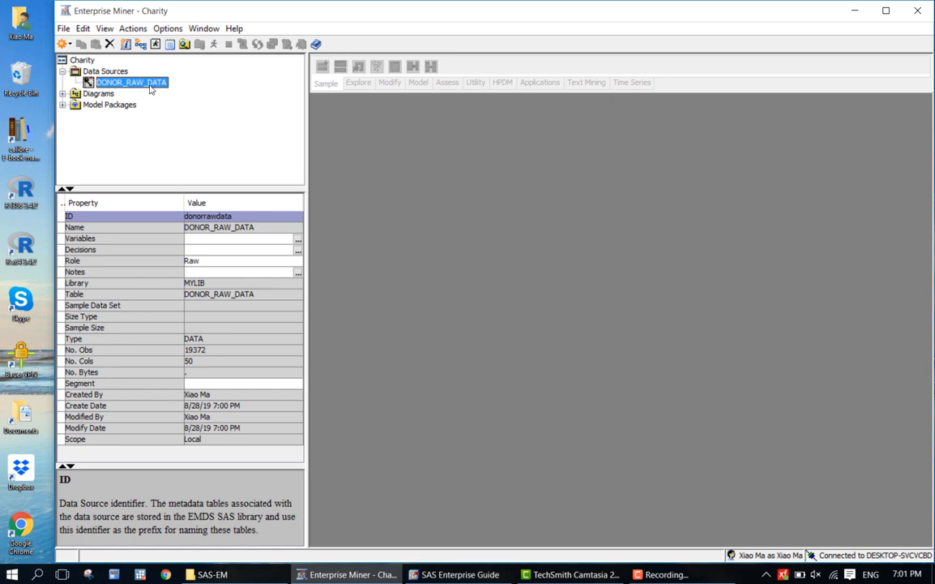
right_click(149, 90)
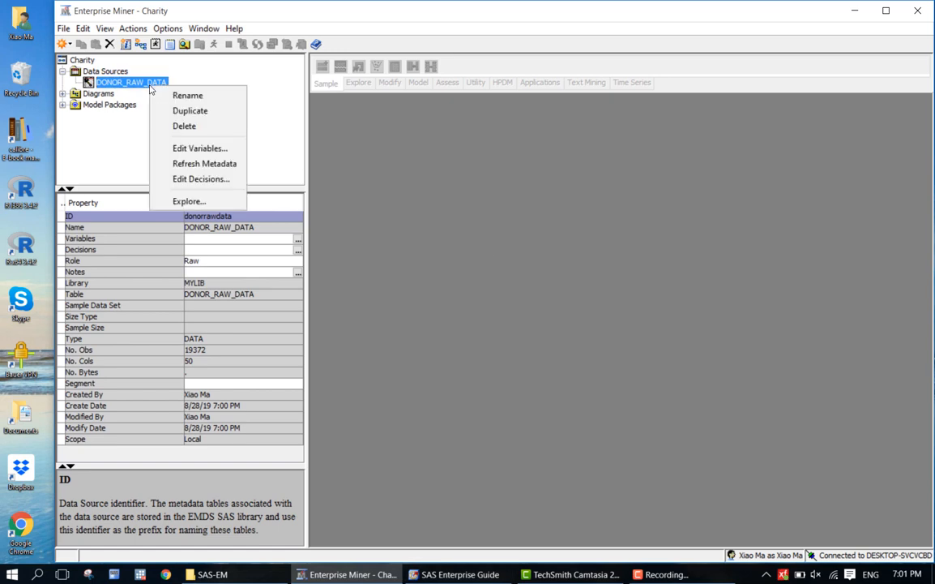
click(185, 180)
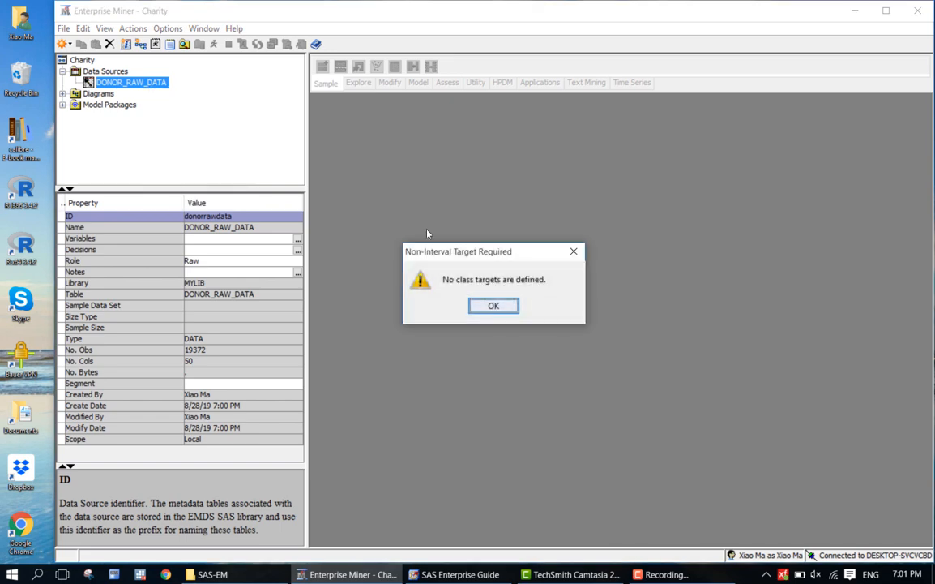
click(493, 306)
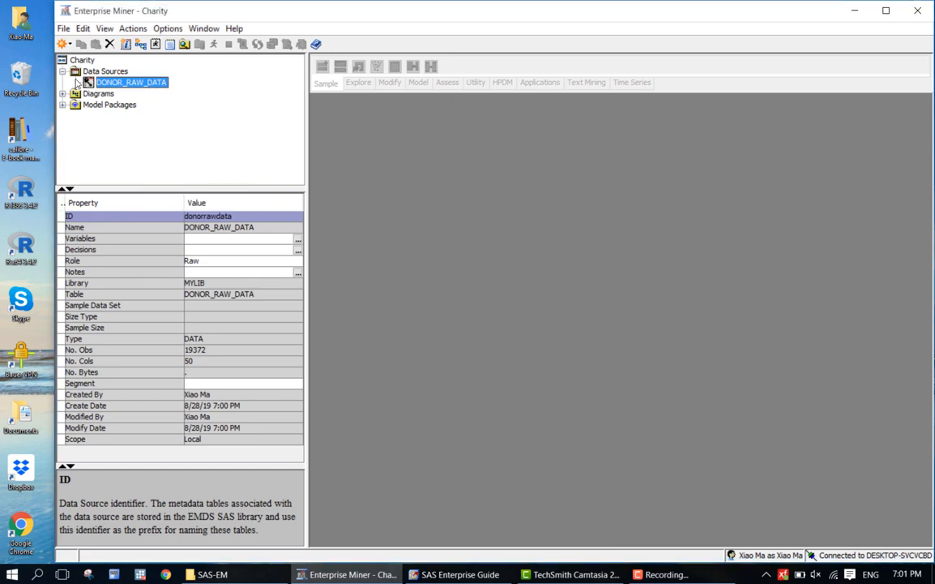
right_click(123, 86)
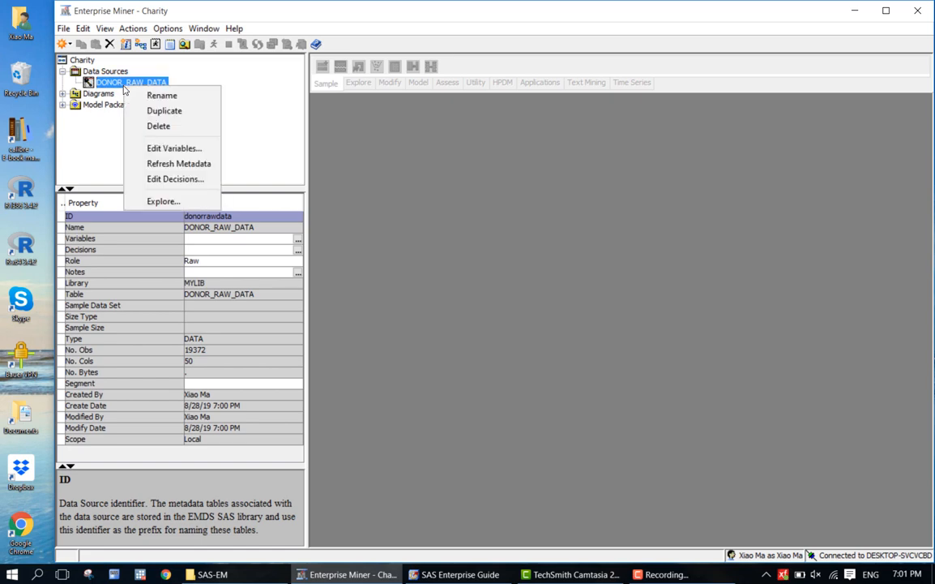
click(284, 116)
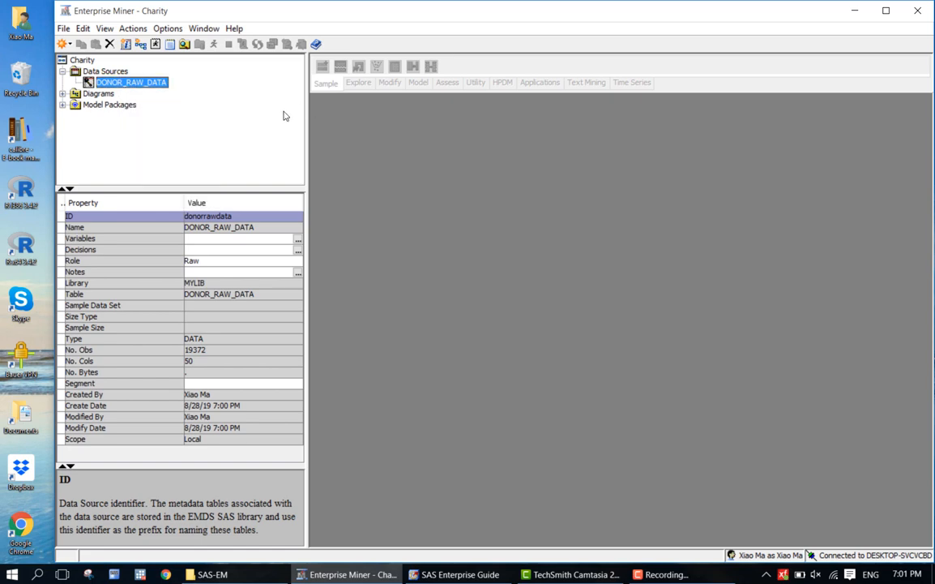
- Set the measurement level of TARGET_B to Binary in the variables of the DONOR_RAW_DATA data source
right_click(144, 79)
click(182, 142)
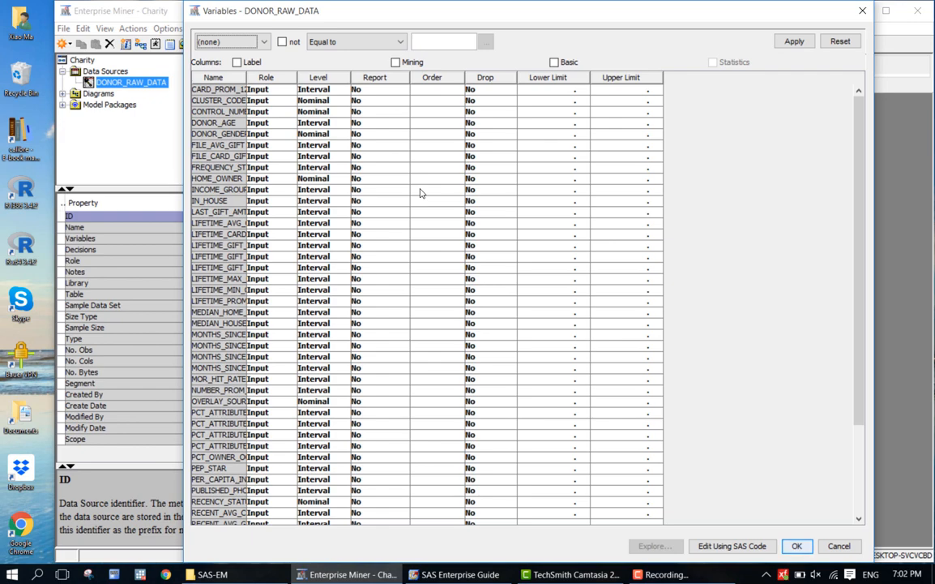
scroll(573, 410, down, 4)
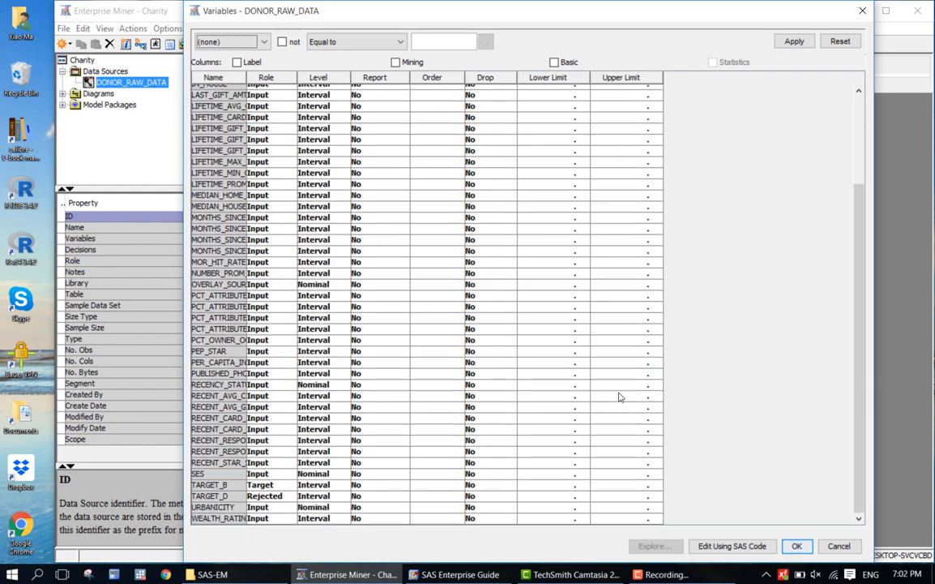
click(237, 486)
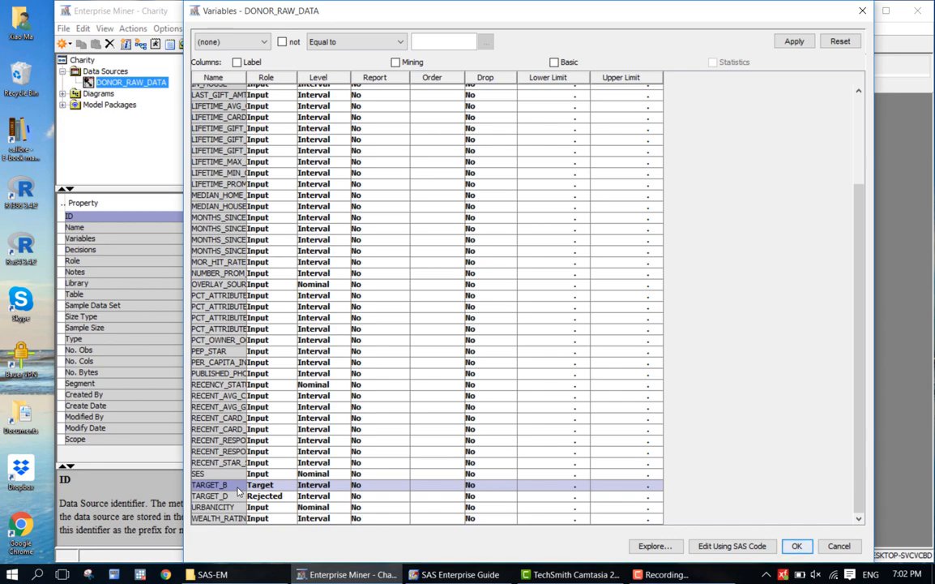
click(311, 484)
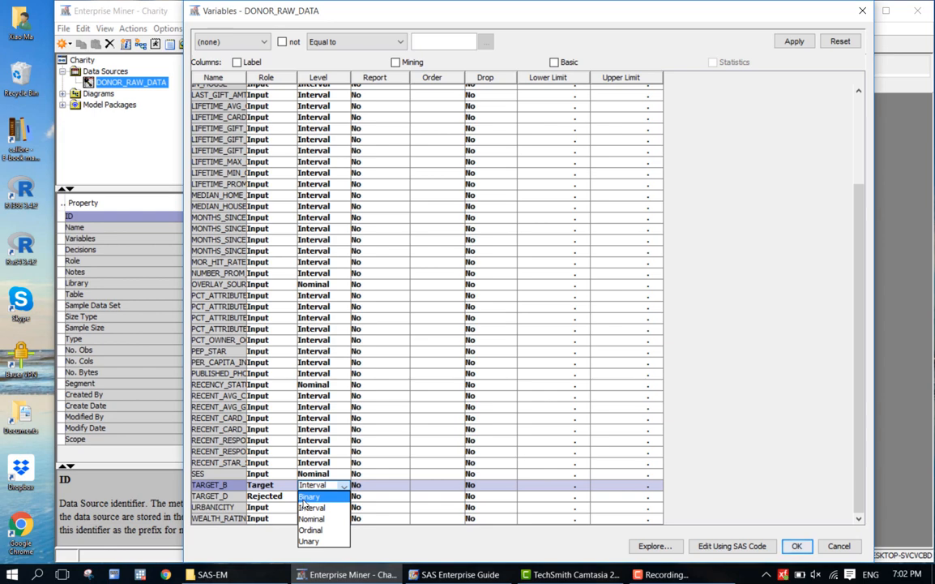
click(306, 497)
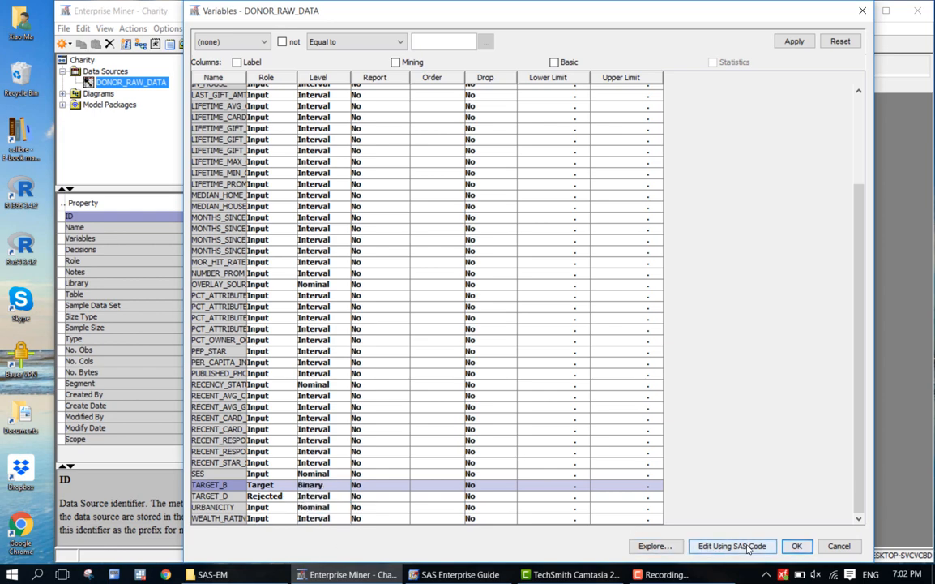
click(797, 545)
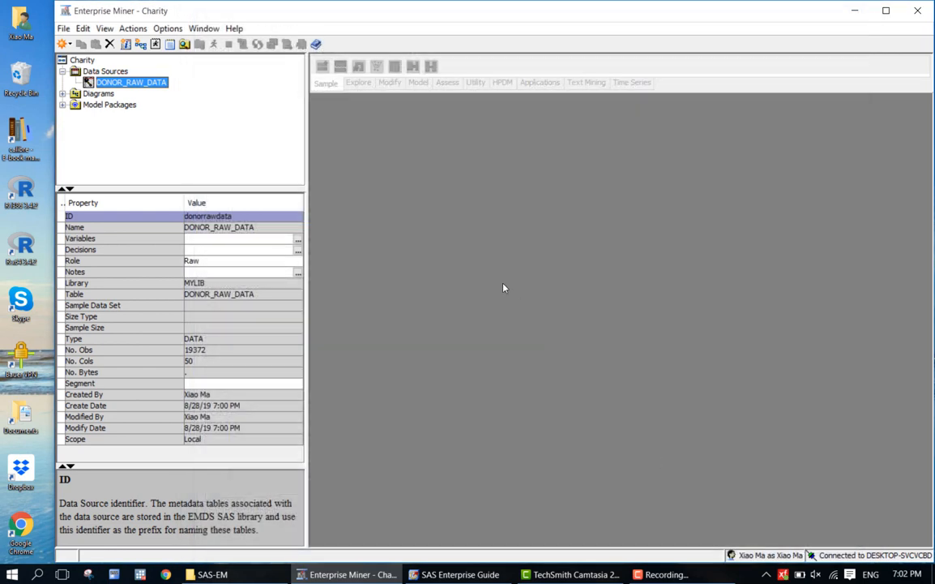
- Open the decision settings of DONOR_RAW_DATA and build the decision profile for TARGET_B
right_click(127, 81)
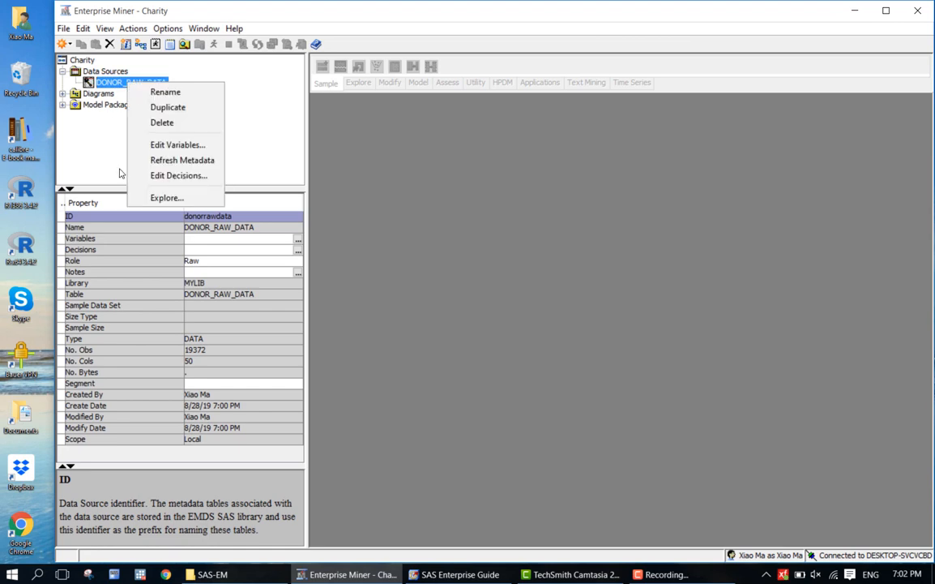
click(164, 175)
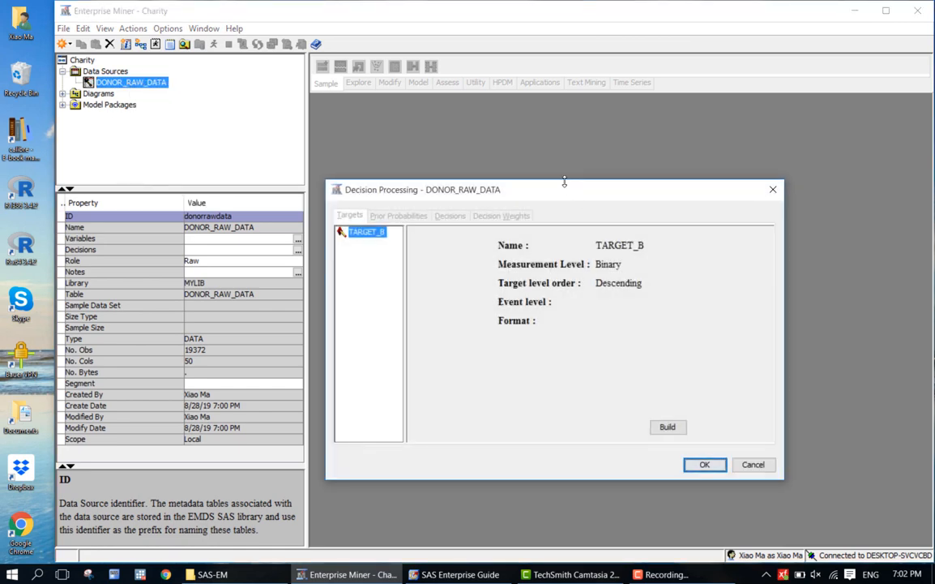
drag(565, 182, 512, 120)
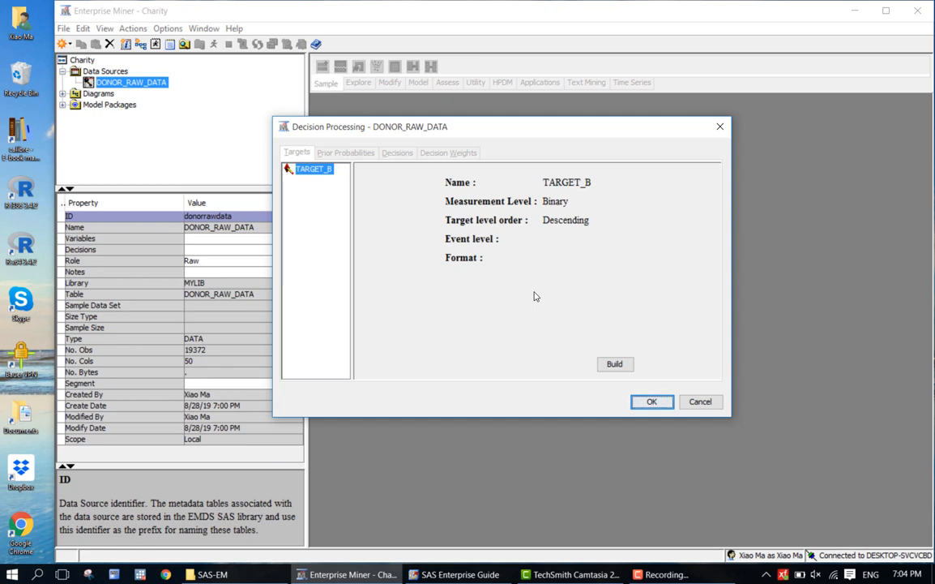
click(614, 364)
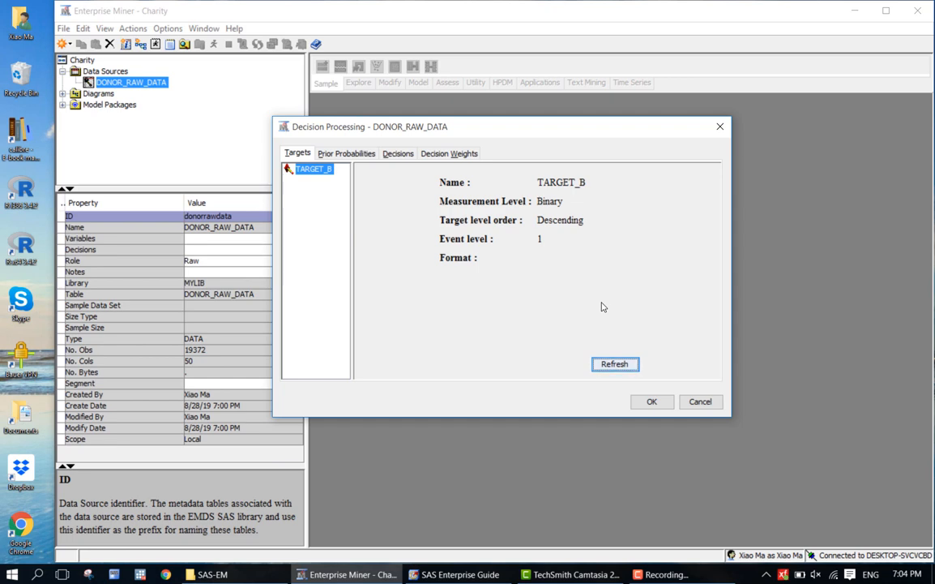
- Enable new prior probabilities for TARGET_B and set the adjusted priors to 0.05 for level 1 and 0.95 for level 0
click(365, 156)
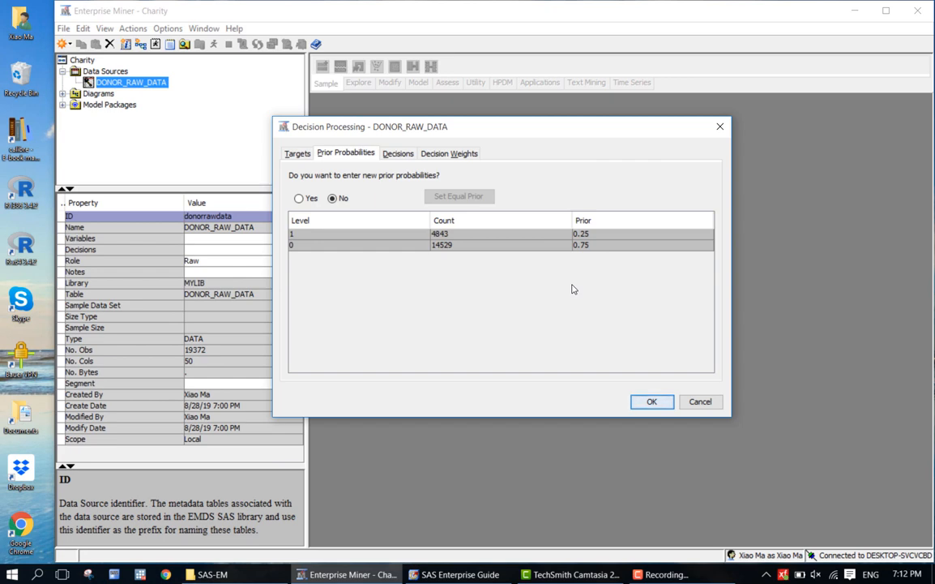
click(298, 198)
double_click(660, 231)
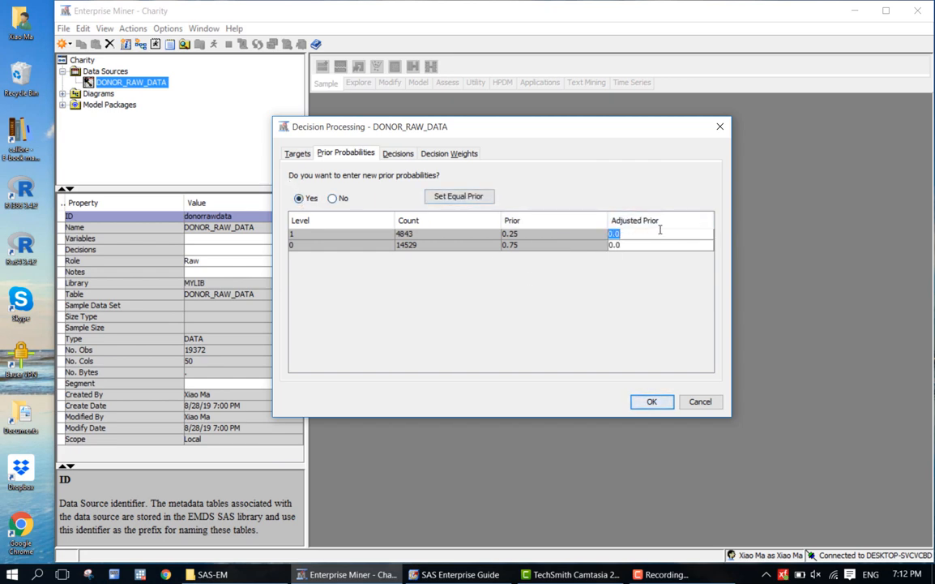
click(640, 233)
text(5)
click(635, 246)
click(635, 247)
key(BackSpace)
text(95)
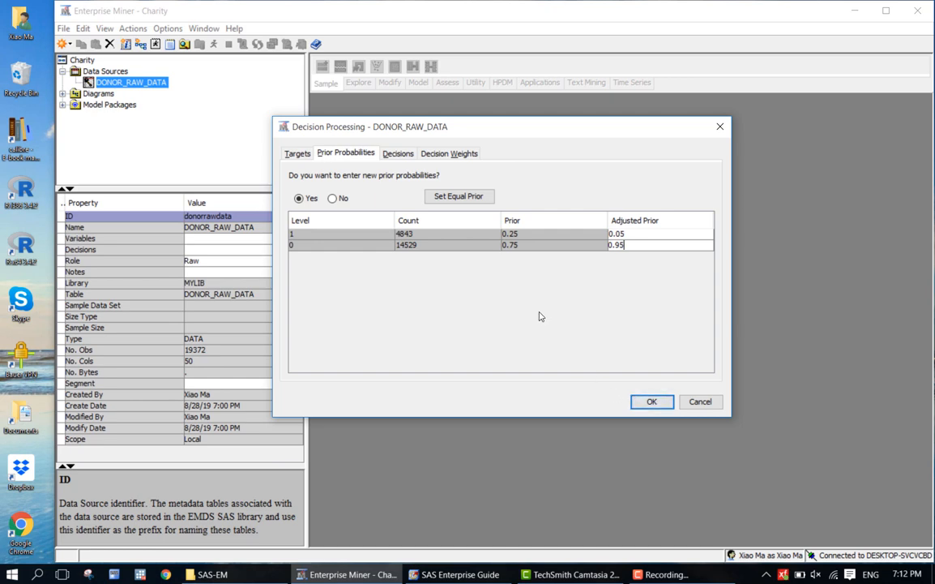
- Examine the decision names and labels for TARGET_B together with the weight values assigned to each decision
click(400, 155)
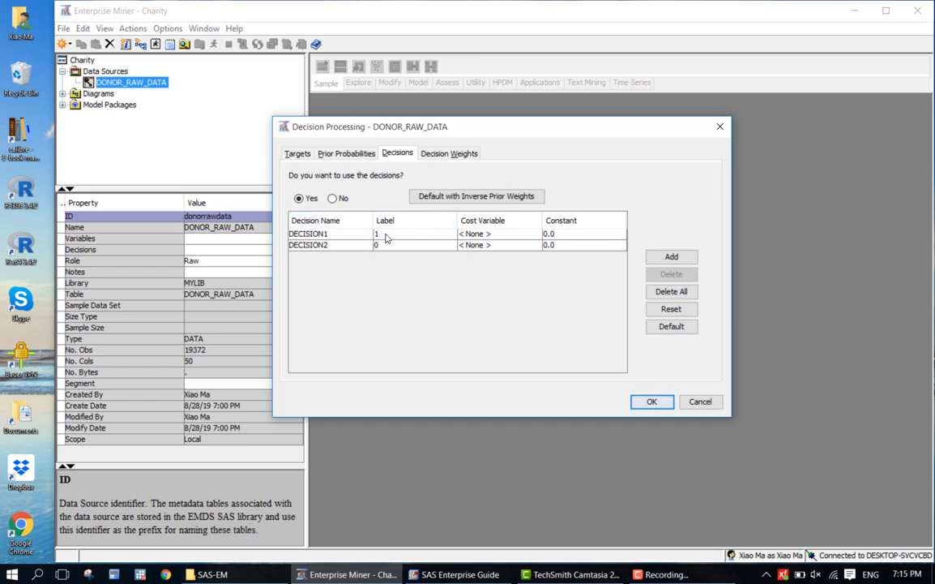
click(385, 234)
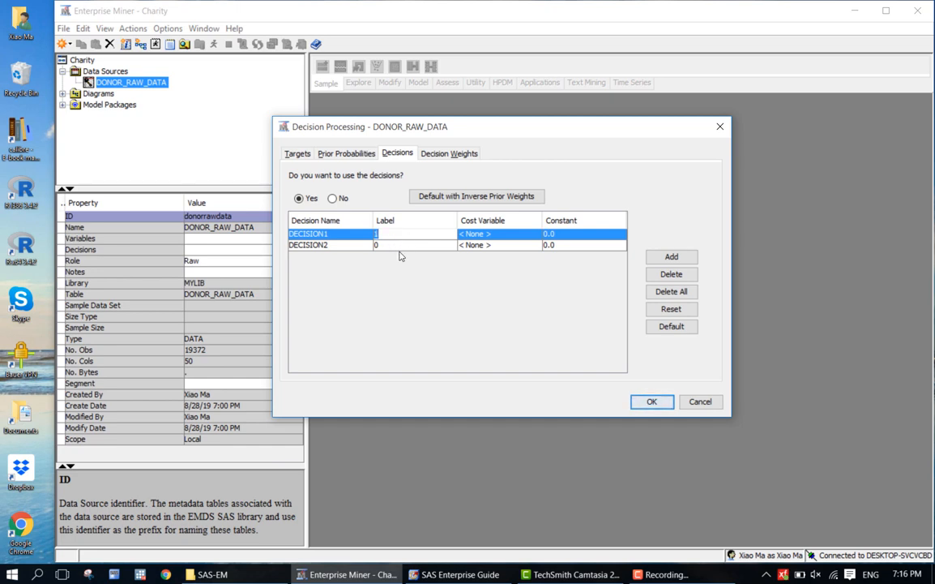
click(449, 153)
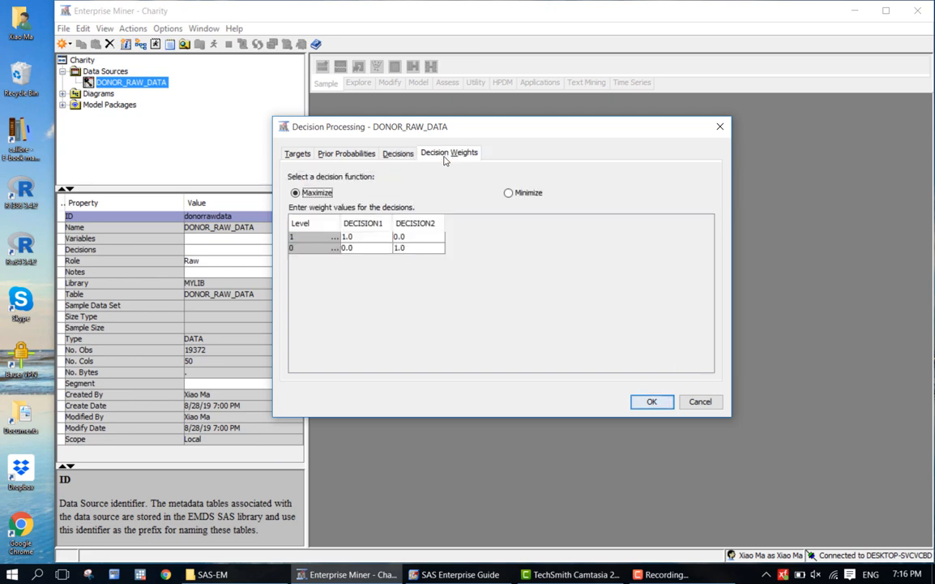
click(397, 153)
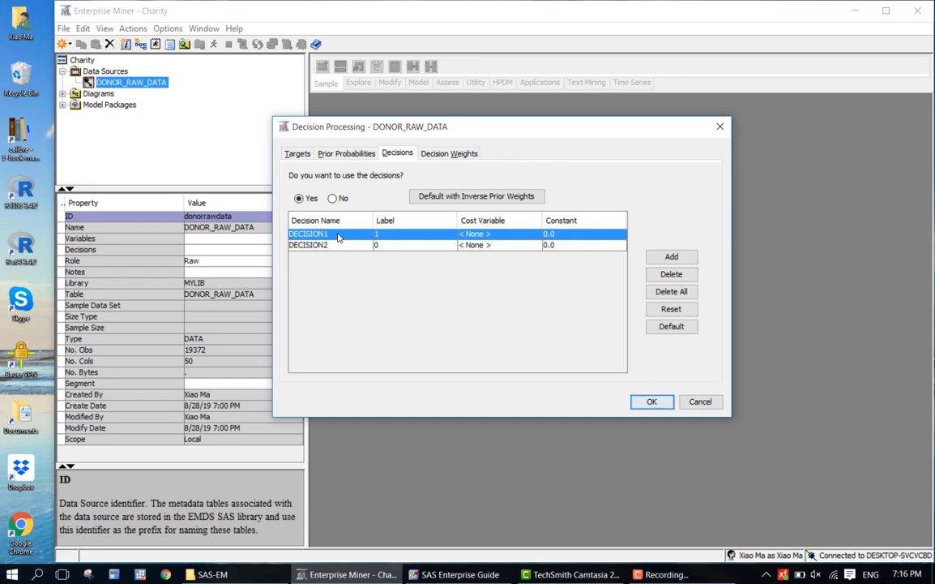
click(449, 154)
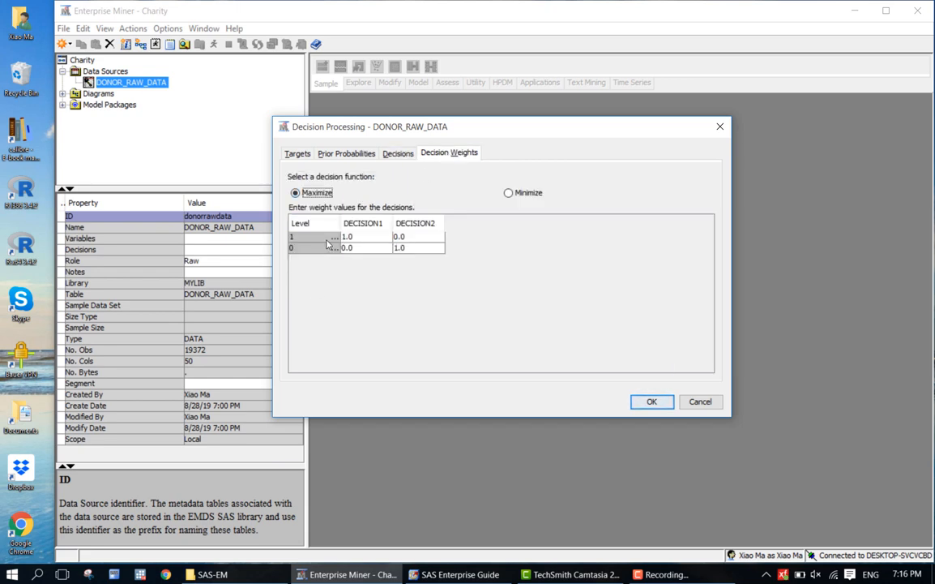
- Set the DECISION1 weights to 14.5 for level 1 and -0.5 for level 0, and DECISION2 for level 0 to 0.0, and apply the decision settings
drag(341, 223, 336, 224)
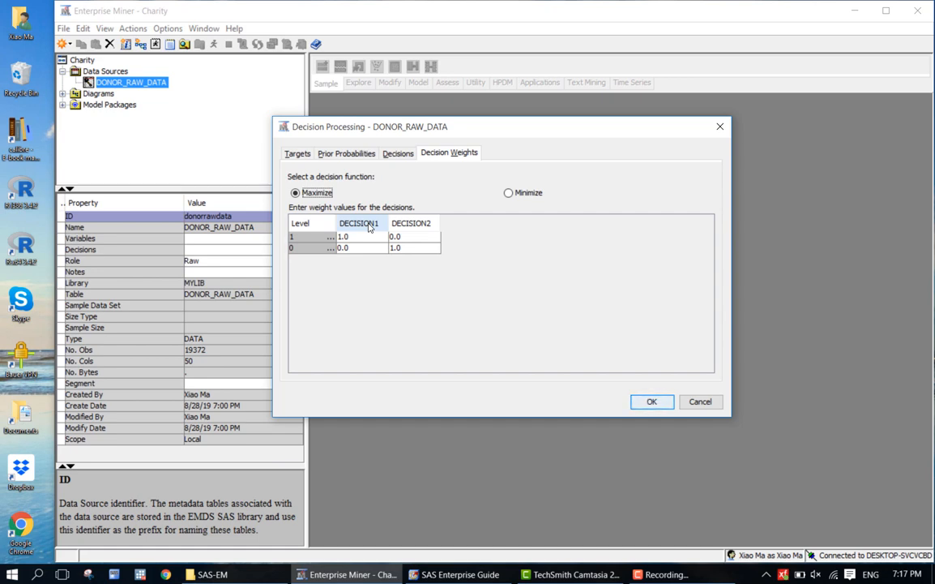
double_click(361, 236)
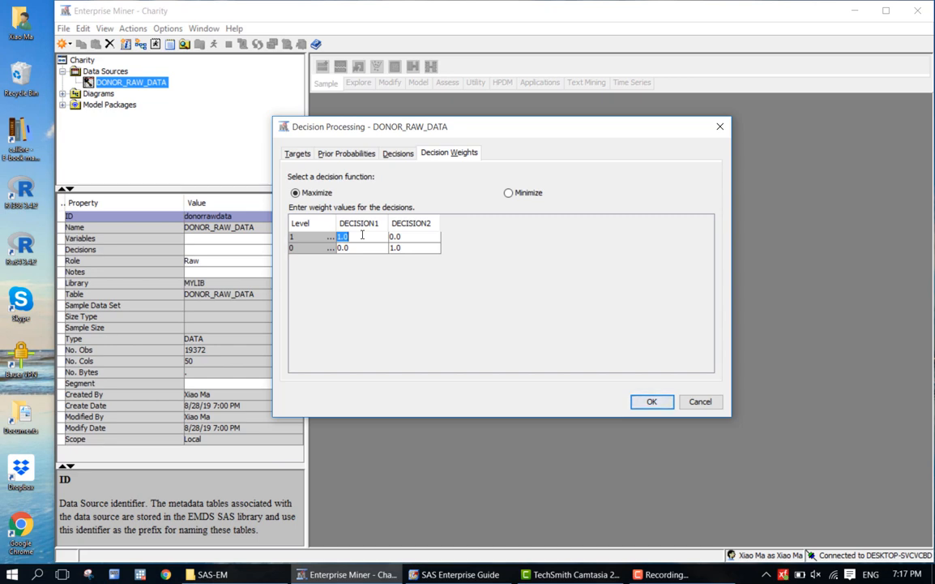
text(14.5)
click(358, 248)
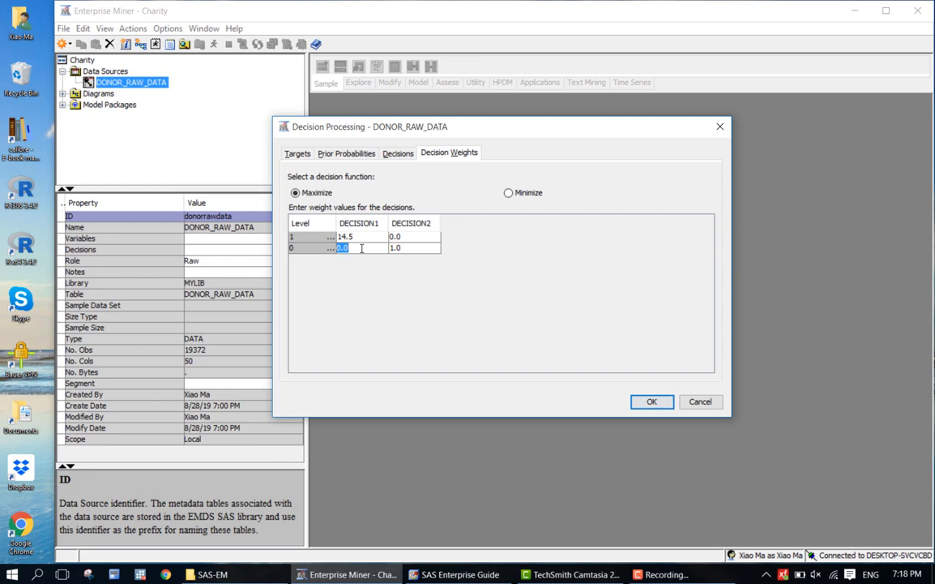
text(-0.5)
key(Tab)
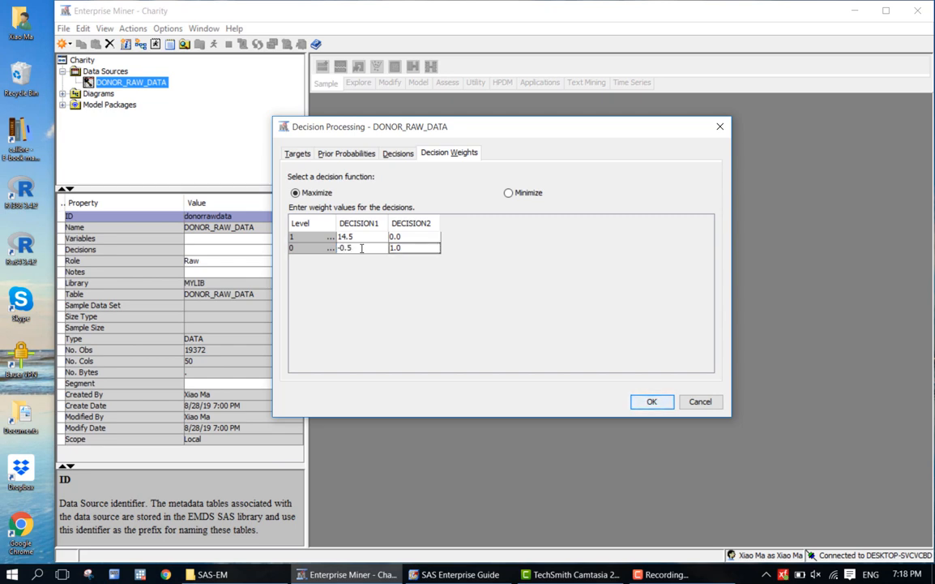
double_click(410, 248)
click(376, 249)
click(402, 248)
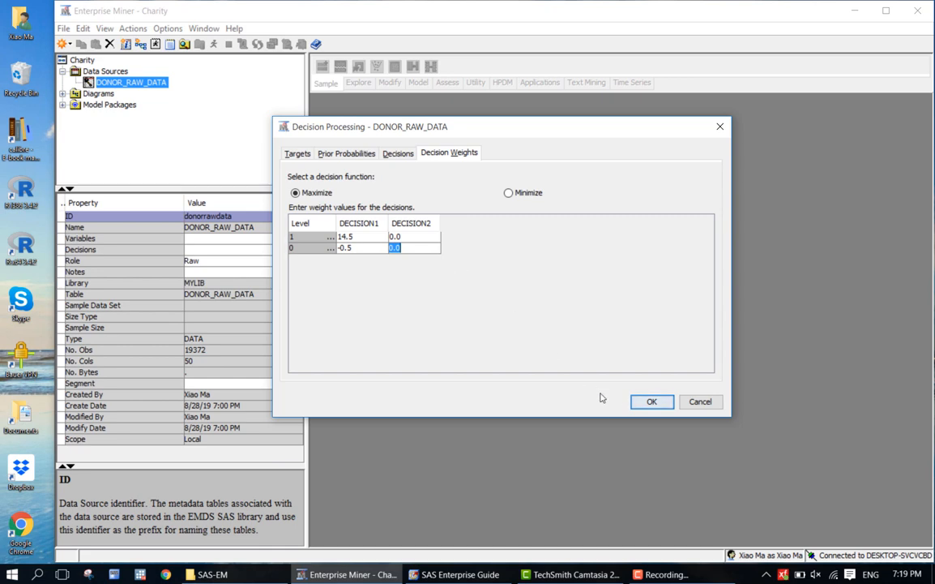
click(649, 404)
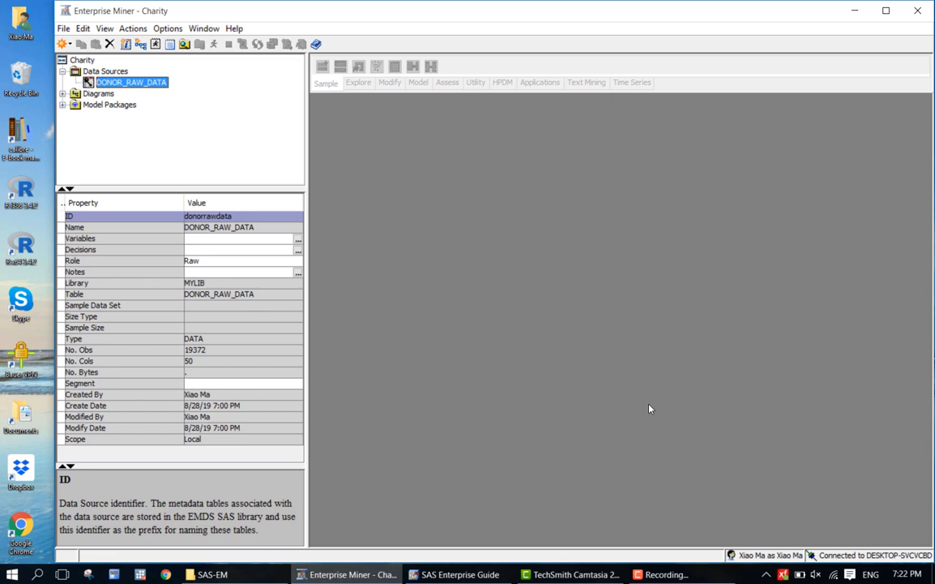
- Create a diagram named Donation and place the DONOR_RAW_DATA data source in it
click(98, 94)
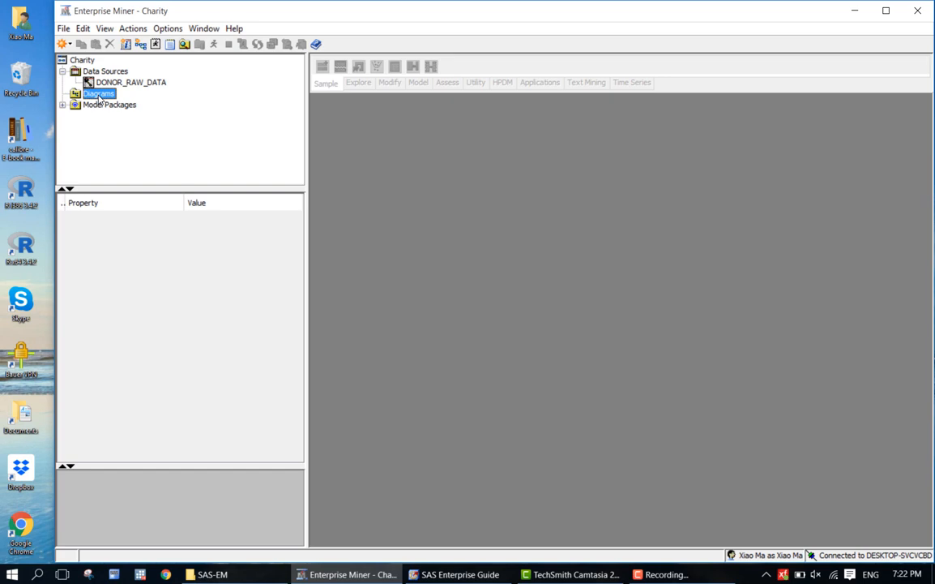
right_click(100, 98)
click(115, 105)
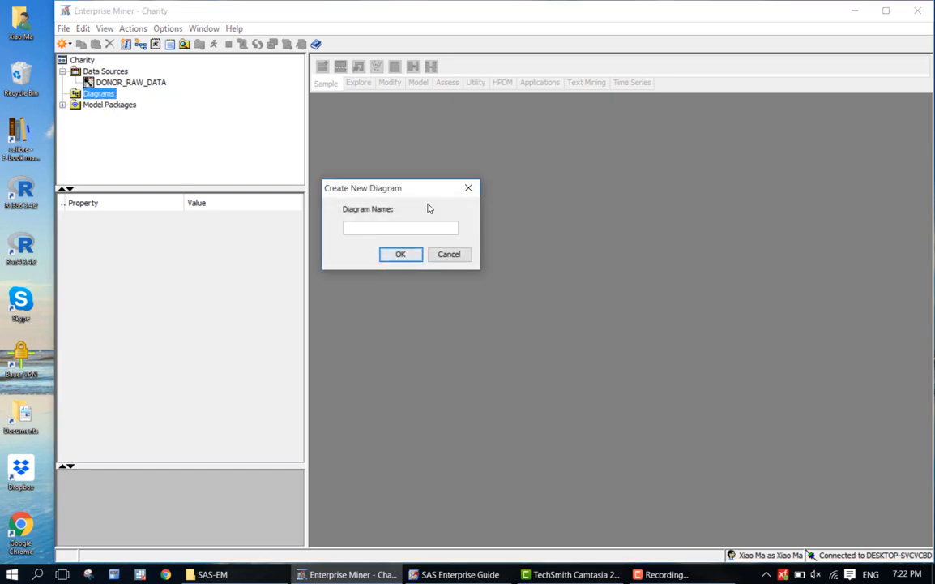
text(Donation)
key(Return)
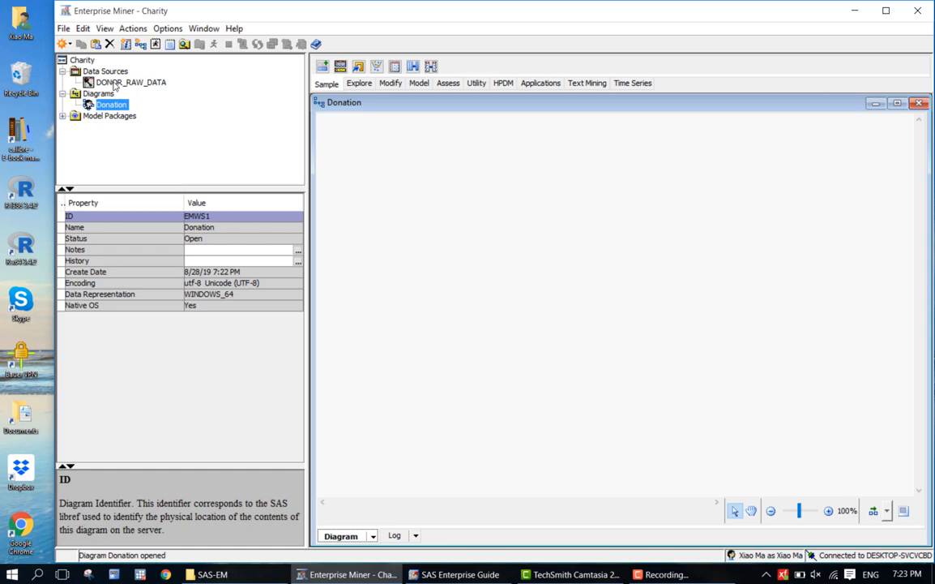
drag(104, 78, 347, 147)
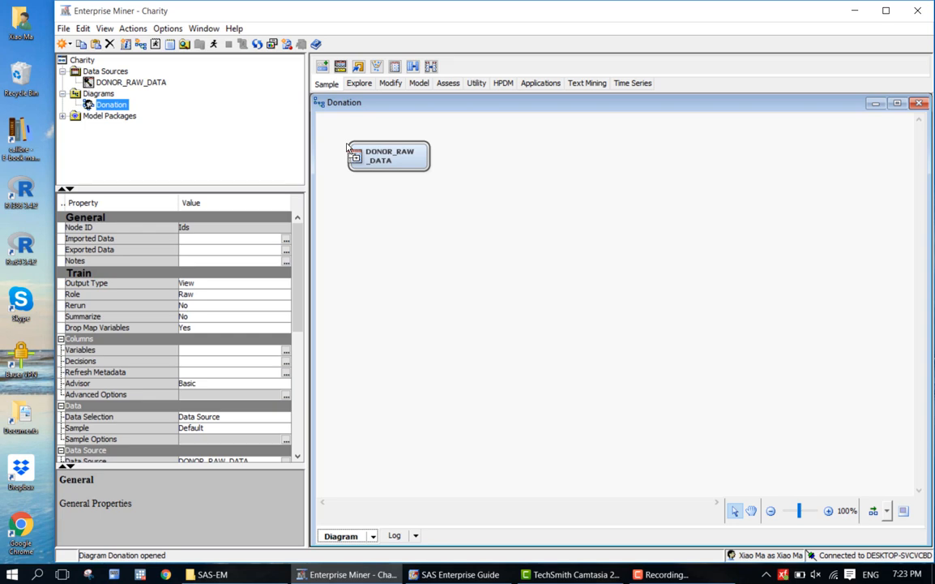
click(138, 82)
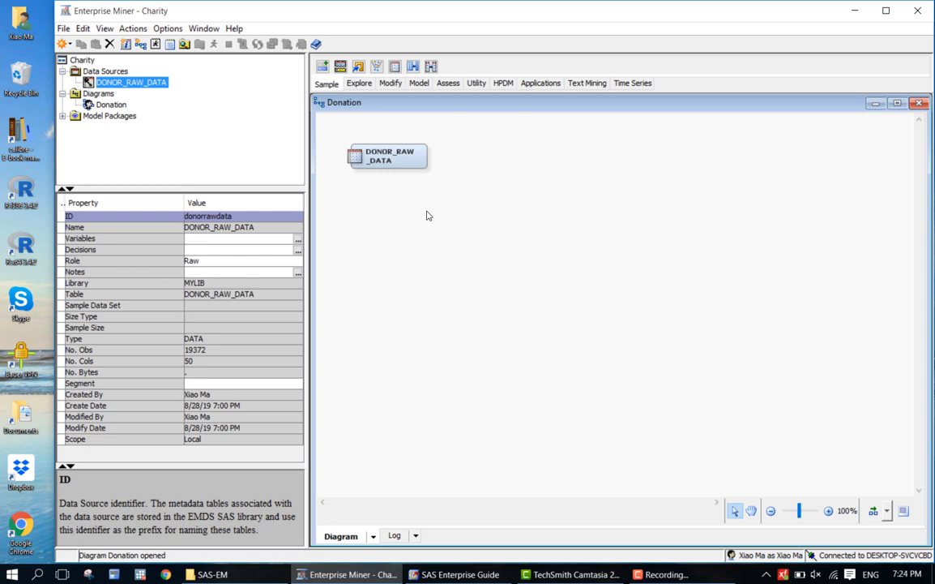
- Add a StatExplore node beside DONOR_RAW_DATA, connect the data source to it and align the two nodes
click(360, 86)
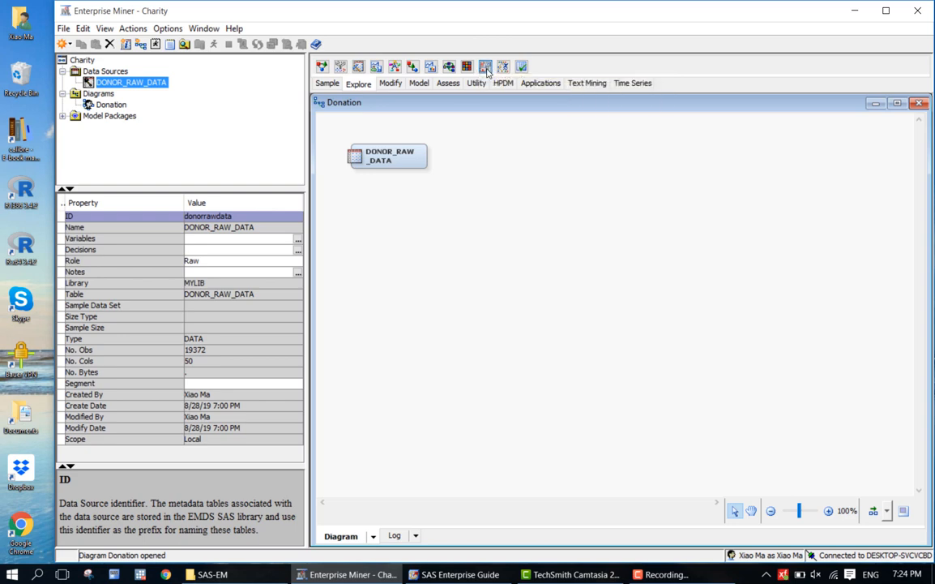
drag(487, 71, 487, 153)
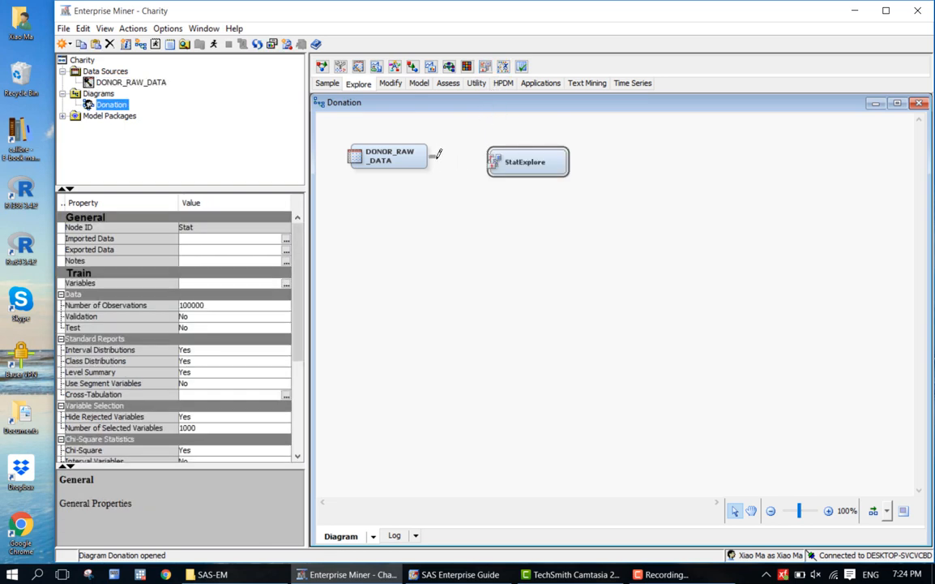
drag(425, 154, 515, 154)
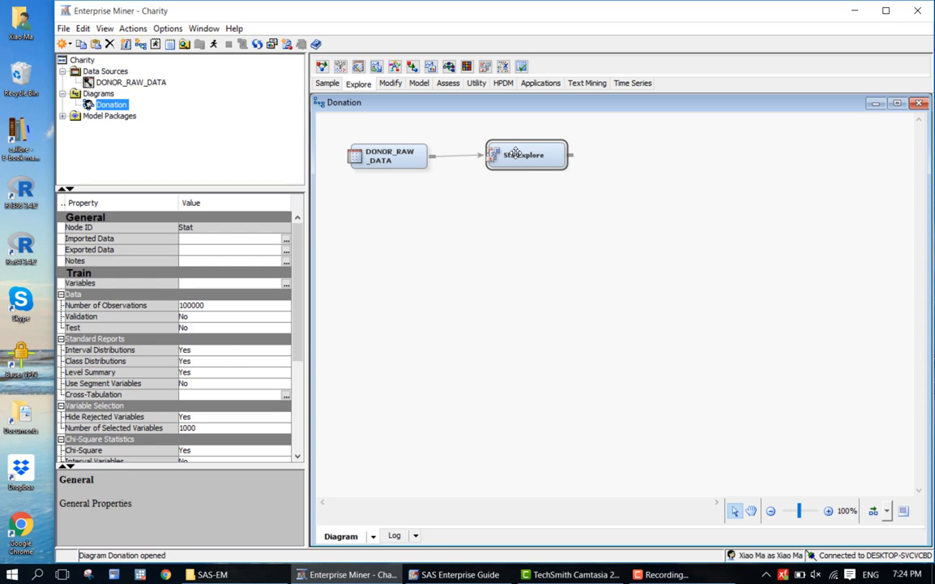
drag(515, 153, 516, 156)
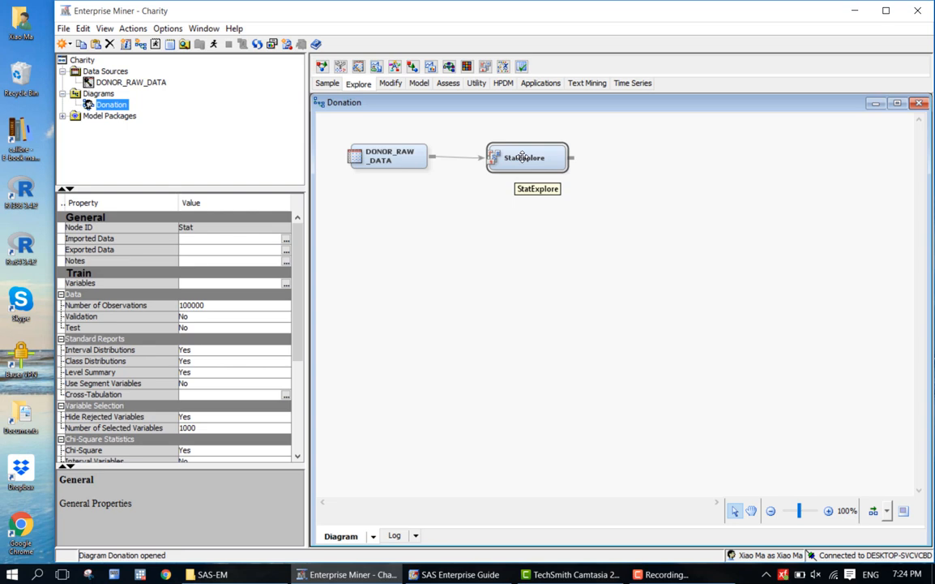
drag(531, 157, 531, 154)
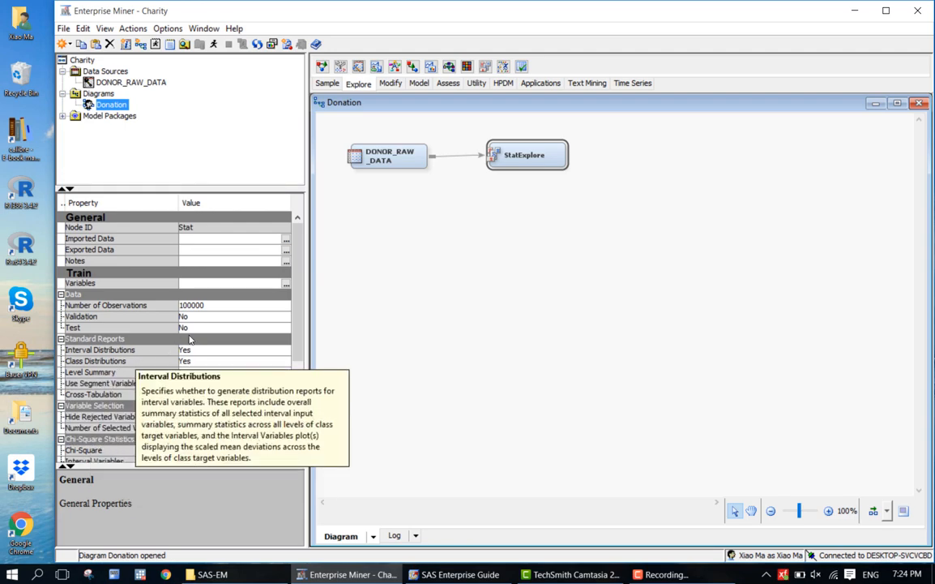
- Set the Interval Variables option of the StatExplore node's chi-square statistics to Yes
scroll(267, 286, down, 3)
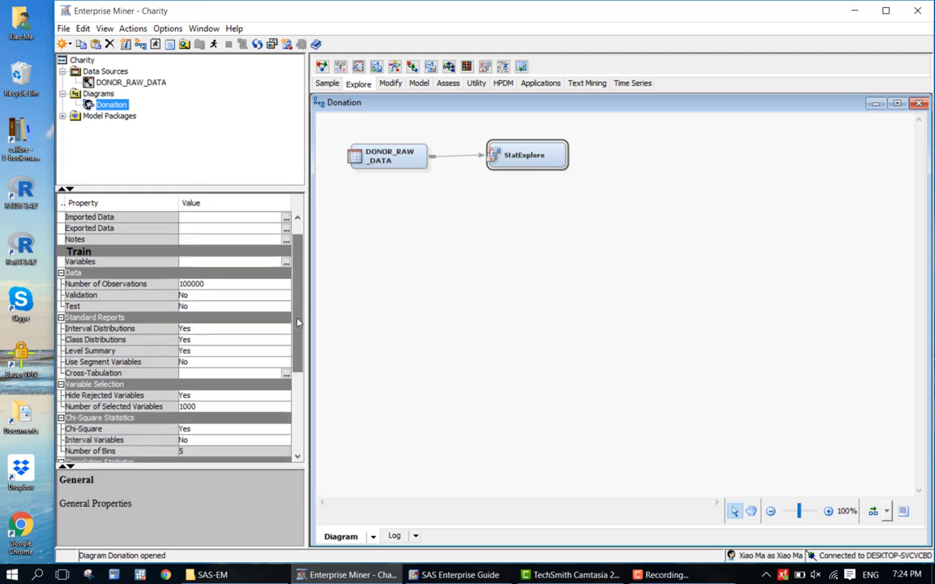
scroll(300, 346, down, 1)
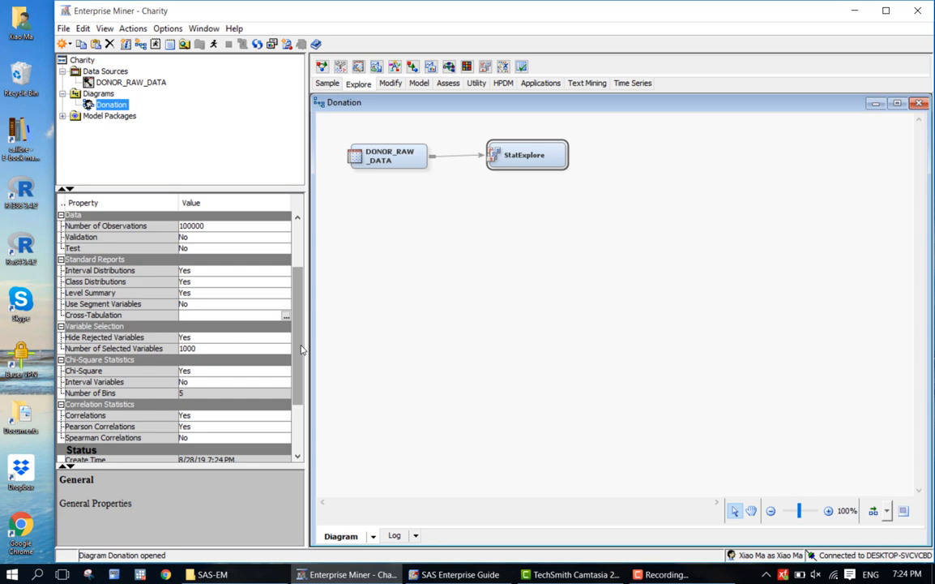
click(219, 382)
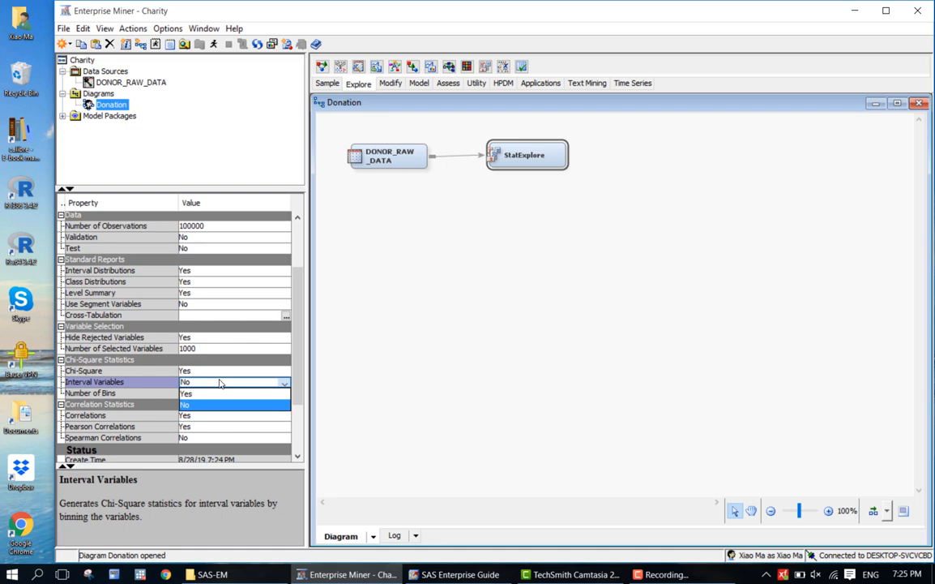
scroll(206, 343, up, 3)
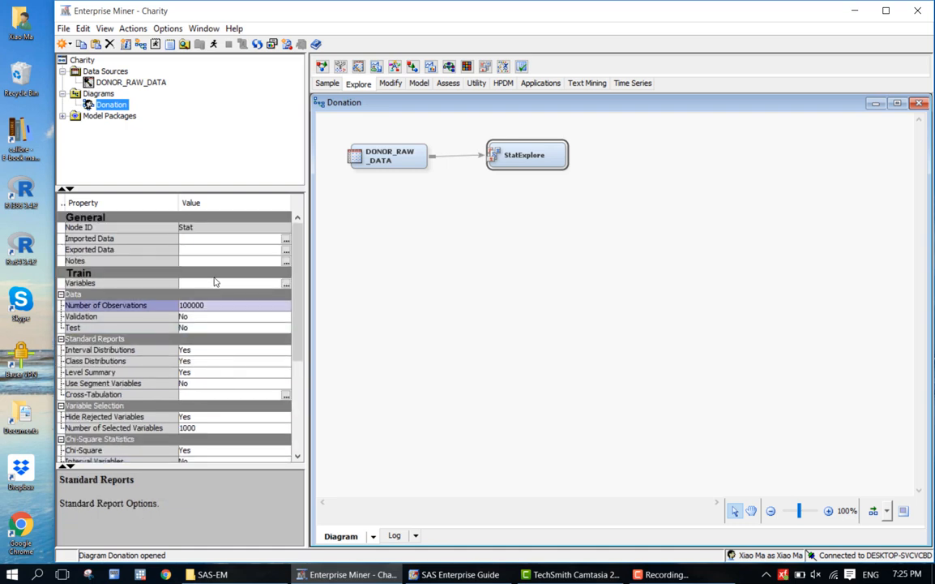
click(180, 306)
scroll(172, 320, down, 4)
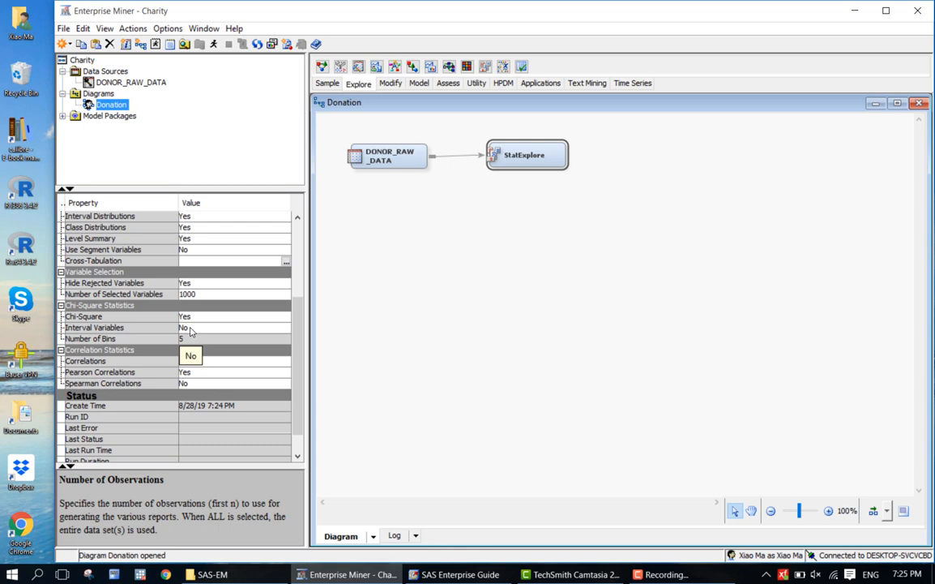
click(190, 327)
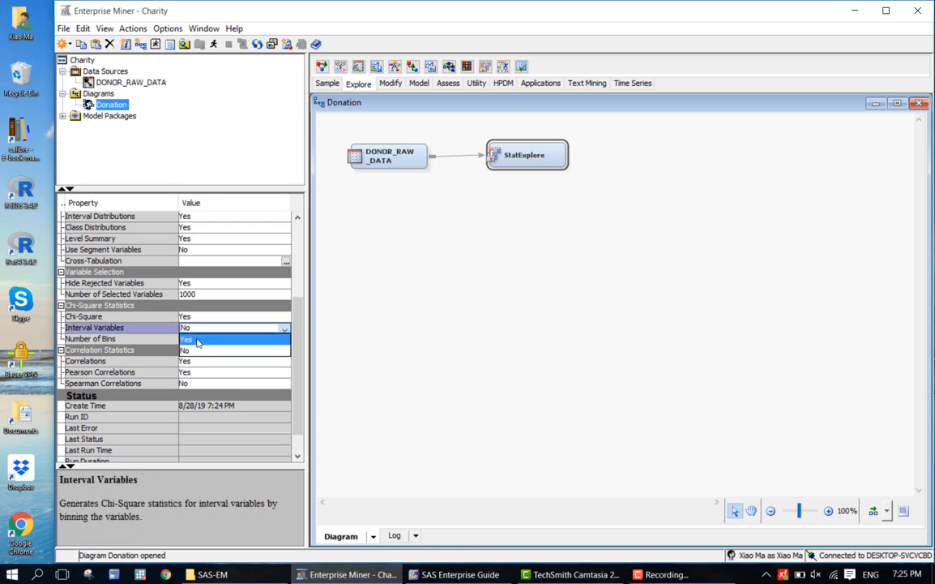
click(197, 343)
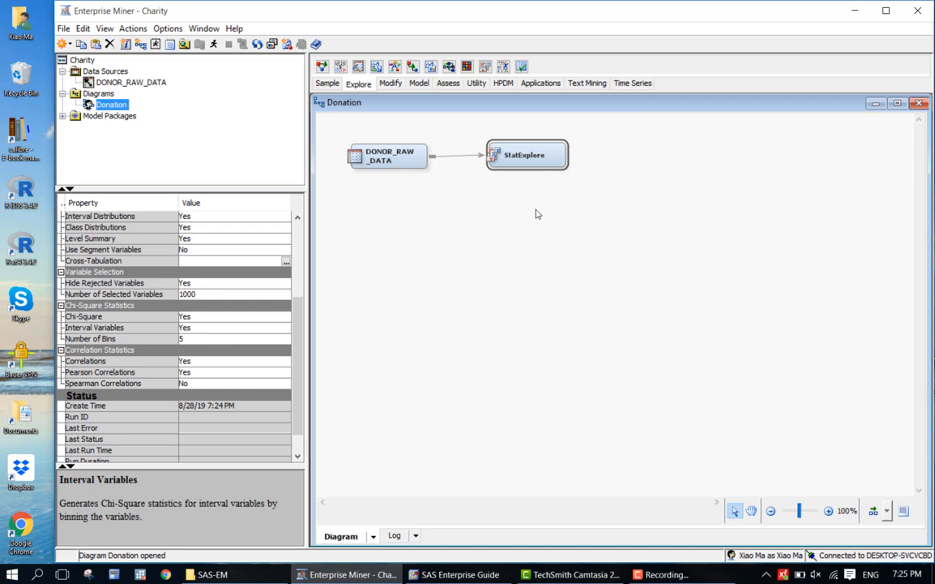
- Run the StatExplore node in the Donation diagram and open its results
right_click(540, 158)
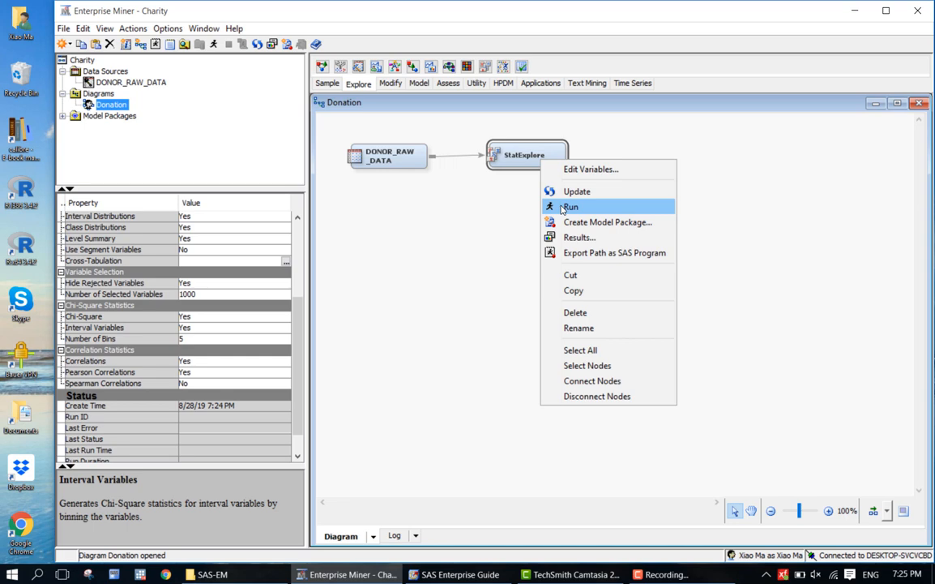
click(503, 217)
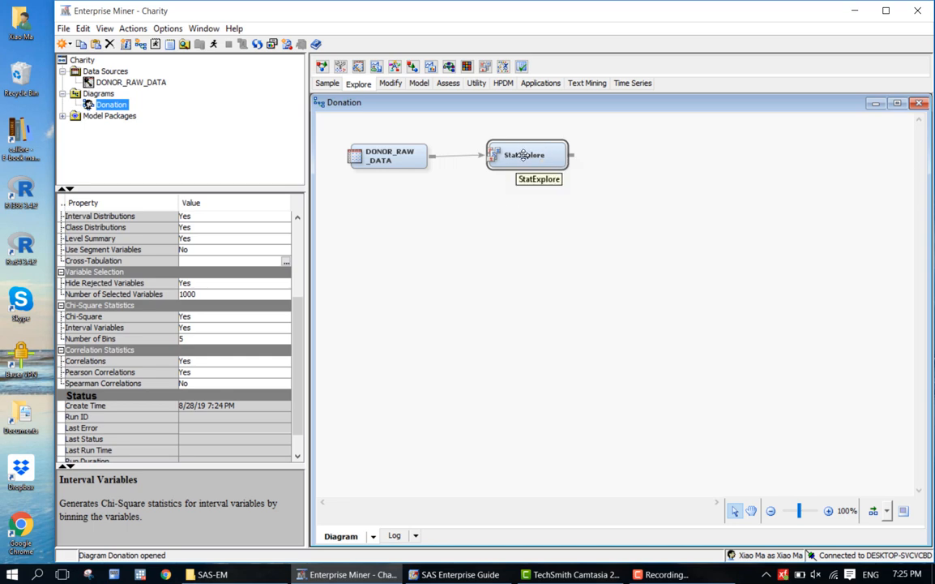
click(214, 44)
click(590, 352)
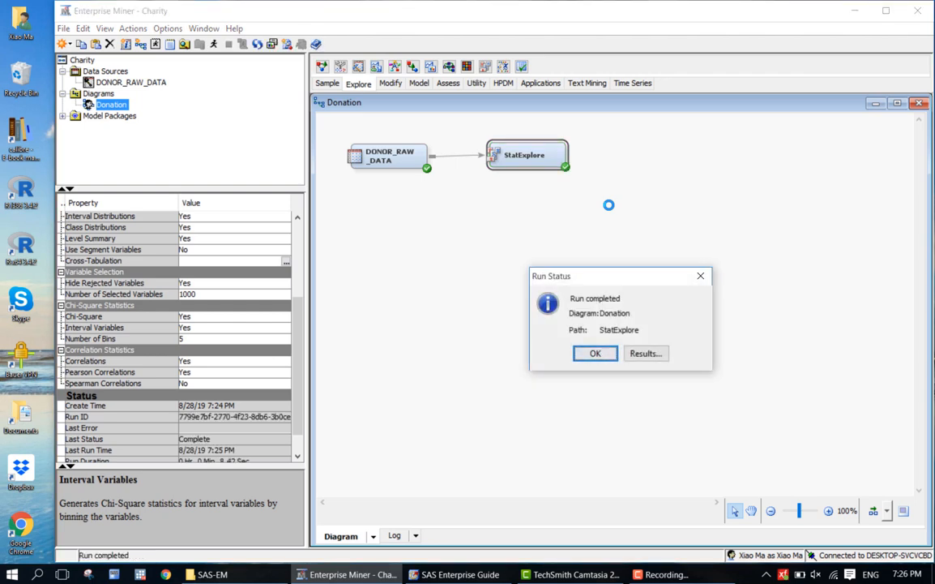
click(637, 357)
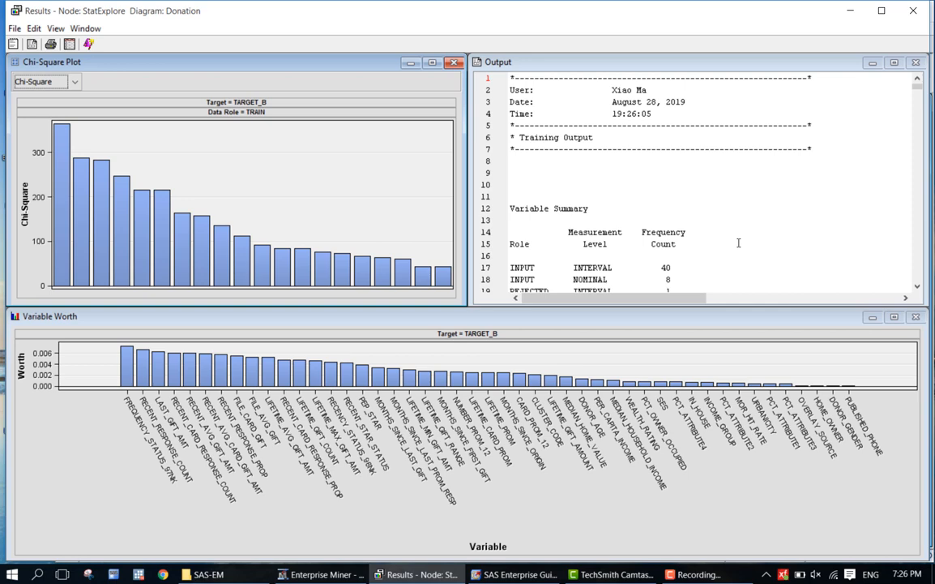
- Examine the Variable Worth plot for TARGET_B at full size, including the worth of the highest-ranked variable
click(486, 321)
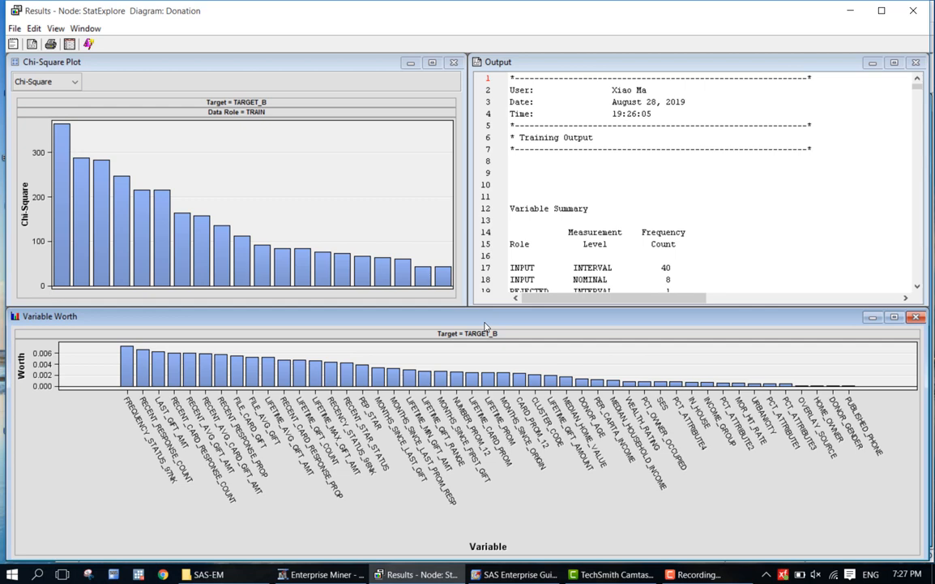
click(894, 317)
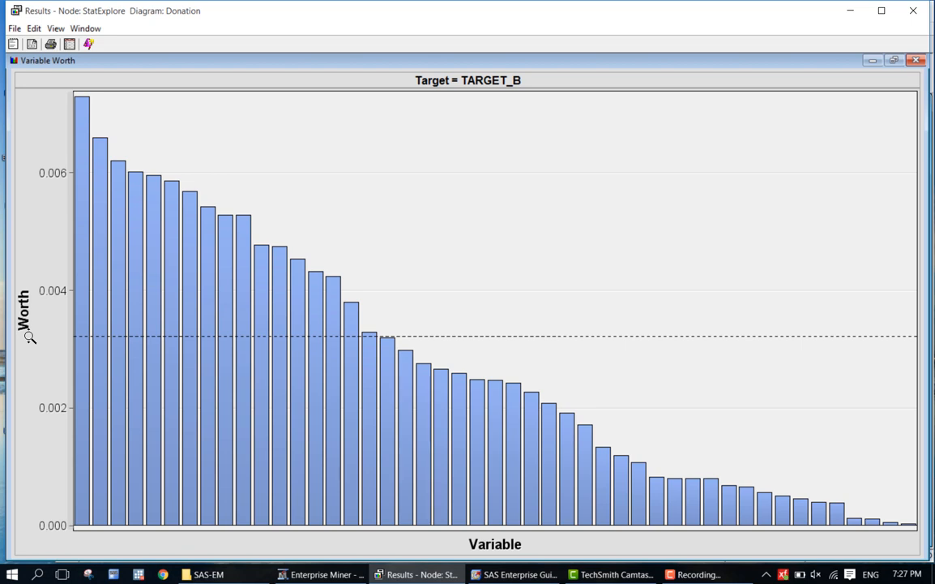
mouse_move(141, 345)
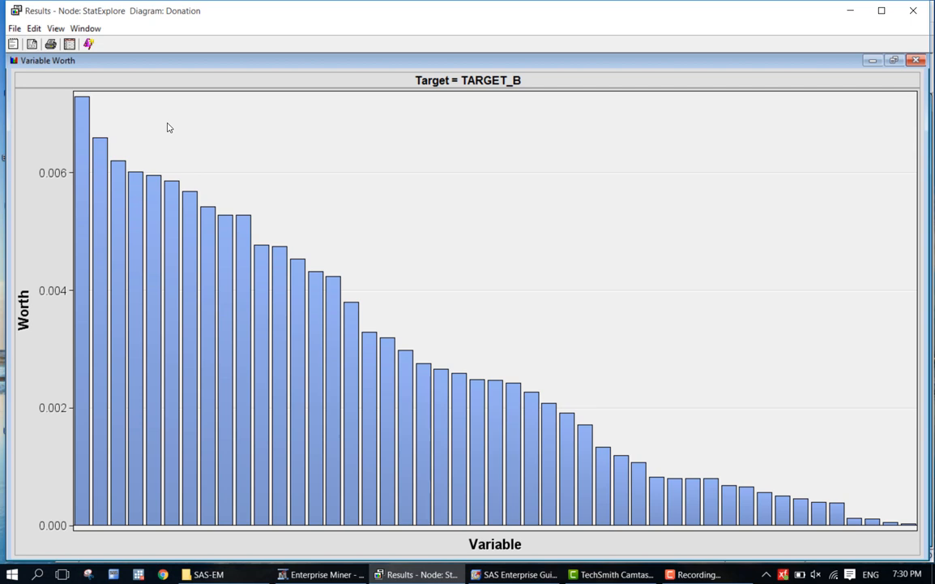
mouse_move(83, 127)
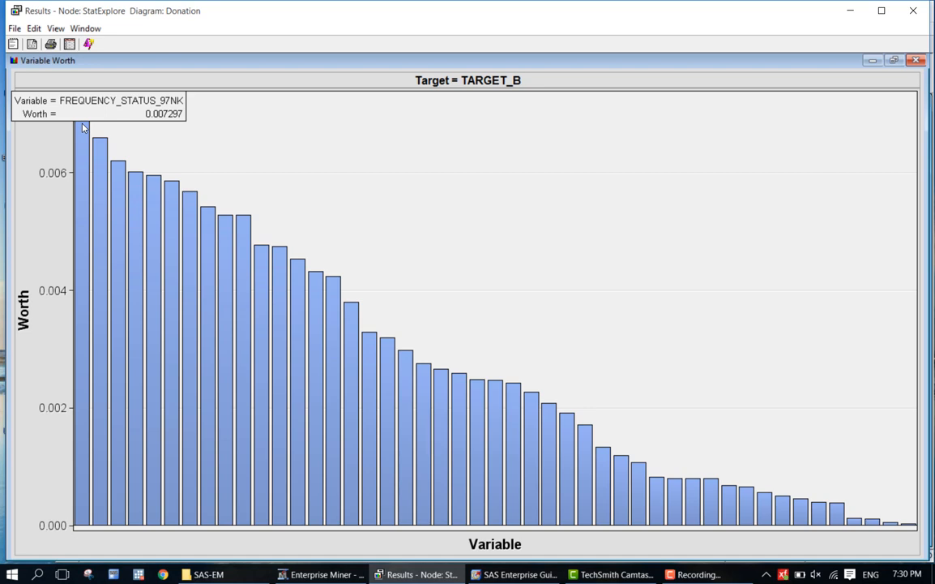
click(893, 61)
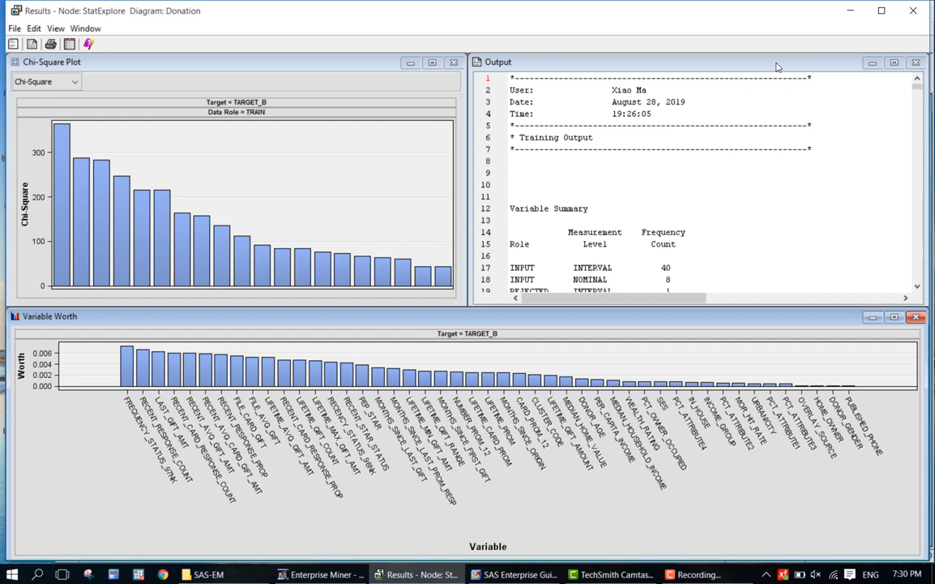
- Examine the class and interval variable summary statistics in the full-size StatExplore output, including the missing-value counts
click(893, 64)
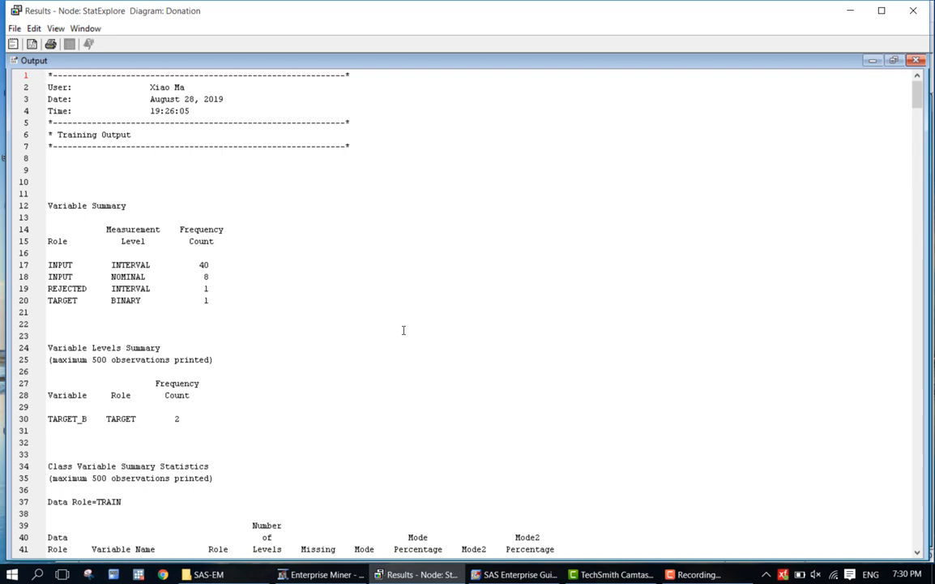
scroll(403, 330, down, 9)
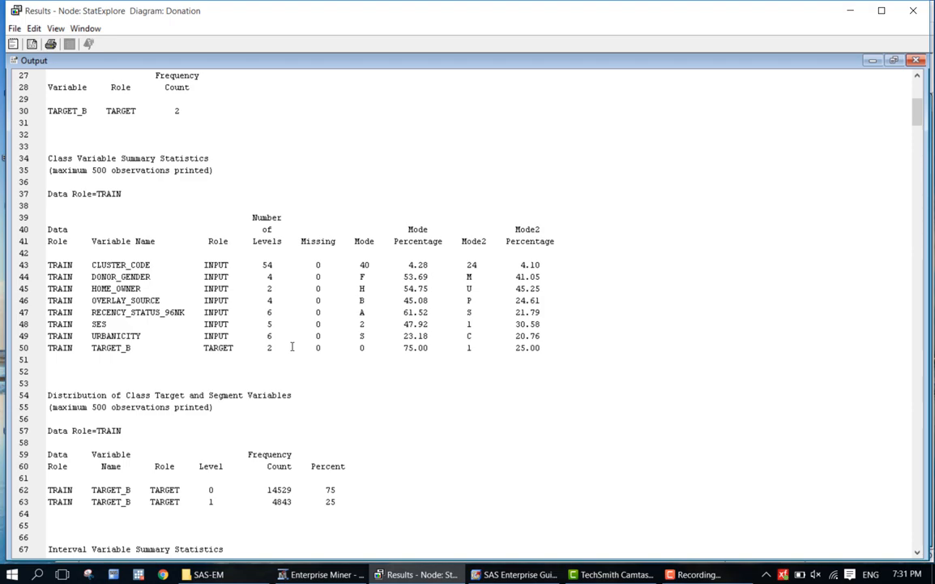
scroll(292, 346, down, 12)
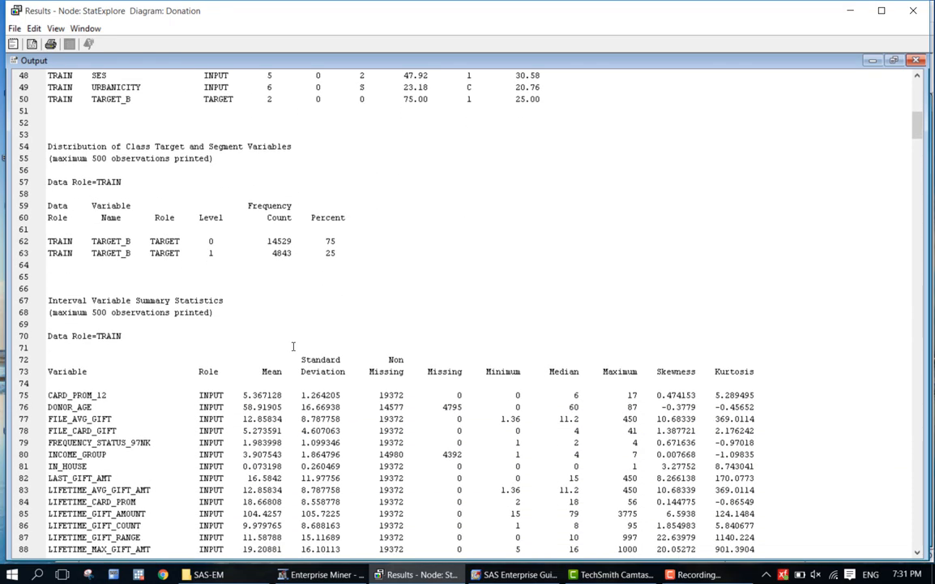
scroll(491, 244, down, 6)
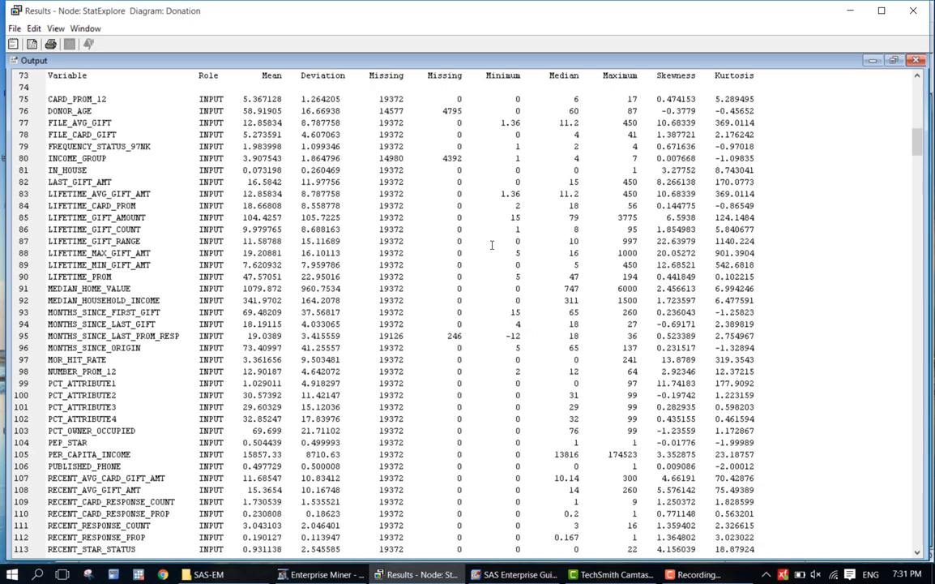
scroll(492, 245, up, 3)
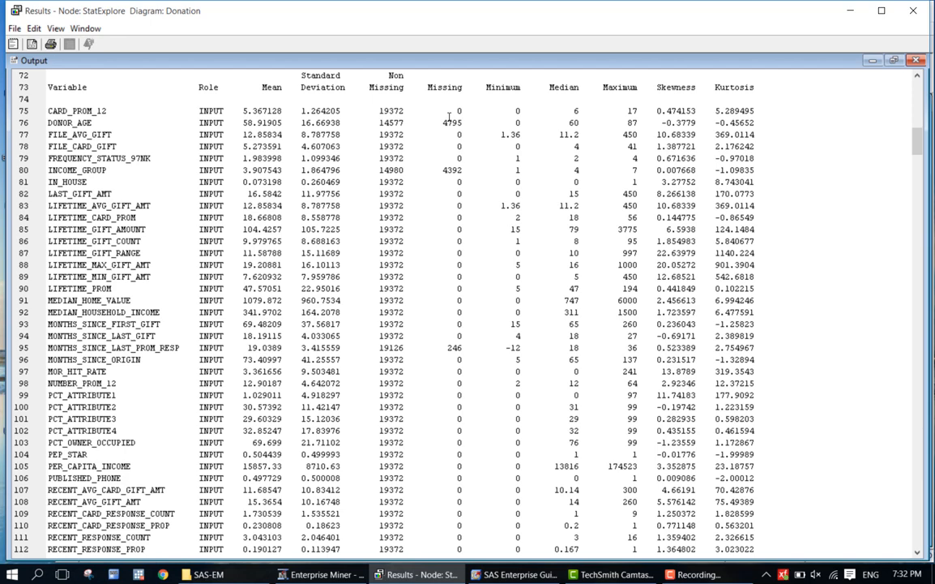
scroll(482, 309, down, 4)
scroll(480, 311, up, 3)
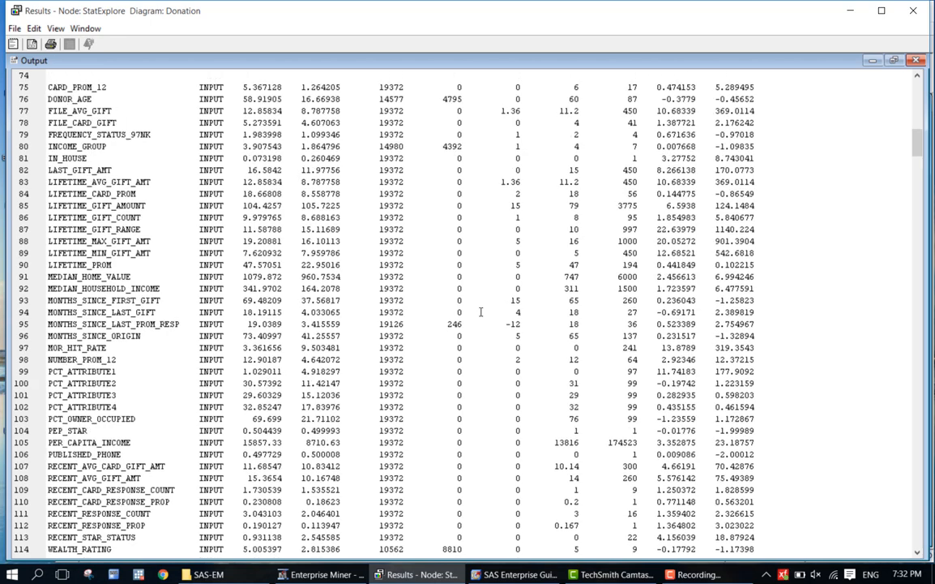
scroll(481, 311, down, 1)
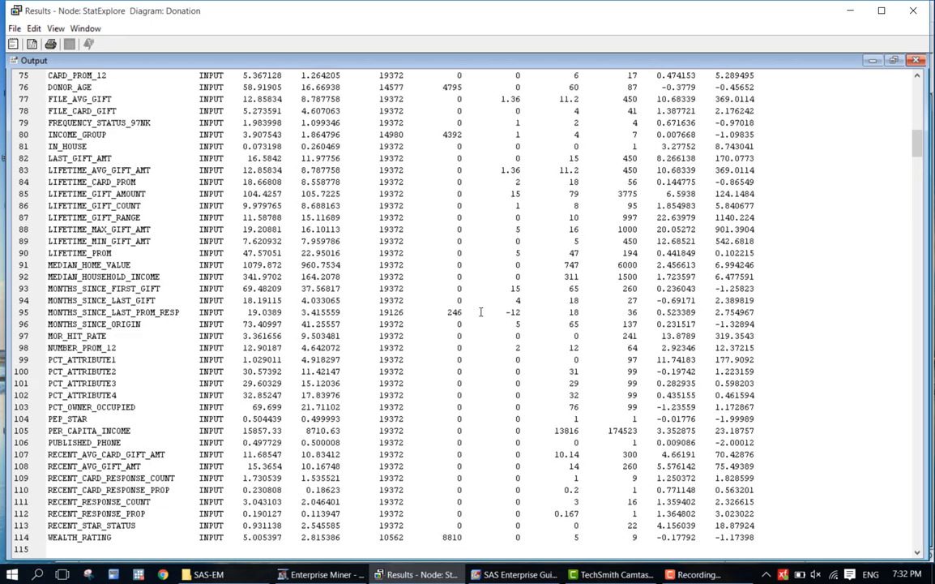
scroll(480, 311, down, 3)
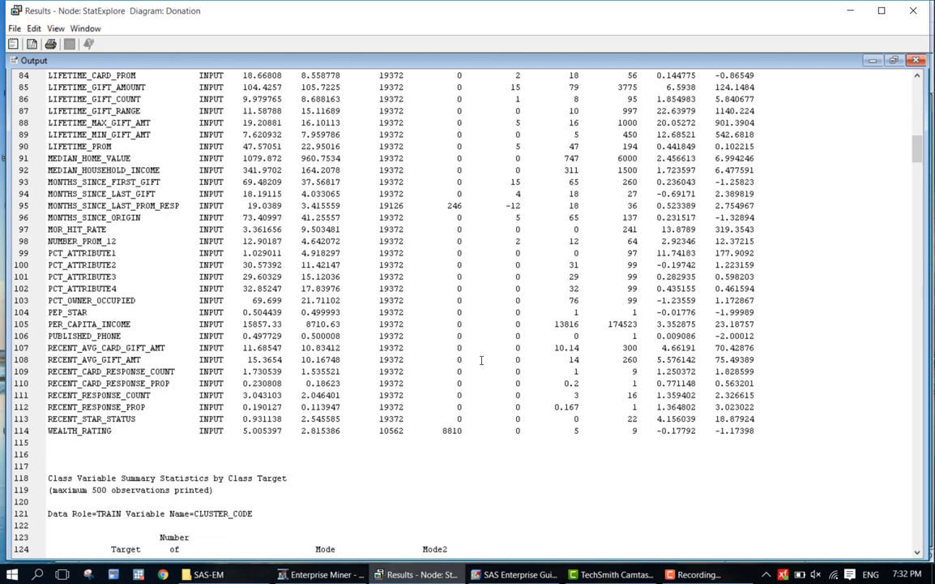
- Review the summary statistics by class target and the chi-square table in the StatExplore output, then restore the results layout
scroll(480, 360, down, 12)
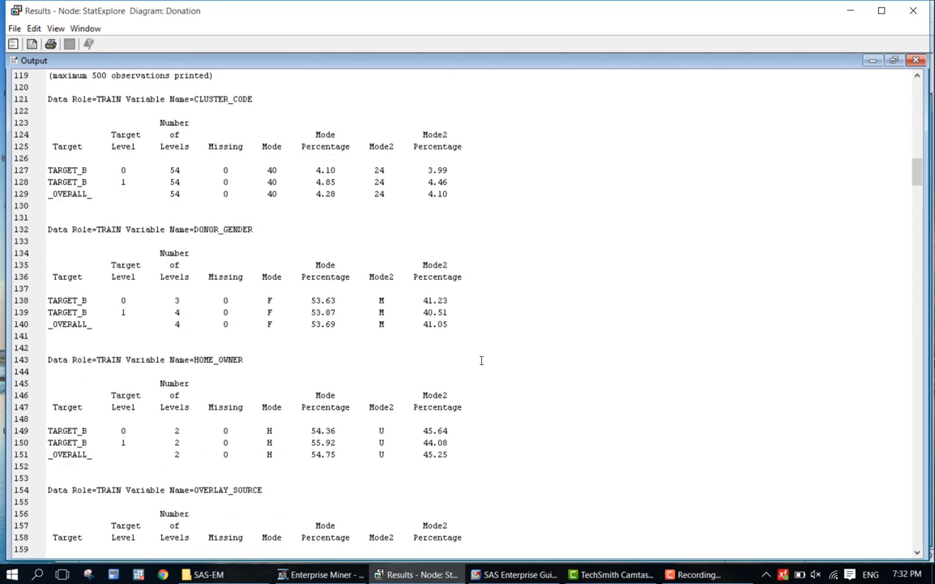
scroll(481, 360, down, 2)
scroll(480, 359, up, 2)
scroll(481, 360, down, 6)
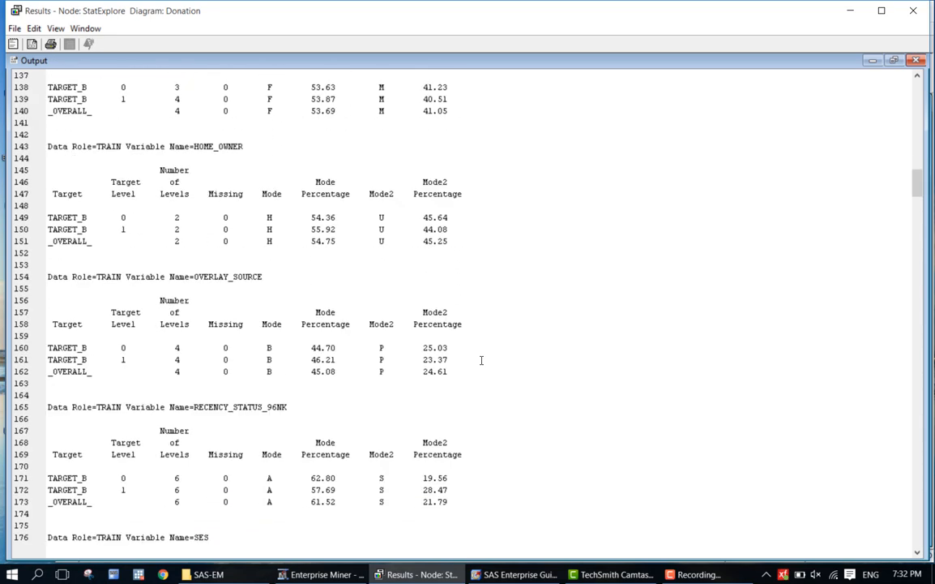
scroll(481, 360, down, 6)
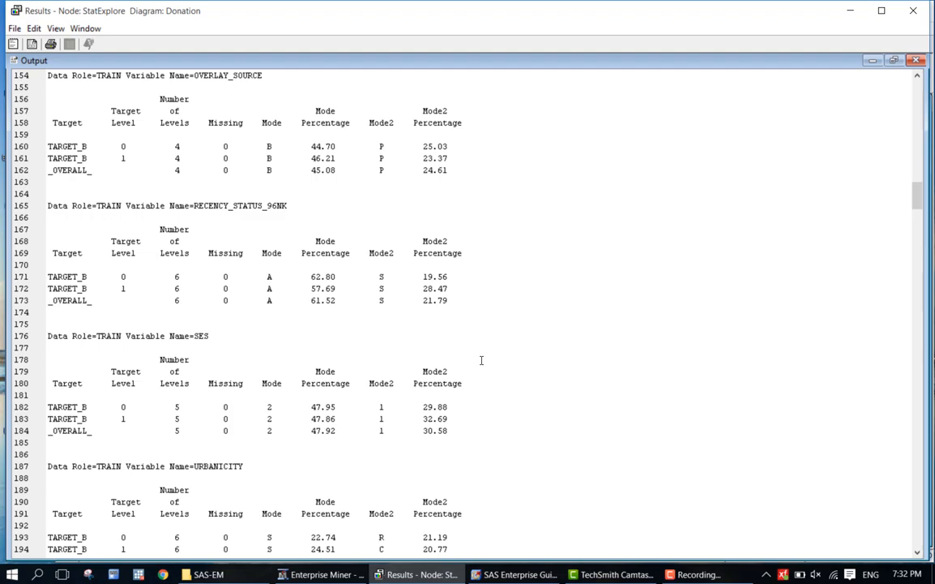
scroll(482, 360, down, 20)
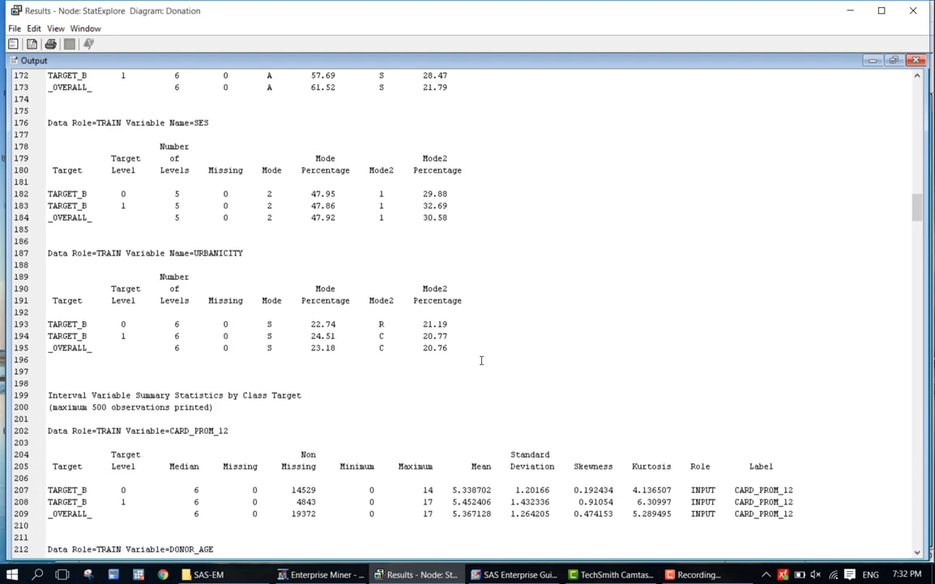
scroll(481, 360, down, 12)
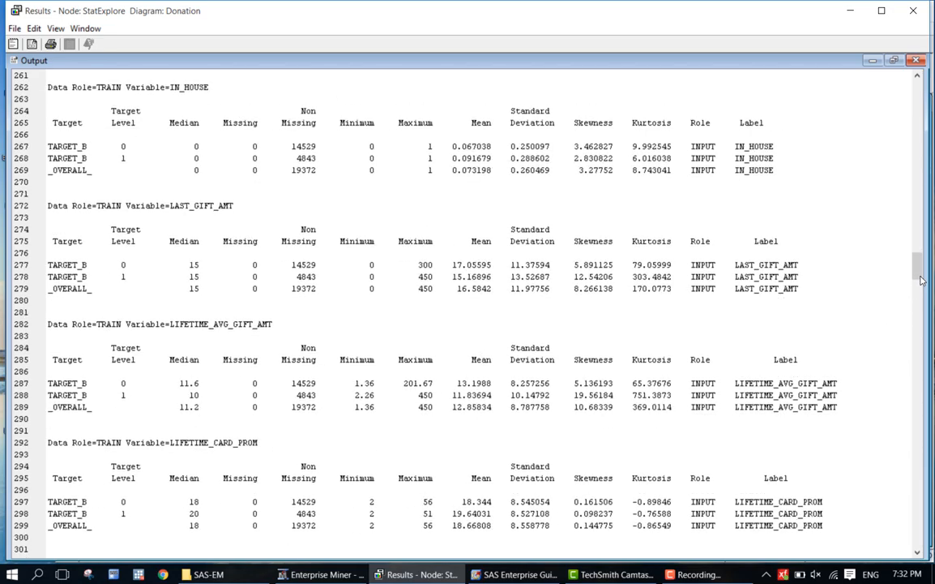
drag(916, 275, 917, 491)
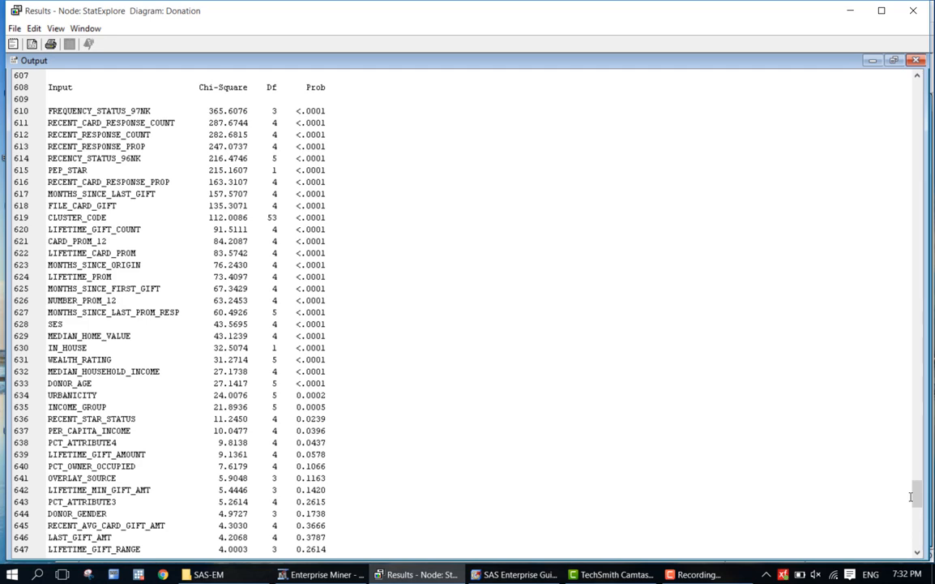
click(894, 61)
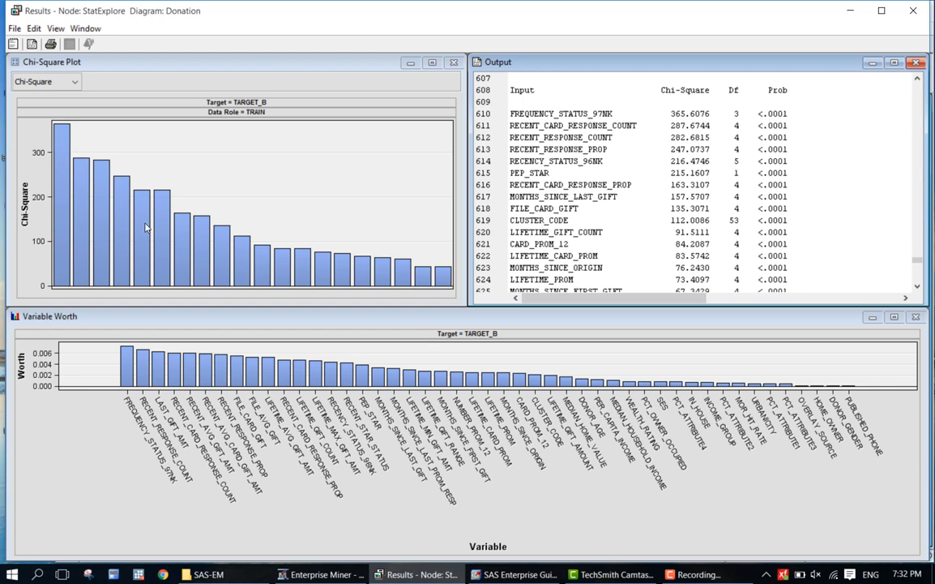
- Check the top-ranked input in the Chi-Square Plot and Variable Worth plot, and close the StatExplore results
mouse_move(65, 216)
mouse_move(66, 149)
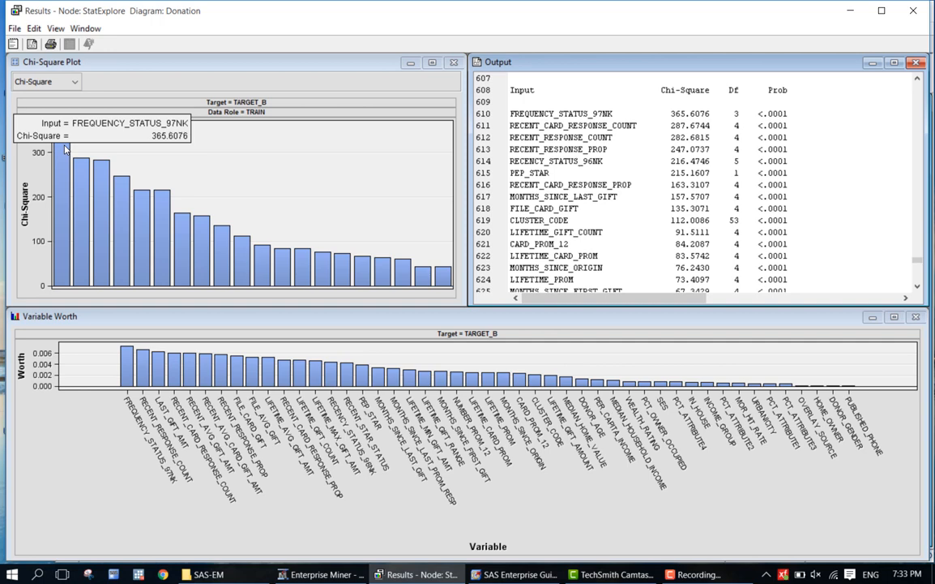
mouse_move(126, 369)
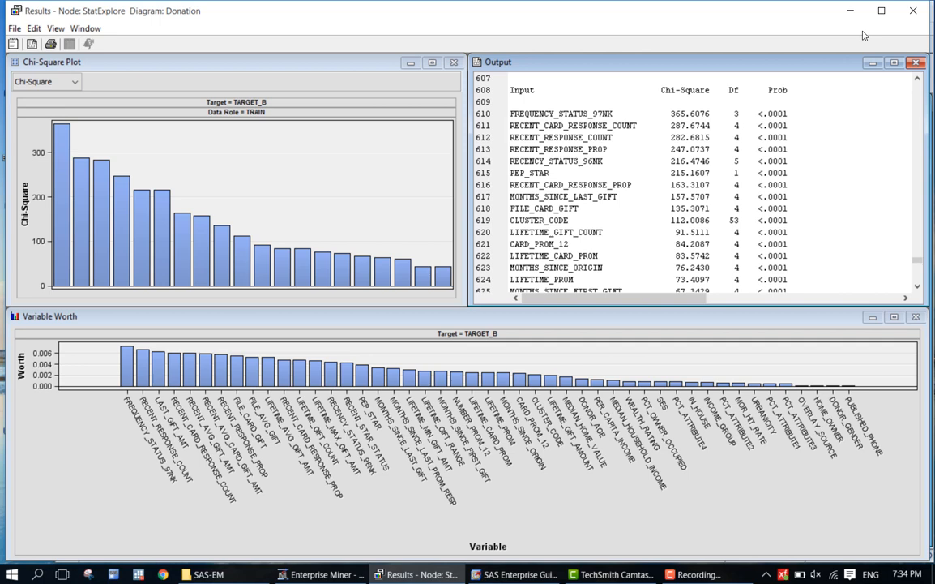
click(913, 10)
- Add a Data Partition node after StatExplore in the Donation diagram and connect StatExplore to it
click(652, 249)
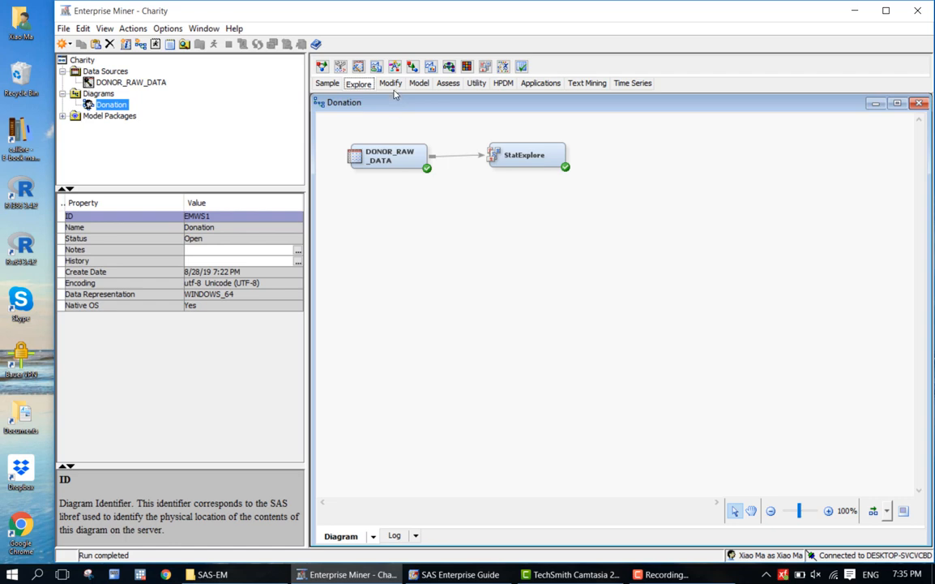
click(327, 85)
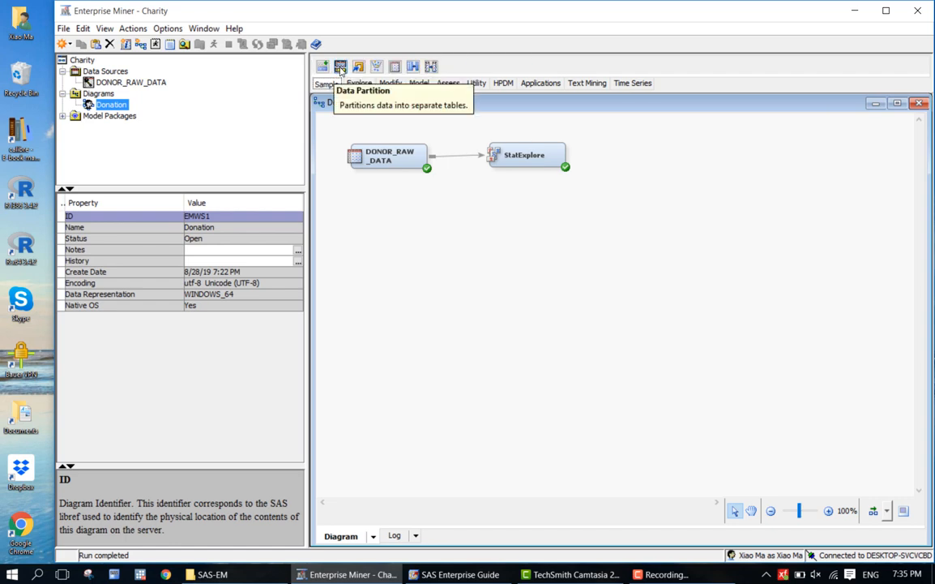
drag(340, 71, 648, 160)
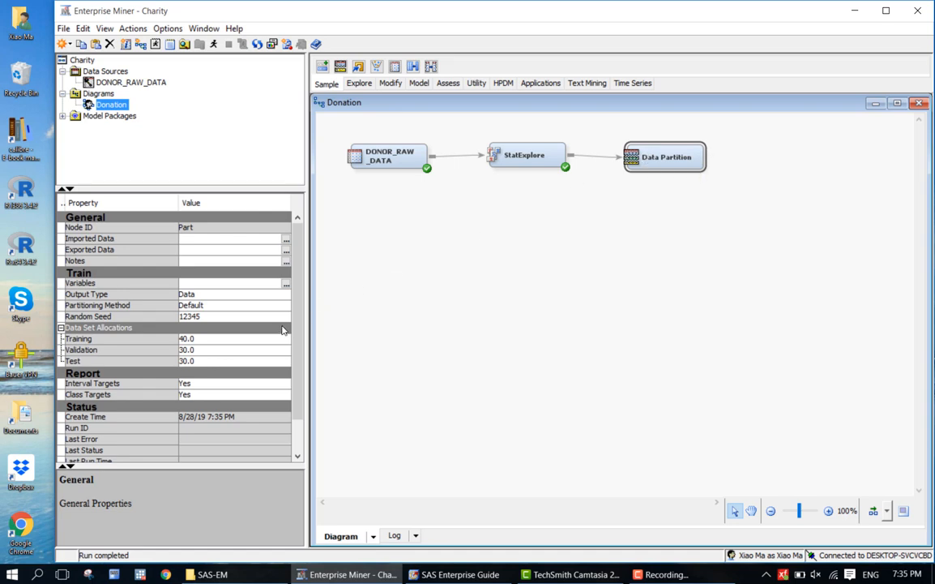
- Set the Data Partition node's data set allocations to 50 for training, 50 for validation and 0 for test
click(259, 340)
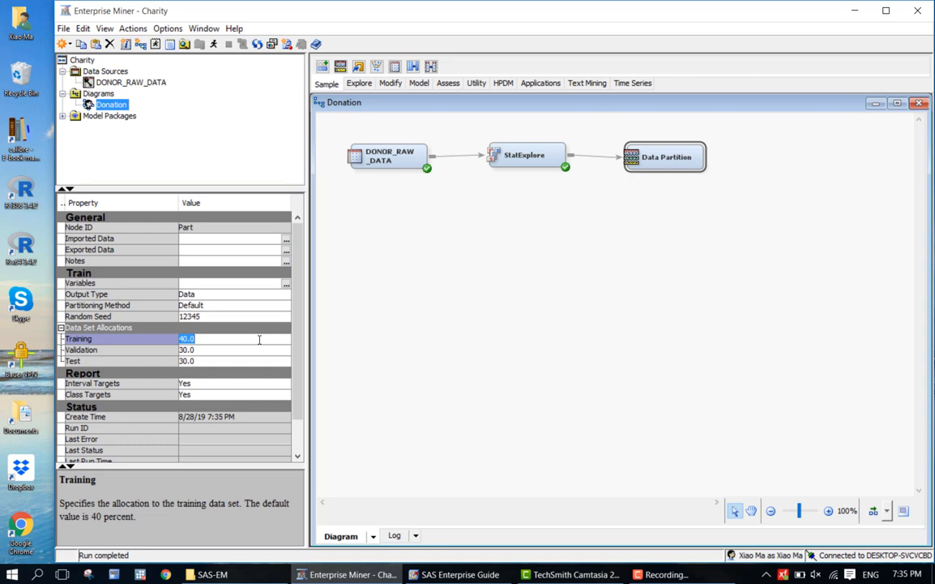
text(50.0)
key(Return)
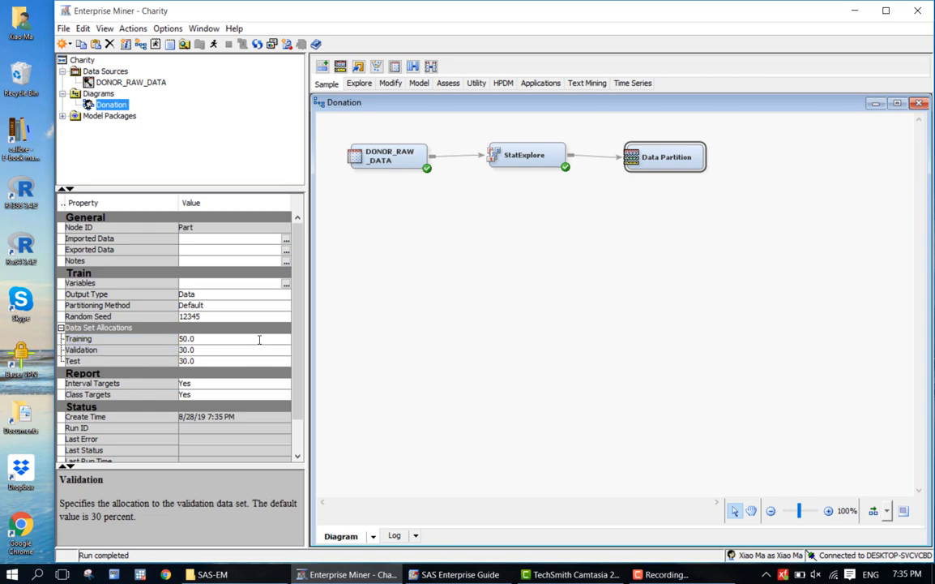
click(221, 361)
click(219, 349)
text(50)
click(201, 361)
text(0)
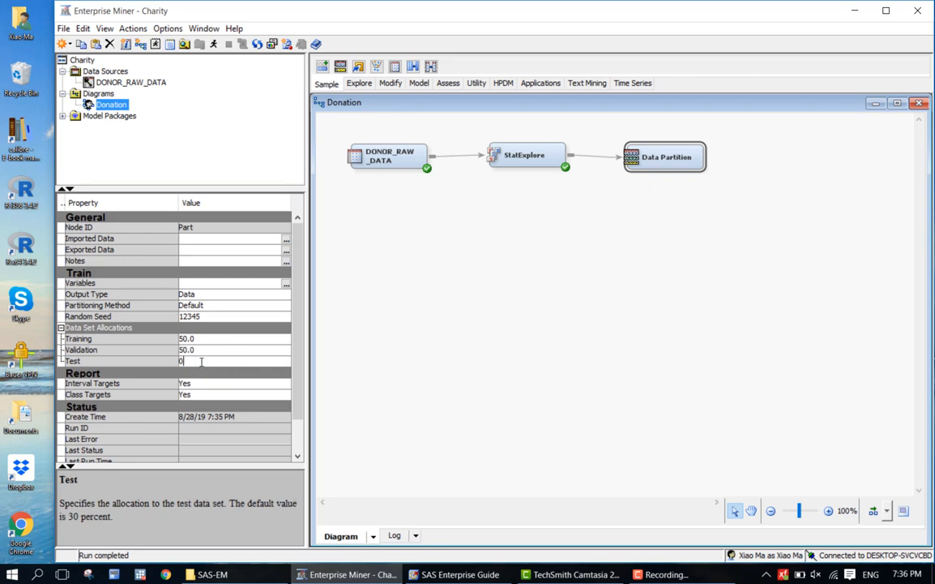
key(Return)
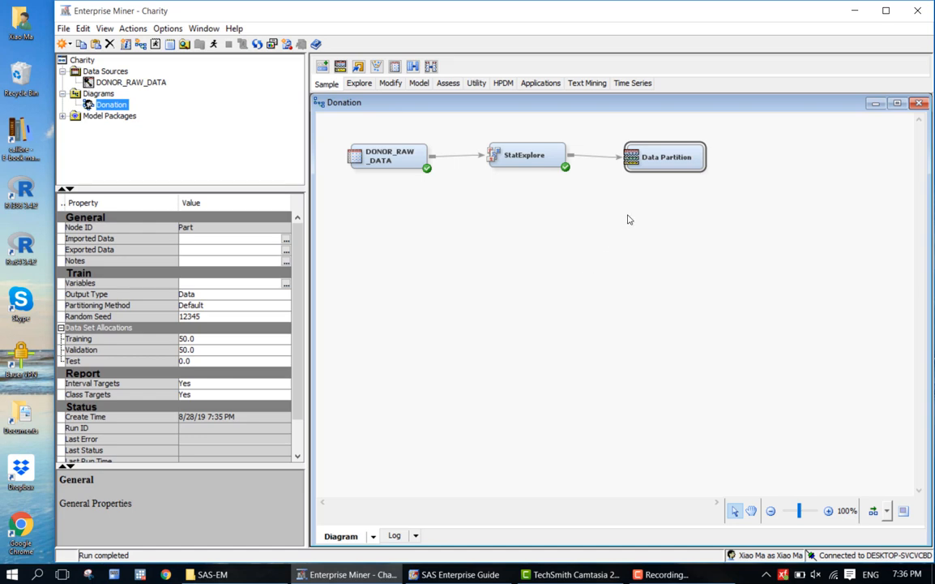
- Run the Data Partition node in the Donation diagram and open its results
right_click(661, 163)
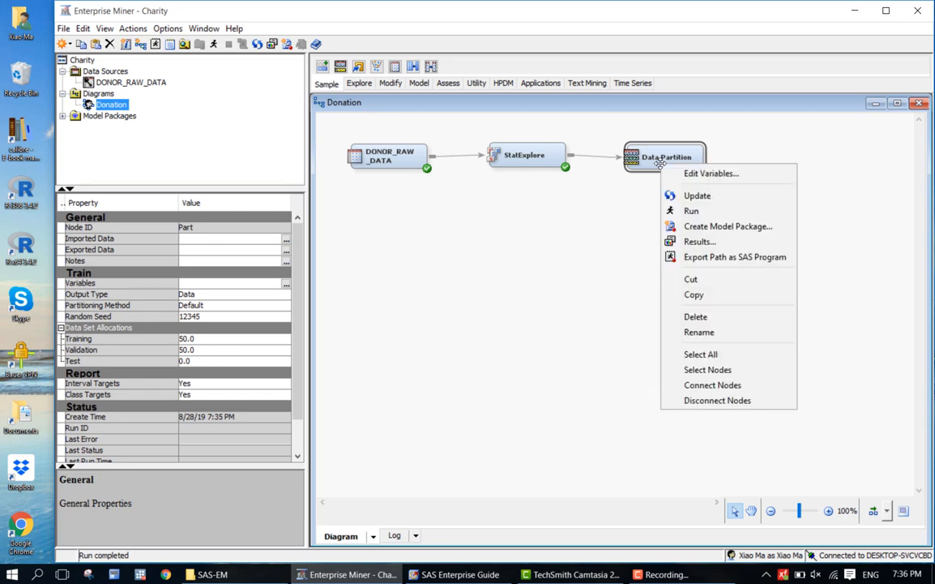
click(670, 212)
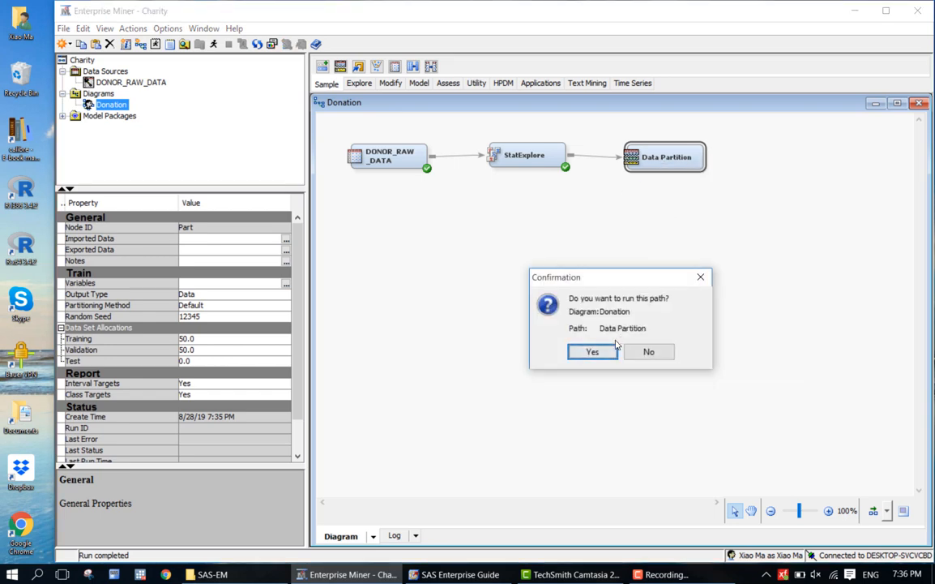
click(592, 351)
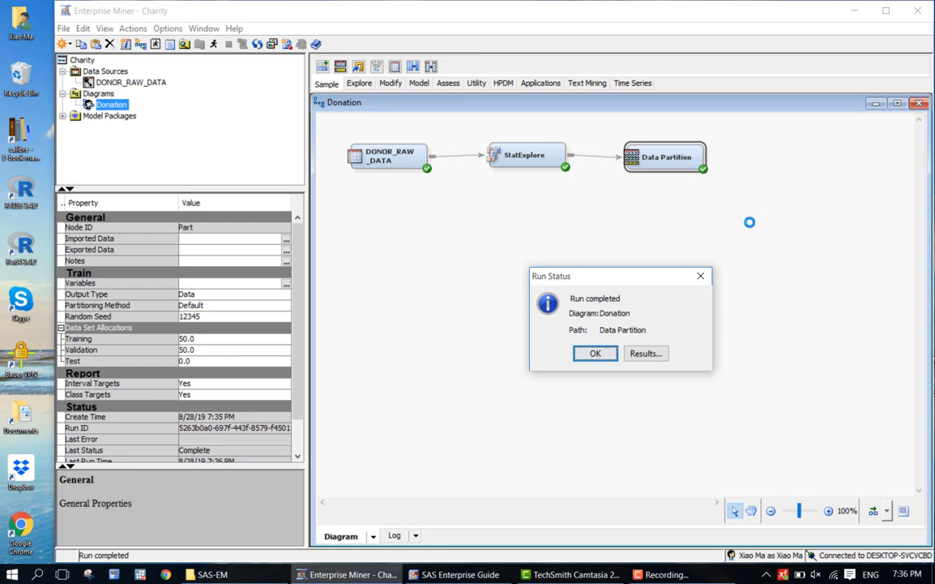
click(647, 356)
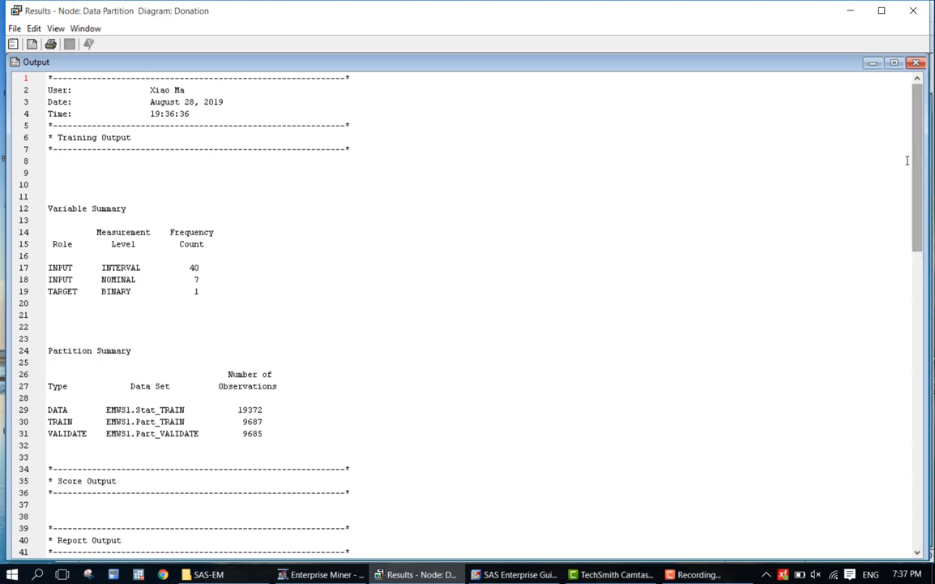
- Examine the partition summary and the TARGET_B class statistics for each data set, and close the Data Partition results
drag(917, 174, 928, 324)
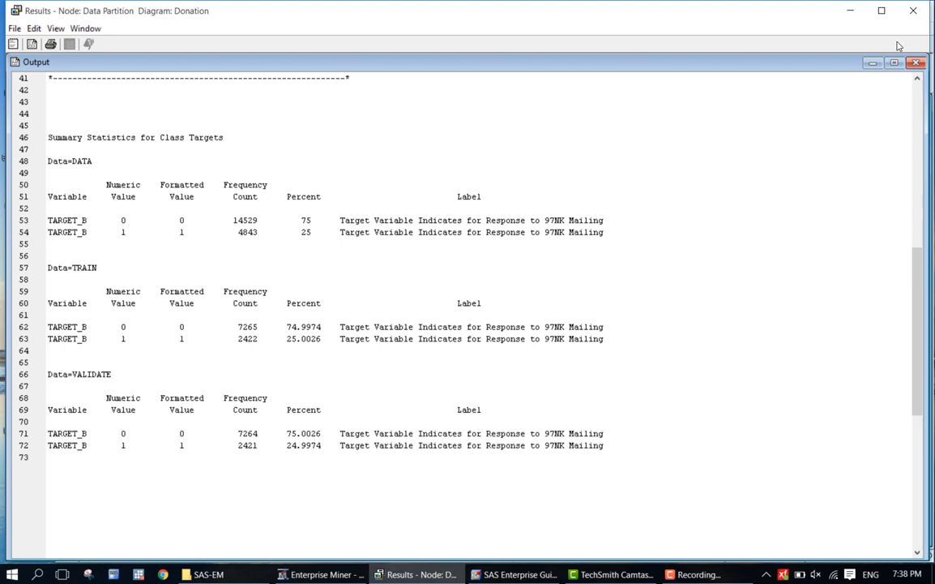
click(914, 63)
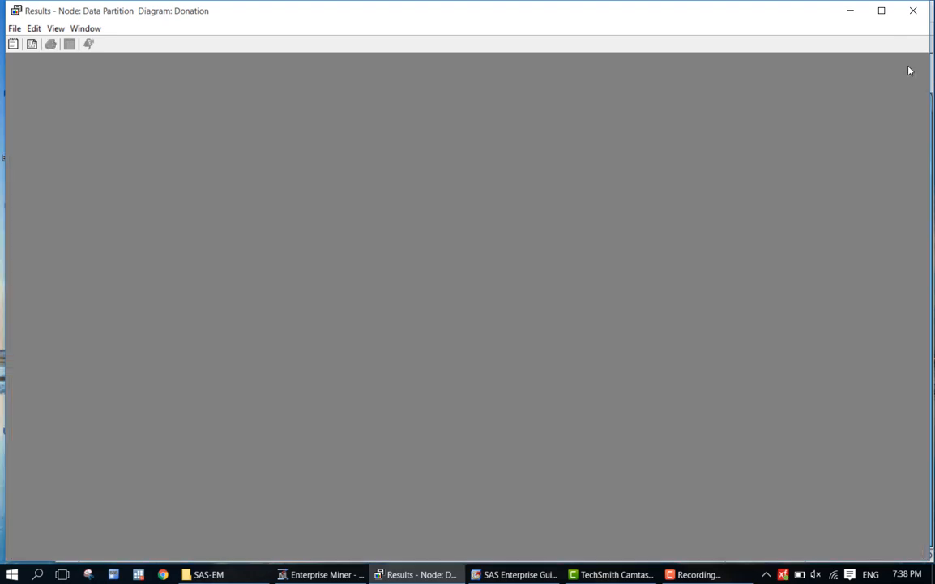
click(914, 10)
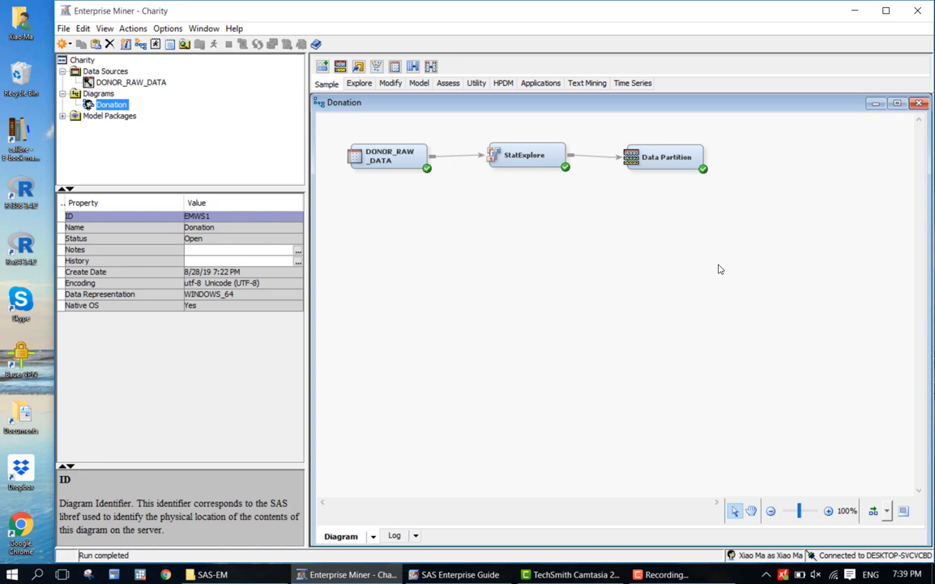
click(666, 575)
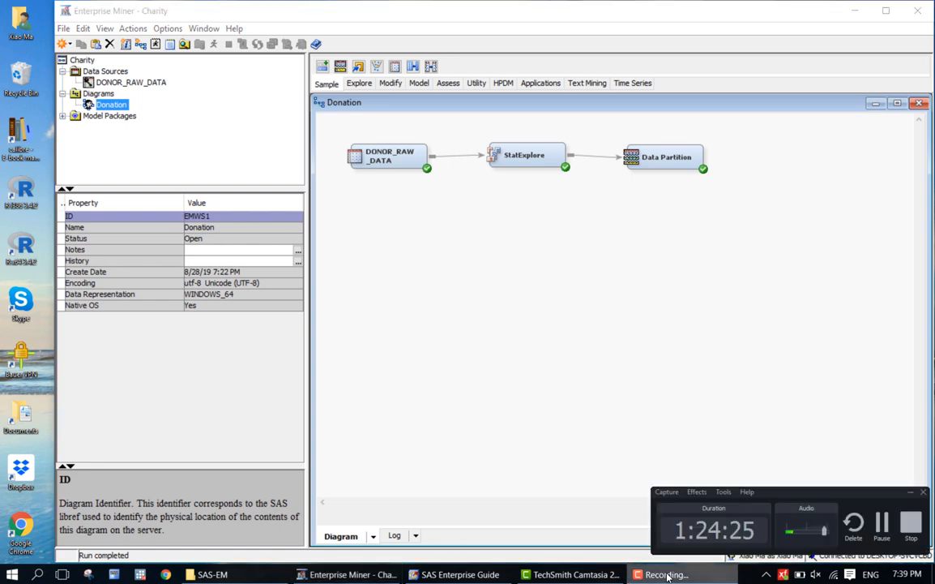
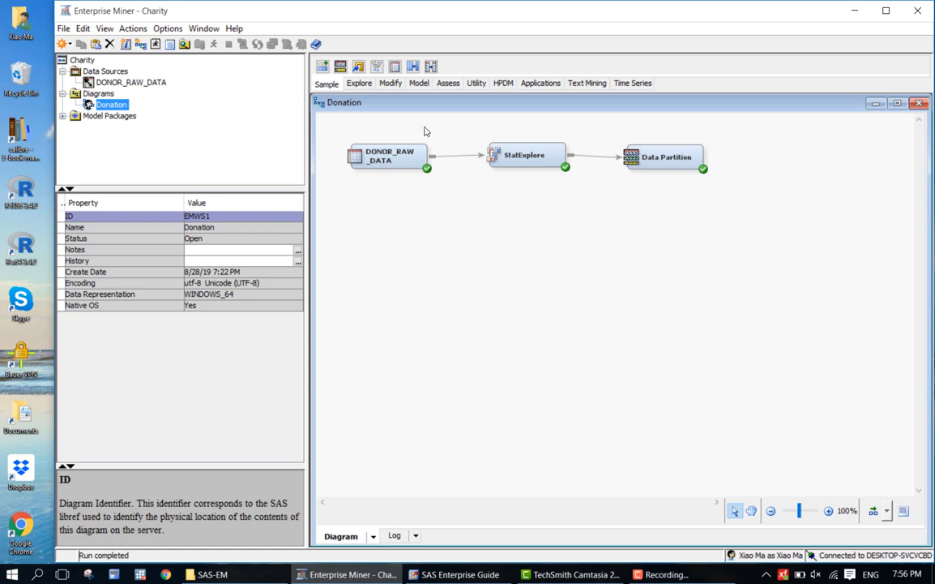
- Add a Replacement node after Data Partition in the Donation diagram and connect Data Partition to it
click(390, 83)
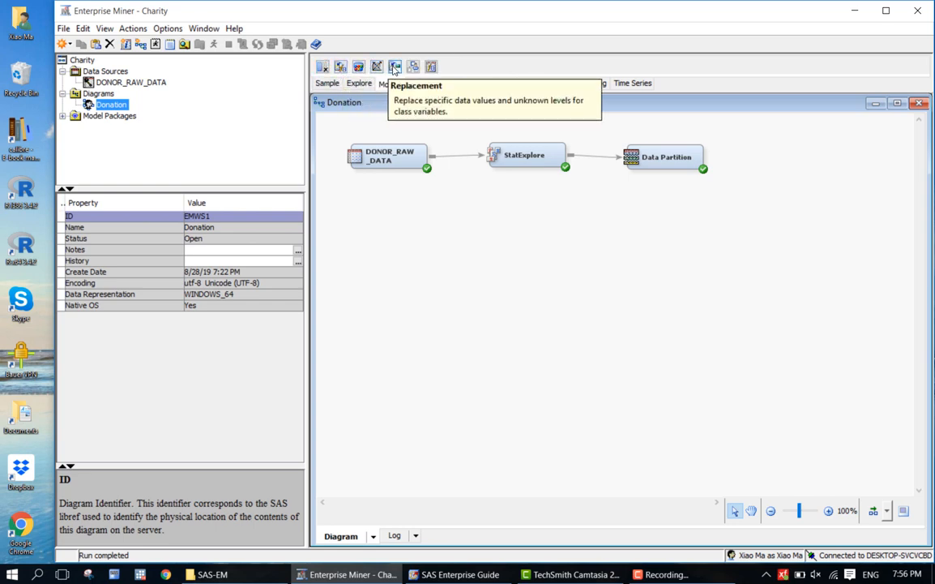
drag(394, 67, 747, 152)
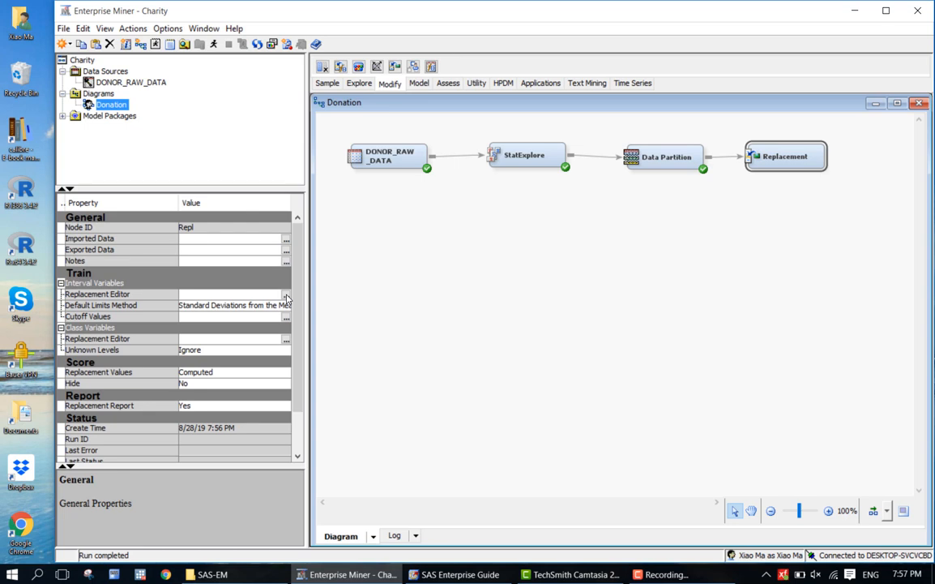
- In the Replacement node's class variables editor, set the replacement value of the SES level "?" to _MISSING_
click(286, 340)
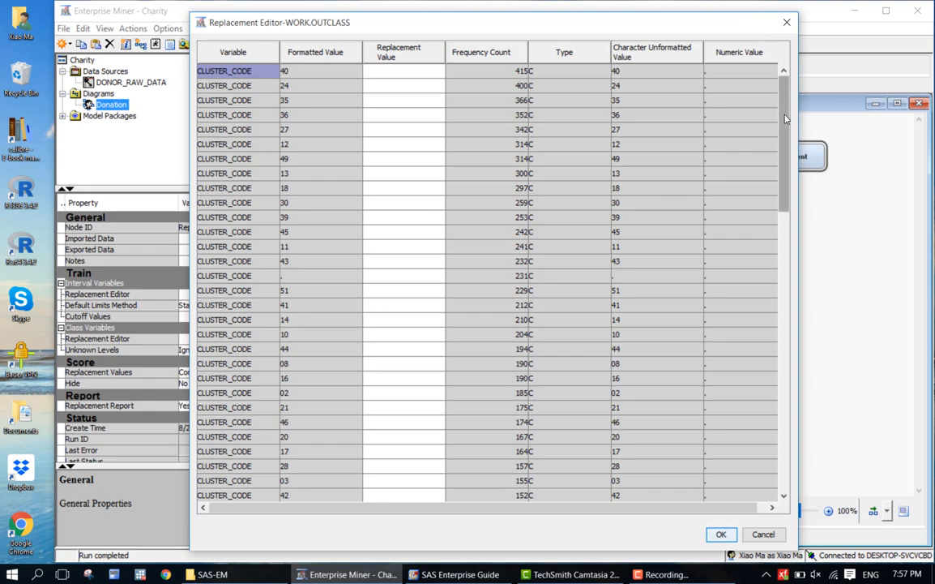
click(256, 148)
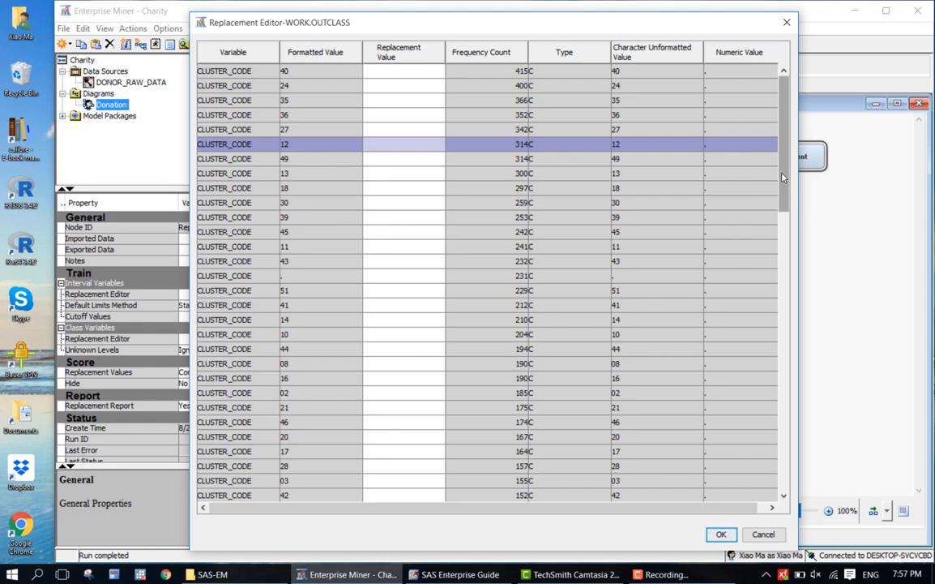
drag(783, 177, 791, 445)
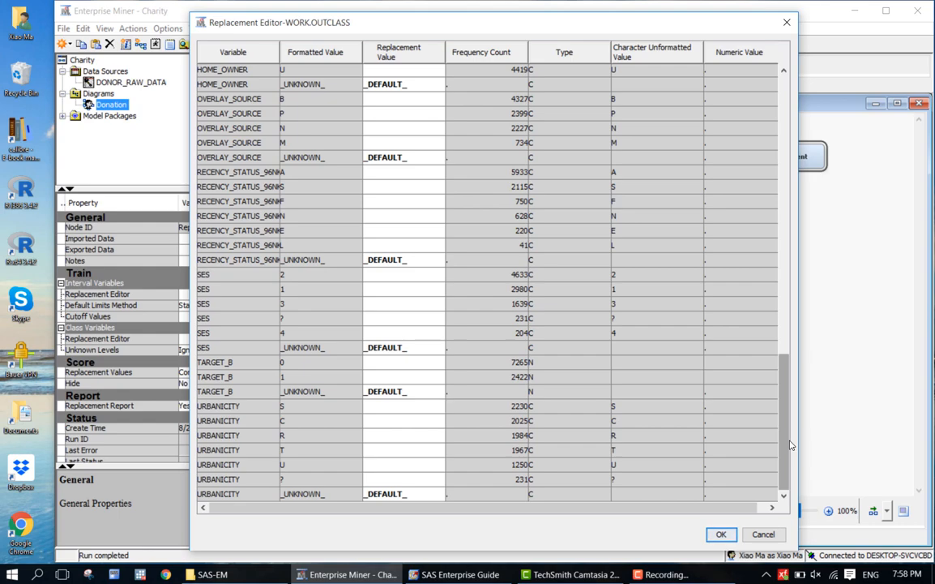
click(289, 321)
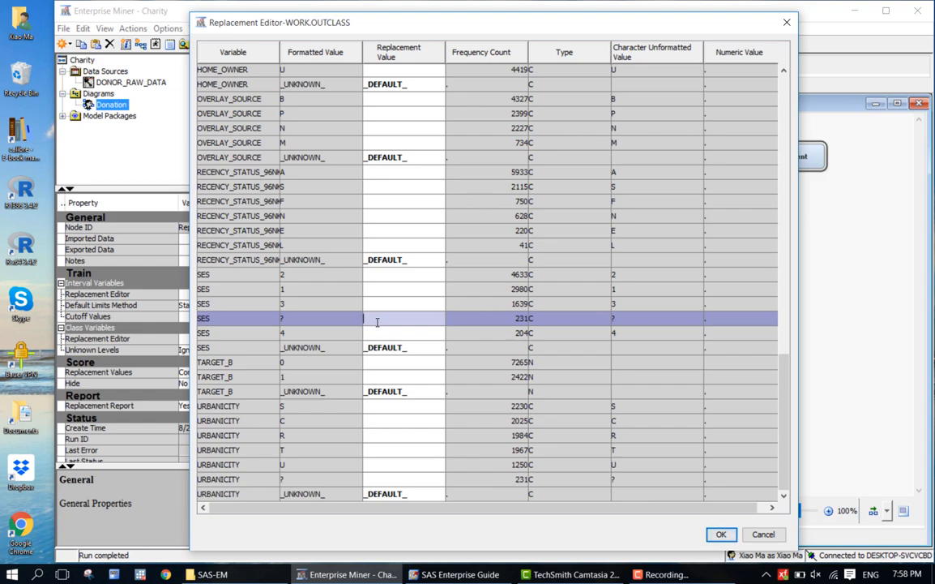
text(_MISSING_)
click(507, 322)
- Set the replacement value of the URBANICITY level "?" to _MISSING_ and accept the class replacement edits
click(314, 479)
click(383, 476)
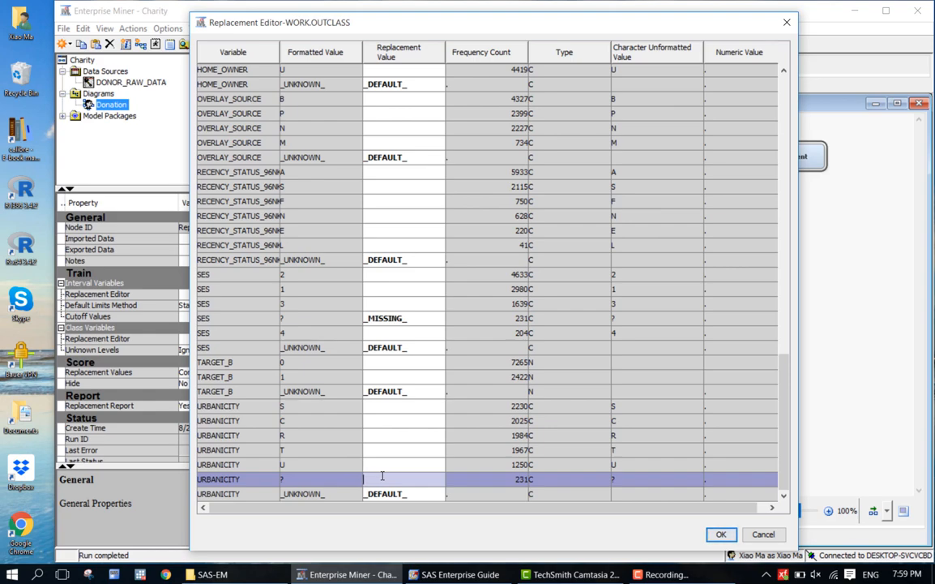
text(_MISSING_)
click(498, 487)
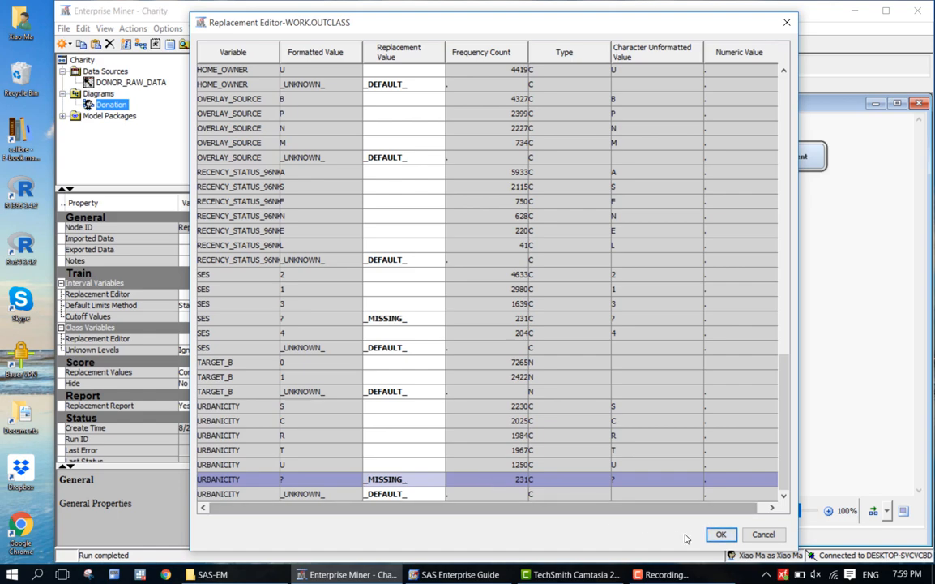
click(722, 534)
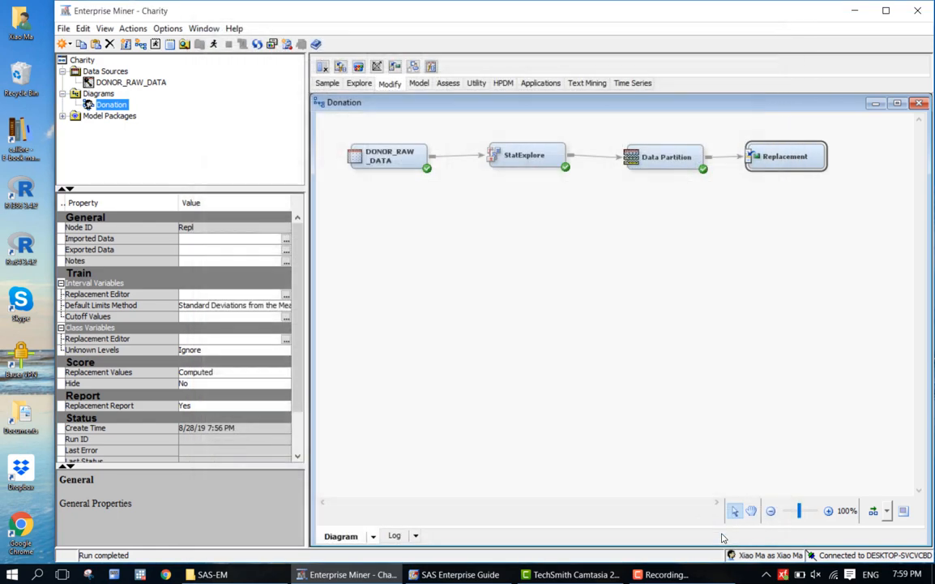
- Run the Replacement node in the Donation diagram and open its results
right_click(796, 165)
click(818, 188)
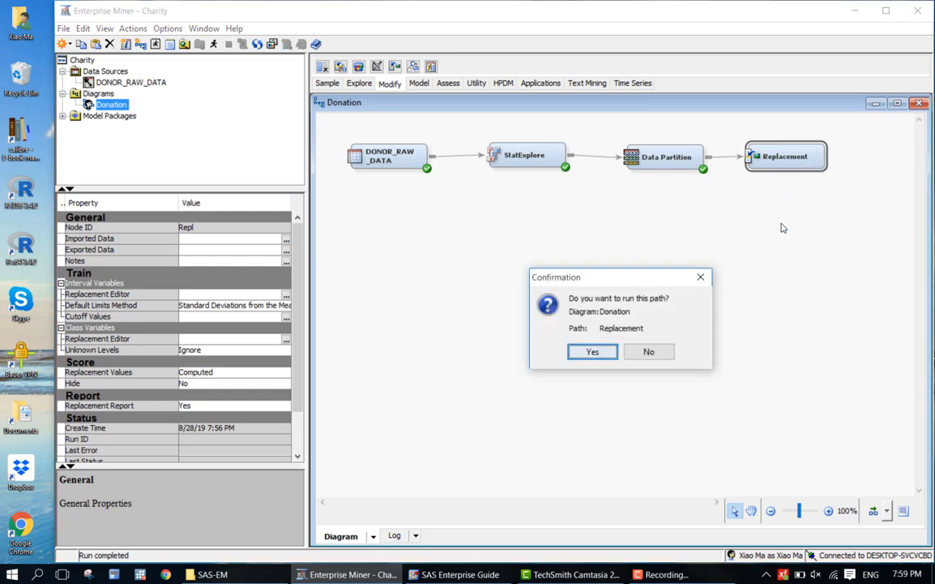
click(593, 352)
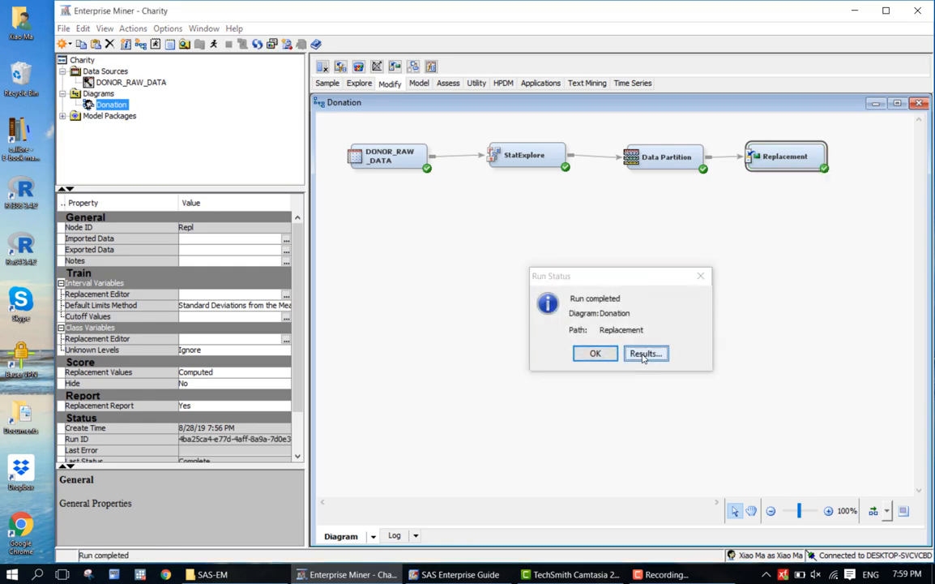
click(642, 354)
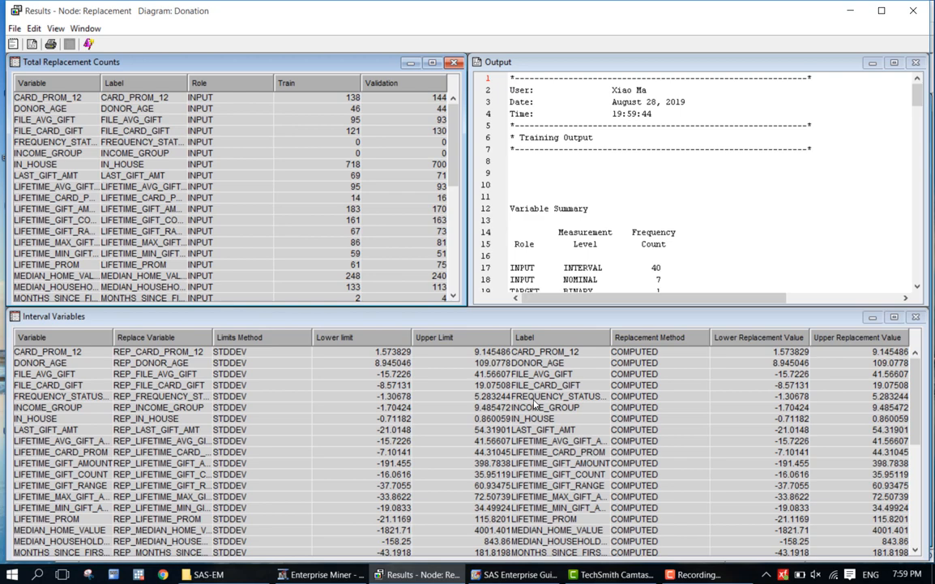
- Examine the limits and replacement values for interval variables in the full output listing, and close the Replacement results
click(894, 62)
scroll(411, 369, down, 10)
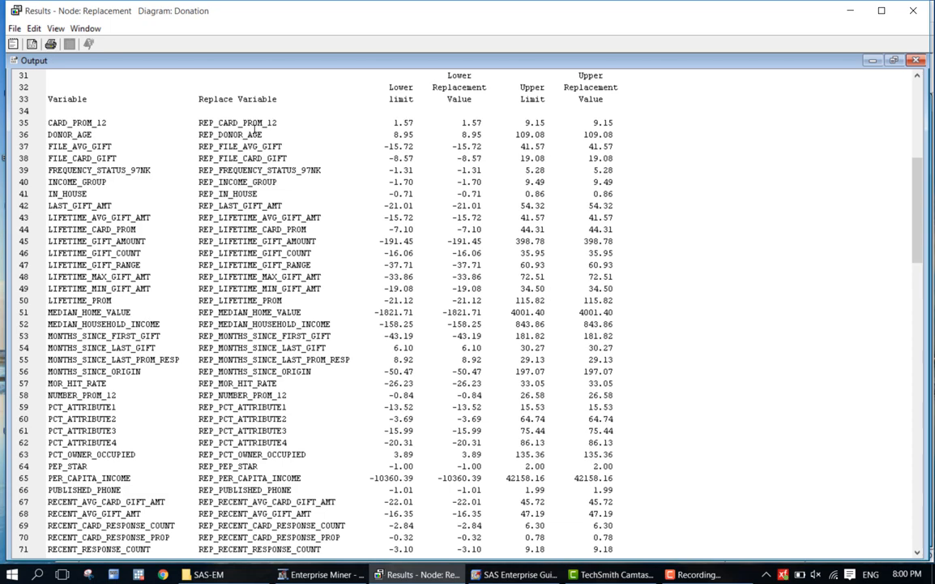
click(913, 12)
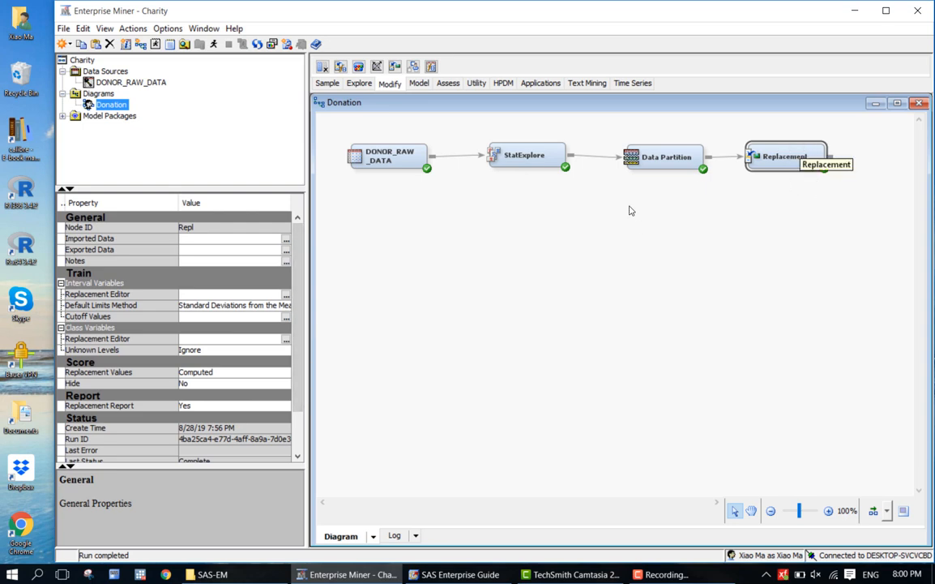
- Try None as the Replacement node's Default Limits Method for interval variables and restore Standard Deviations from the Mean
mouse_move(298, 322)
mouse_down()
mouse_move(301, 358)
mouse_move(301, 326)
mouse_up()
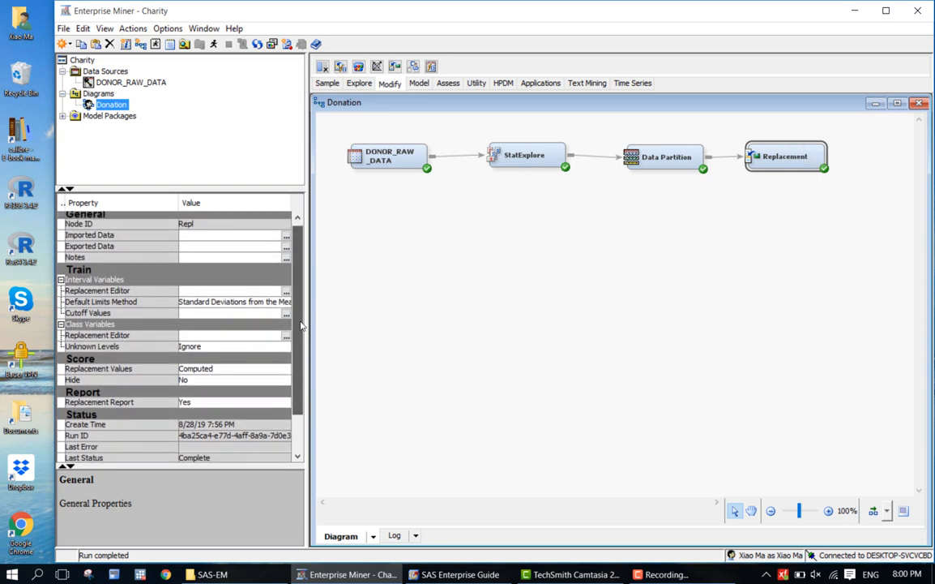
click(185, 303)
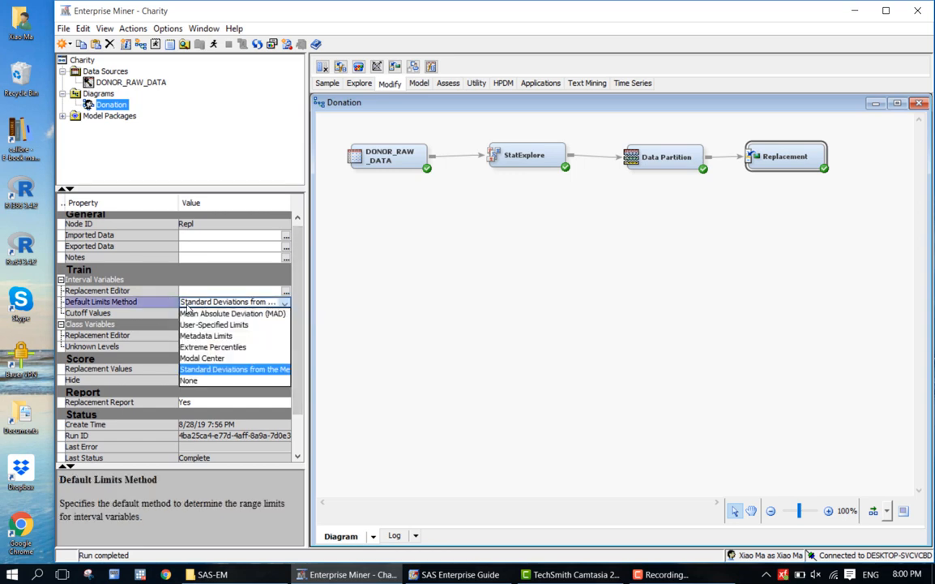
click(227, 380)
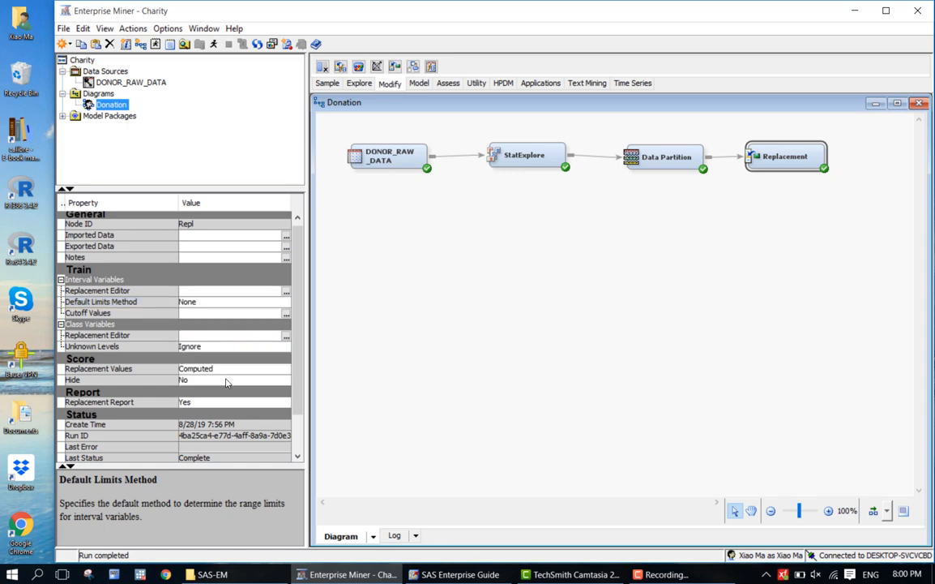
click(220, 303)
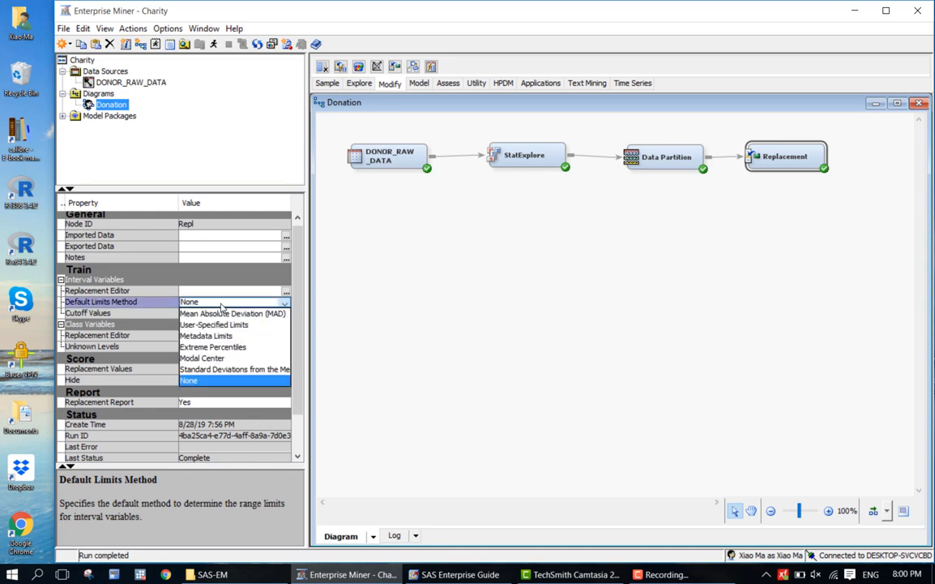
click(228, 371)
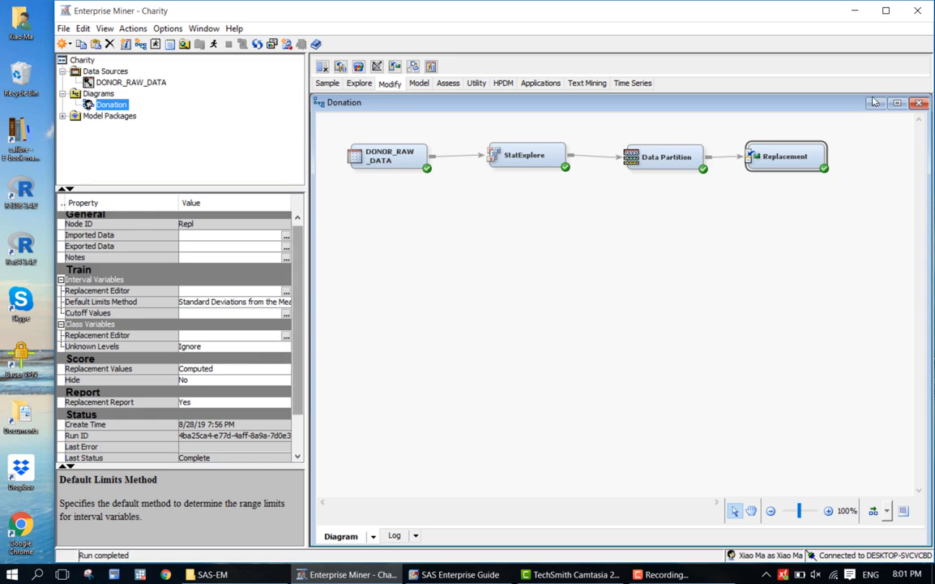
- Rerun the Replacement node with the standard deviation limits and reopen its results
right_click(803, 149)
click(811, 175)
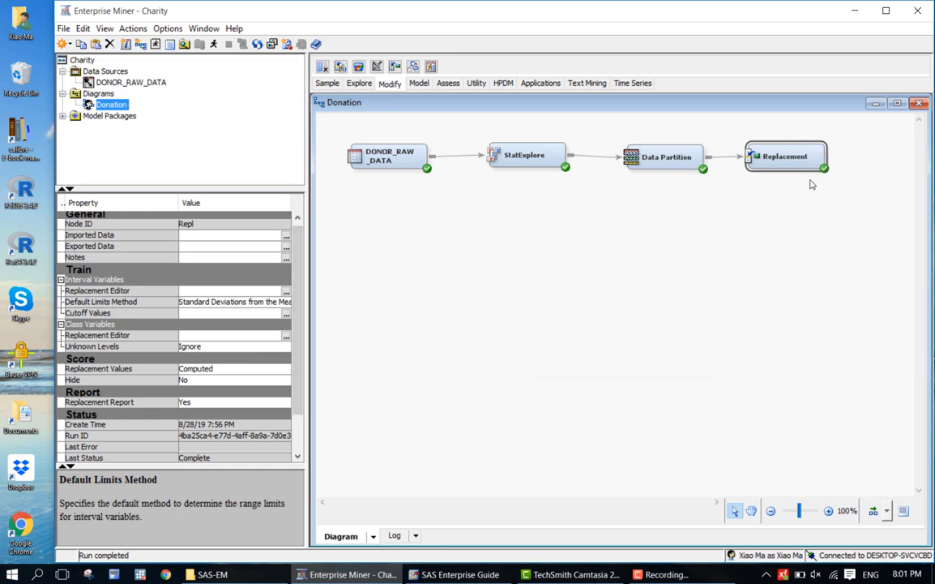
click(594, 351)
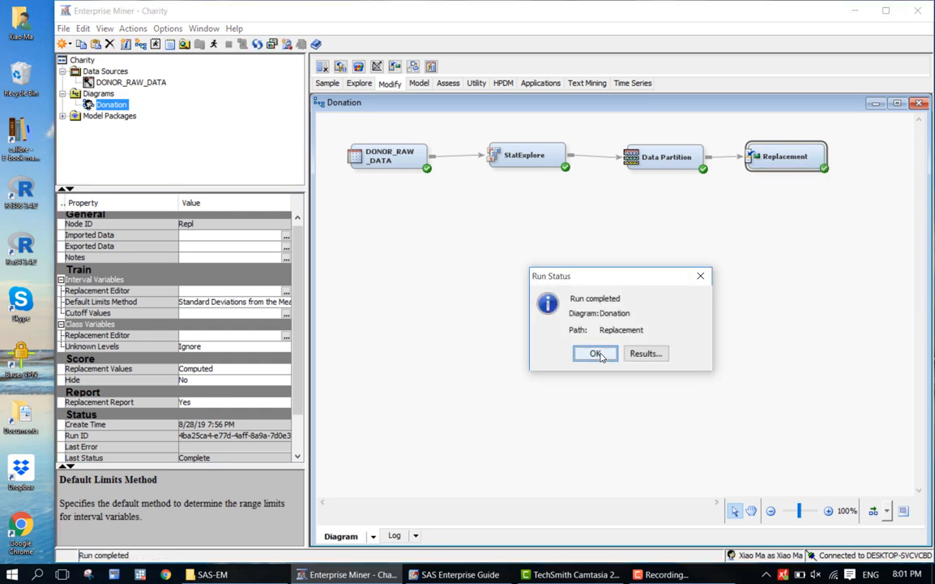
click(596, 353)
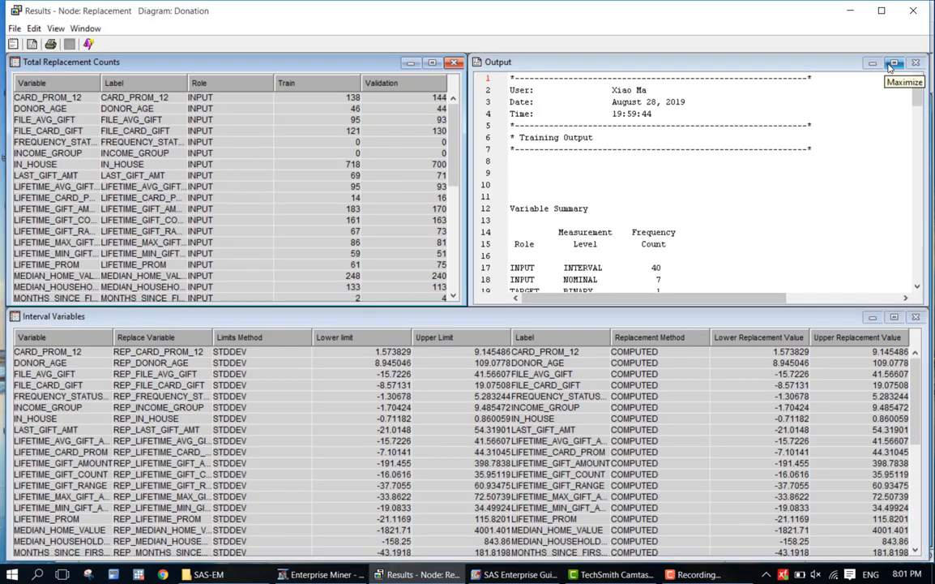
- Examine the interval limits, the class variable replacement values and the replacement counts in the output listing, and close the results
click(894, 62)
scroll(648, 346, down, 1)
scroll(677, 344, down, 6)
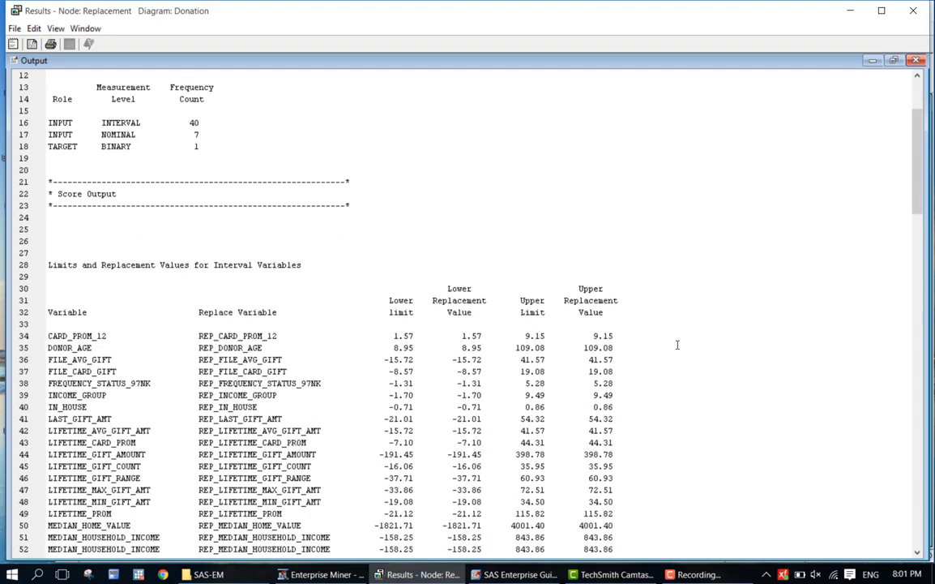
scroll(669, 388, down, 2)
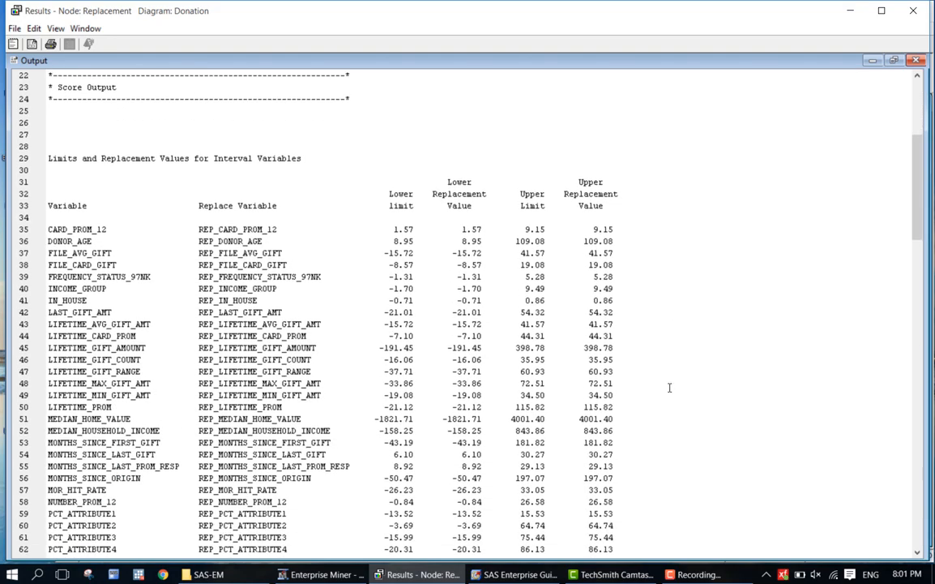
scroll(670, 387, down, 1)
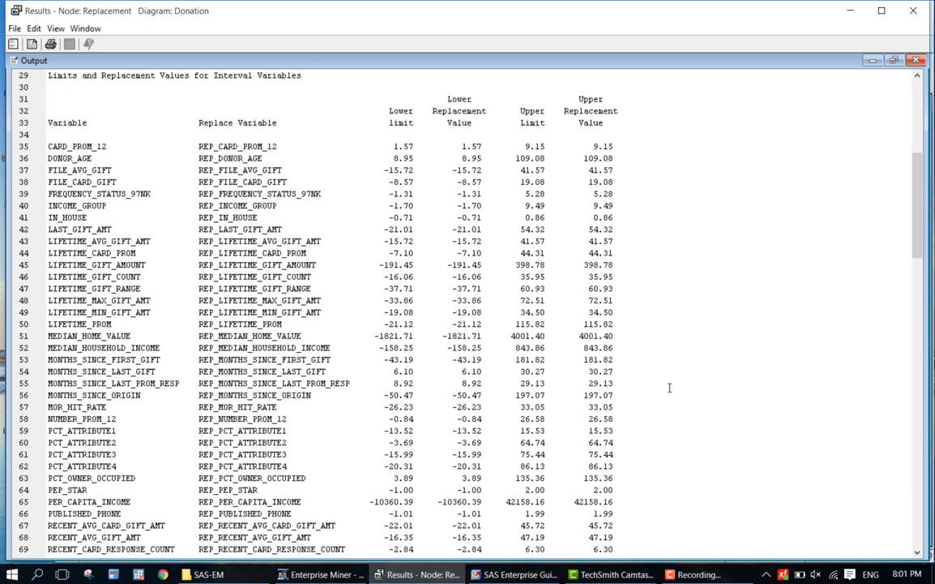
scroll(670, 387, down, 10)
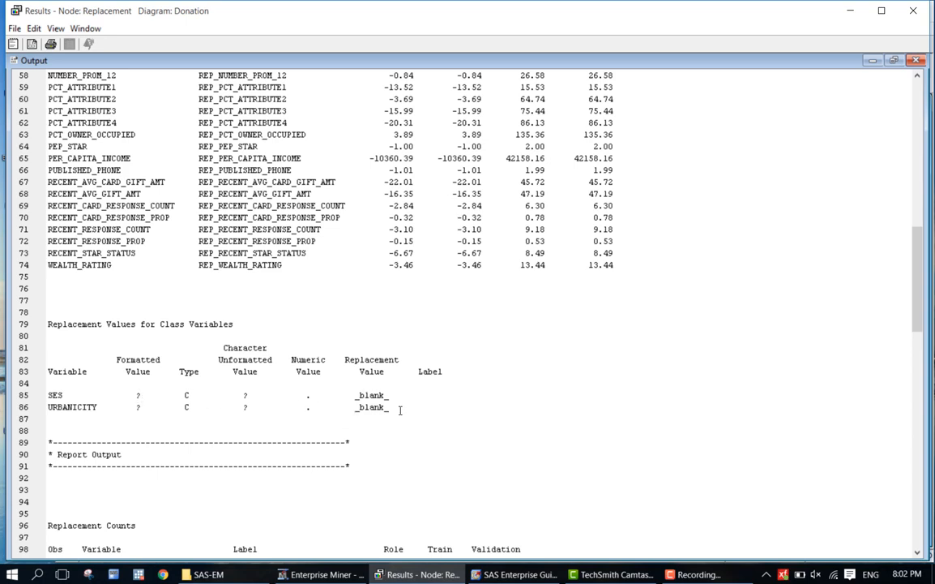
scroll(400, 409, down, 6)
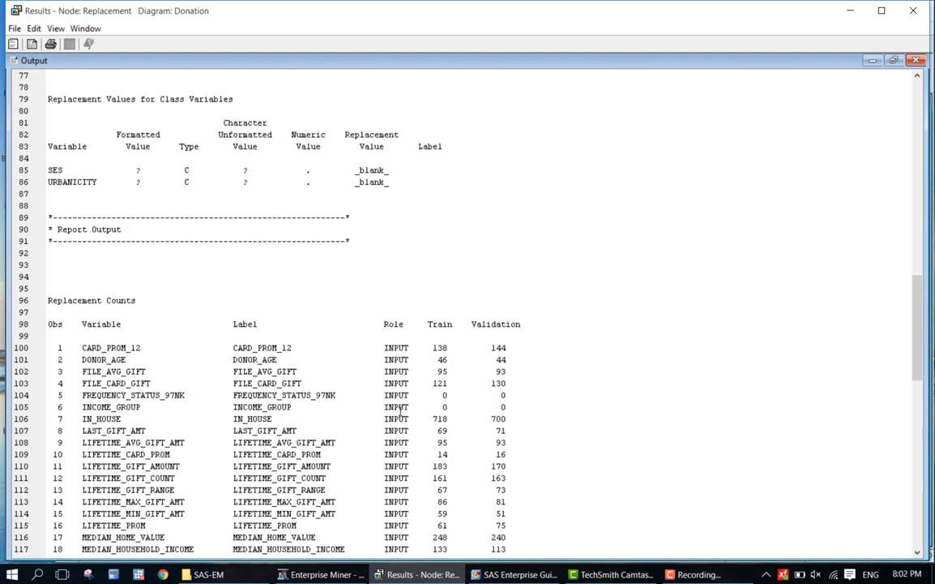
scroll(400, 412, down, 4)
scroll(400, 414, up, 16)
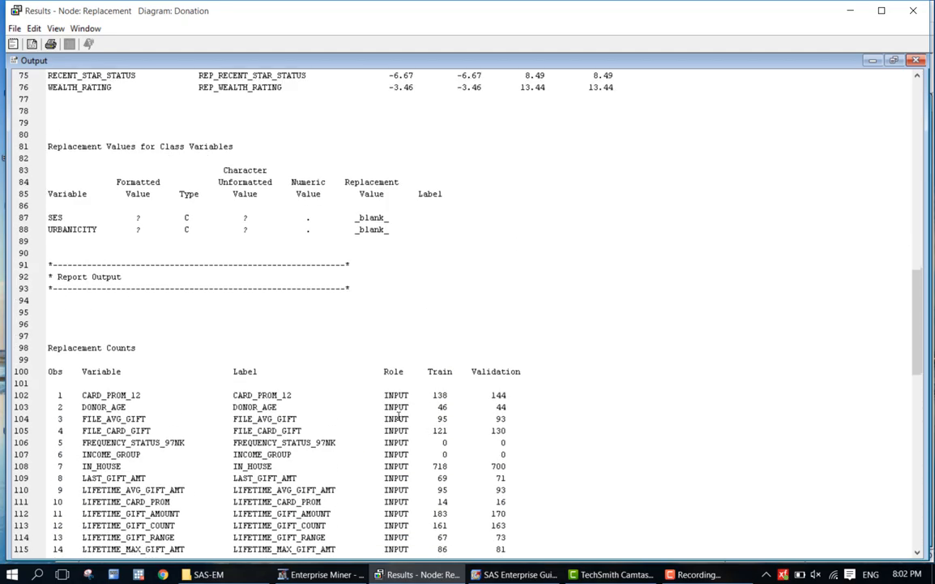
scroll(397, 422, down, 3)
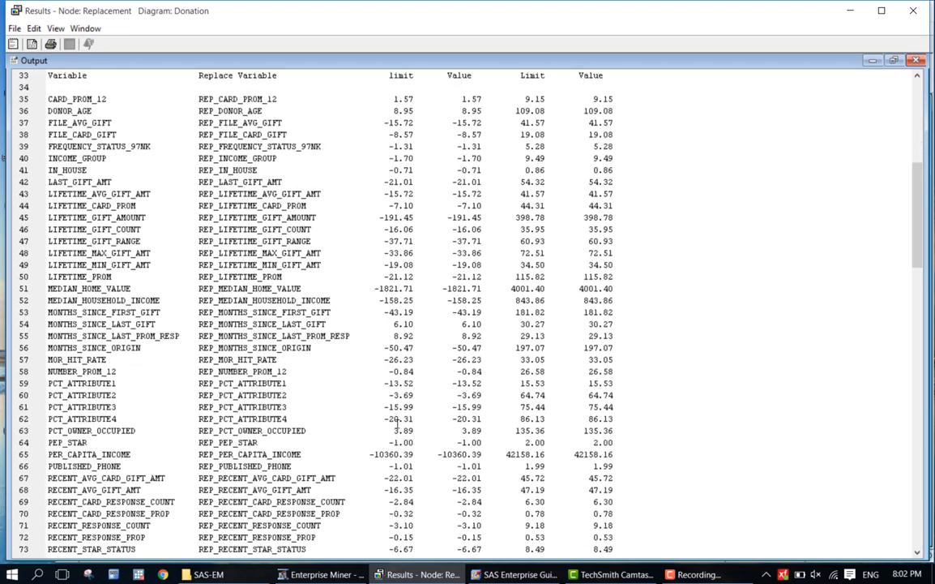
scroll(397, 423, up, 1)
scroll(397, 423, down, 20)
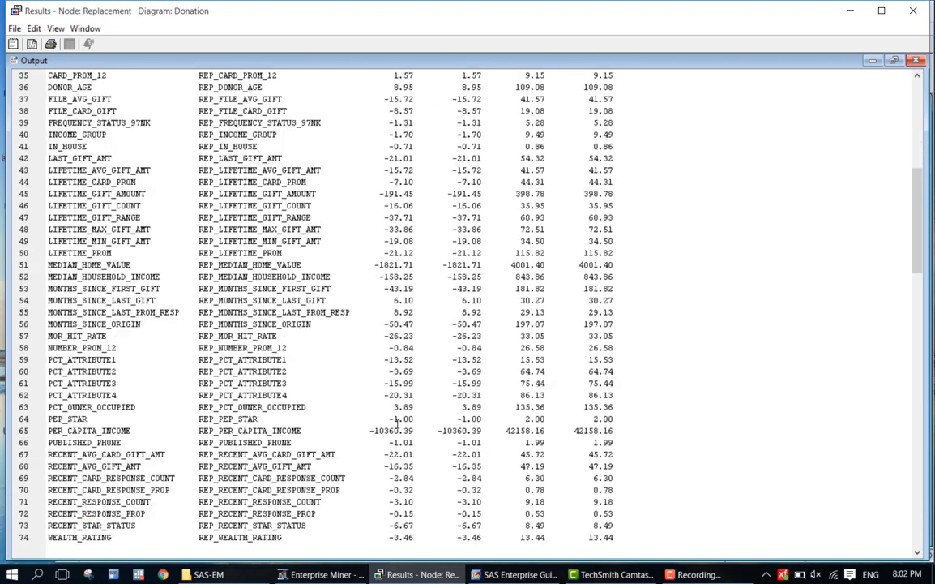
scroll(397, 422, down, 11)
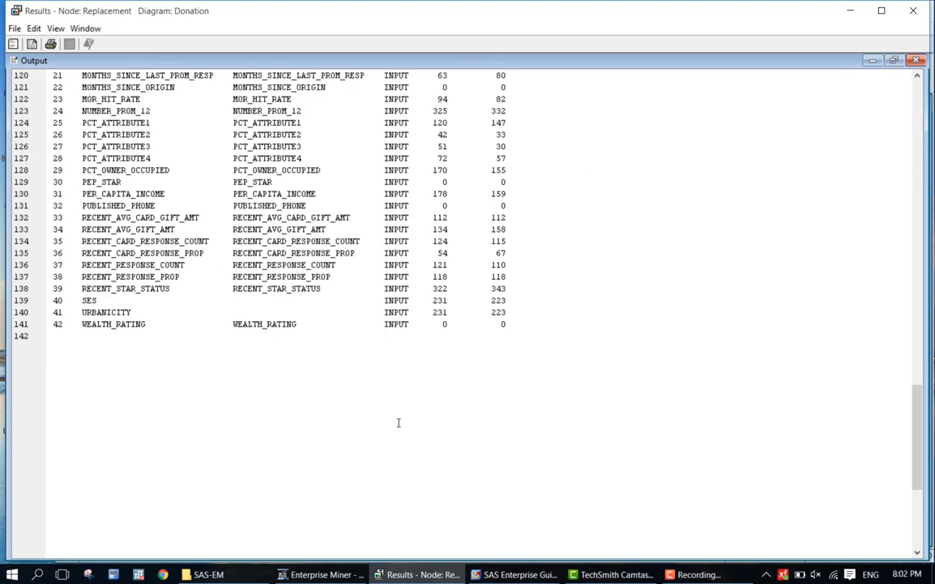
scroll(399, 423, up, 13)
scroll(407, 460, up, 20)
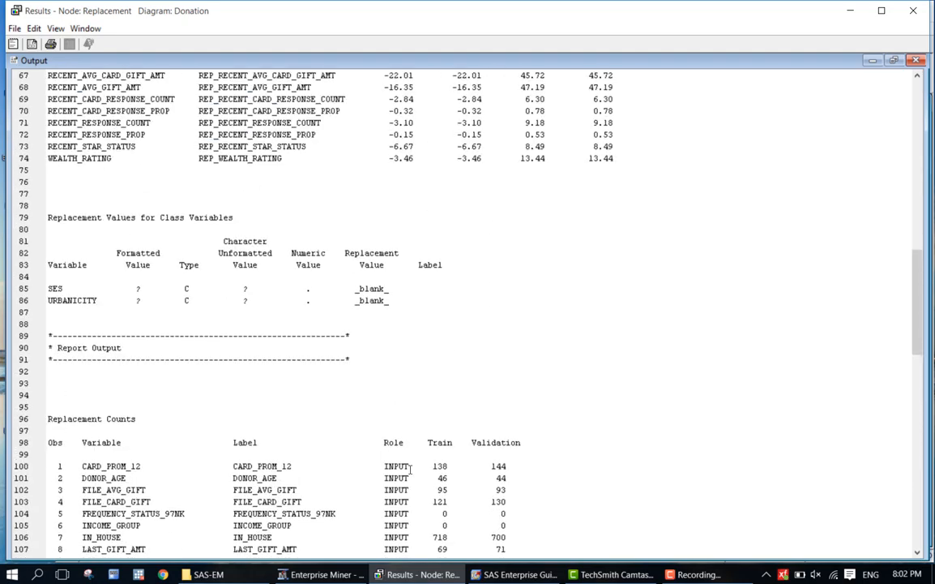
click(915, 13)
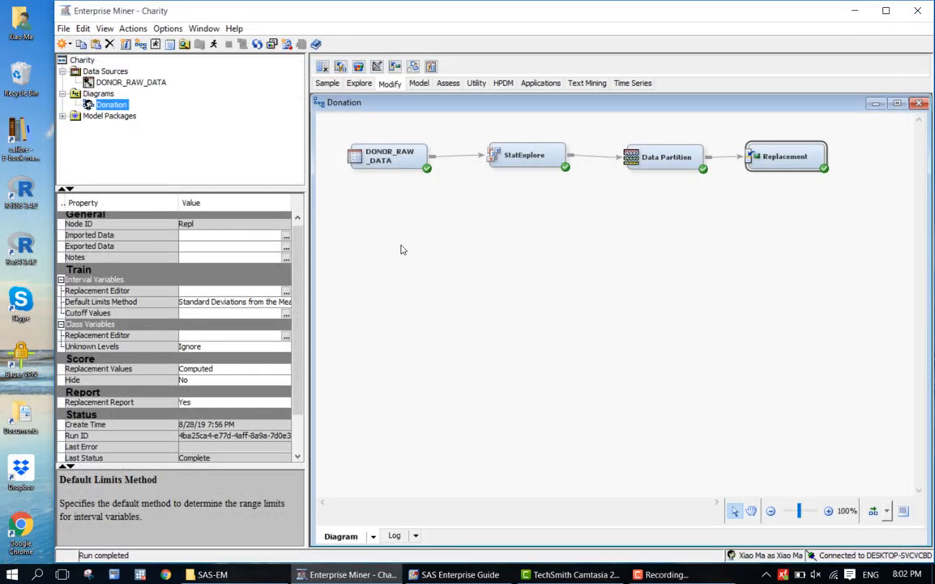
- Set the Replacement node's Default Limits Method for interval variables to None and run the node again
click(248, 305)
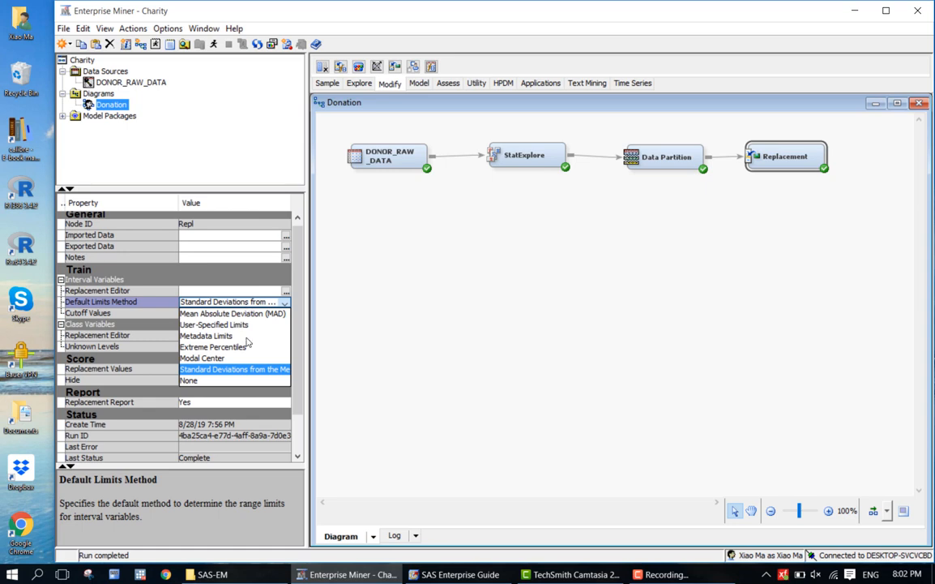
click(231, 380)
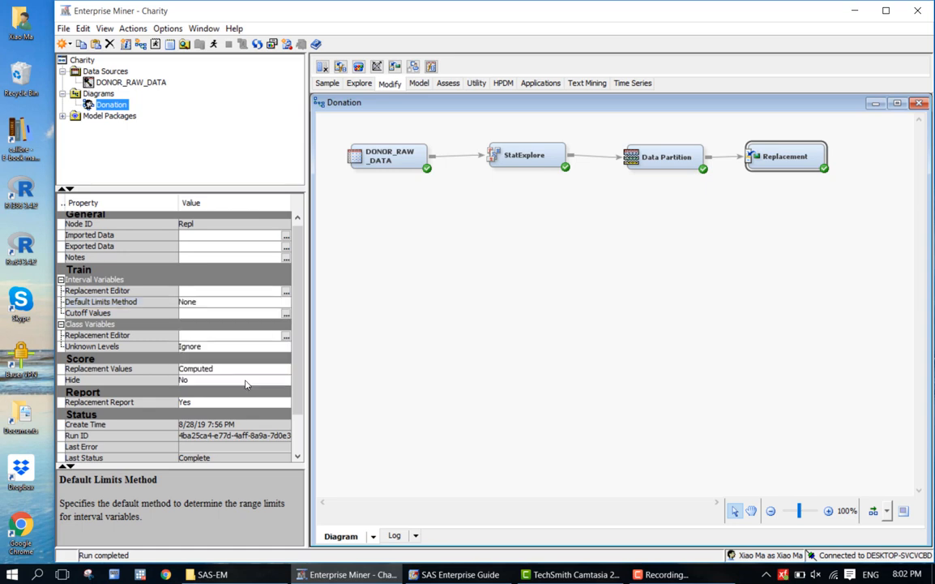
right_click(783, 157)
click(803, 184)
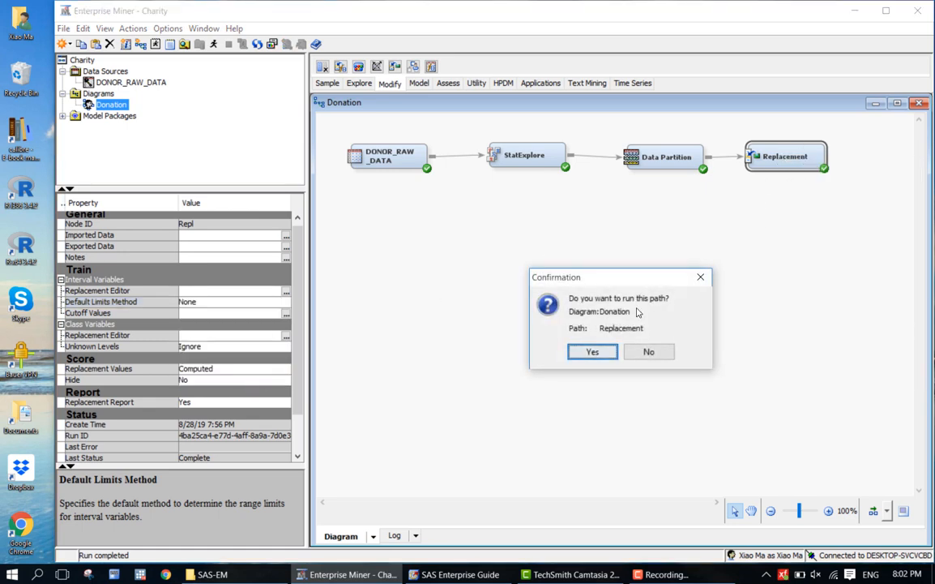
click(592, 351)
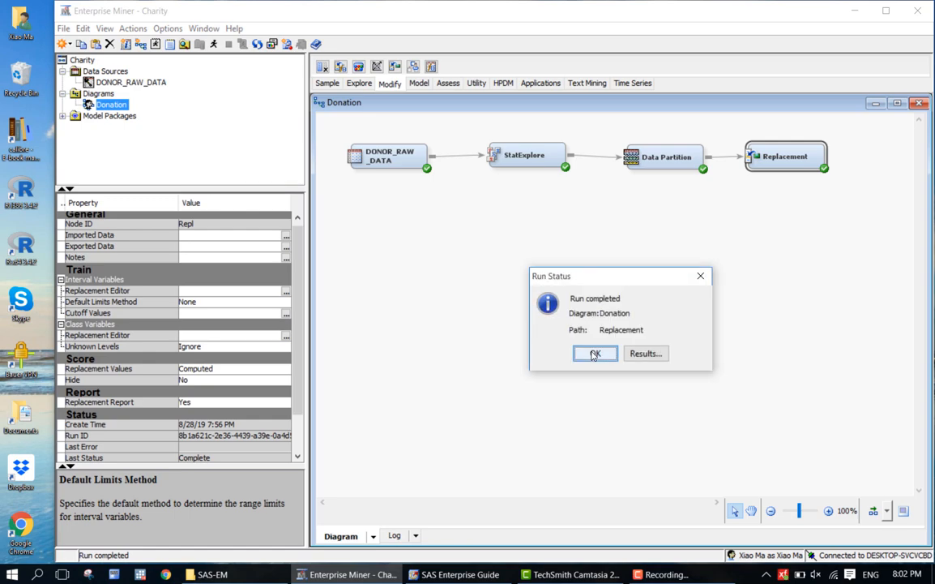
- Open the Replacement node's results, examine the class variable replacement values and total replacement counts, and close the results
click(645, 354)
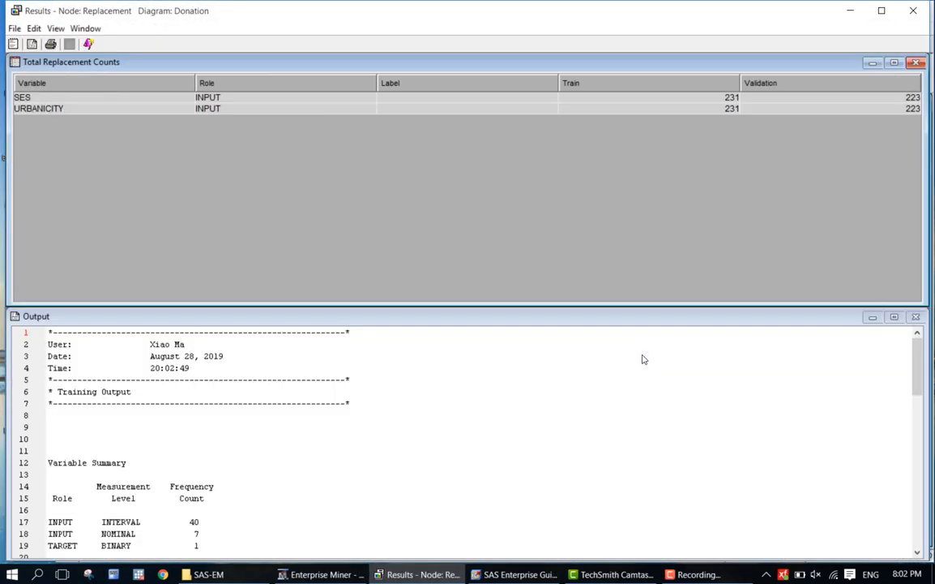
click(894, 316)
scroll(511, 394, down, 5)
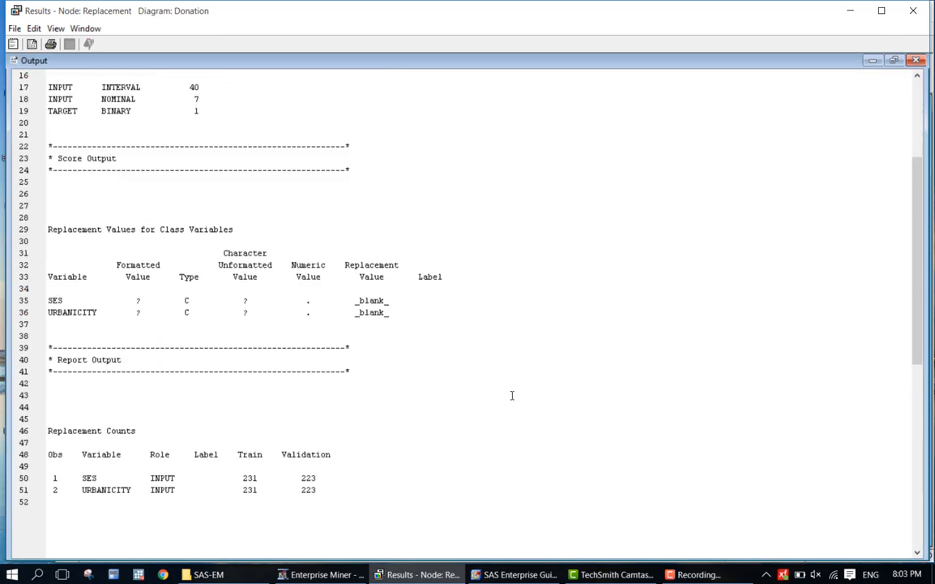
click(916, 61)
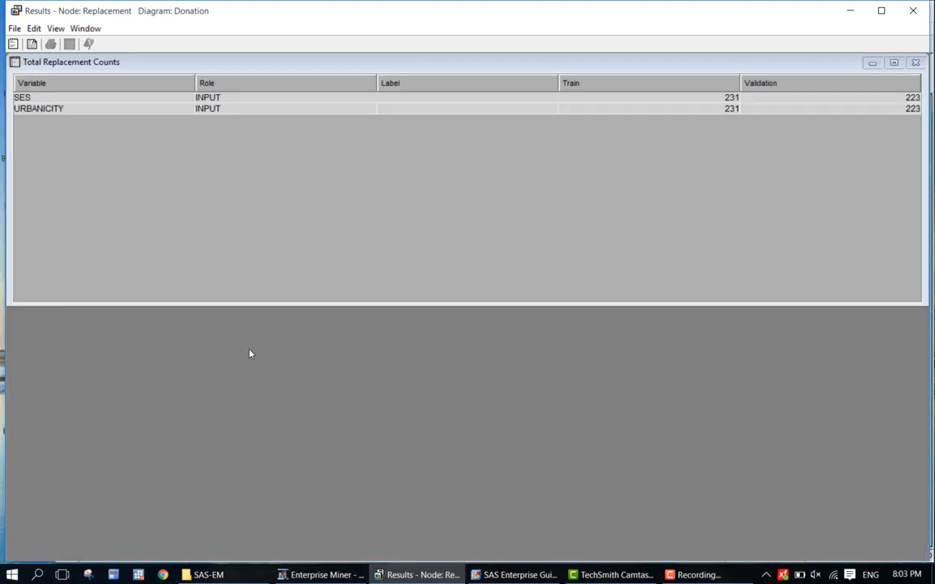
double_click(730, 112)
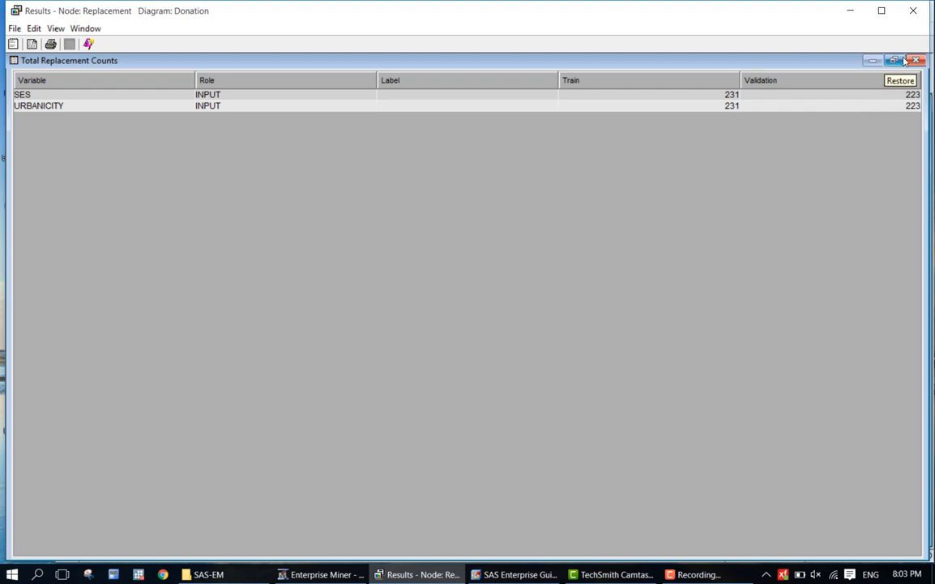
click(913, 11)
- Open the Replacement node's exported data and browse the TRAIN table EMWS1.Repl_TRAIN
click(750, 154)
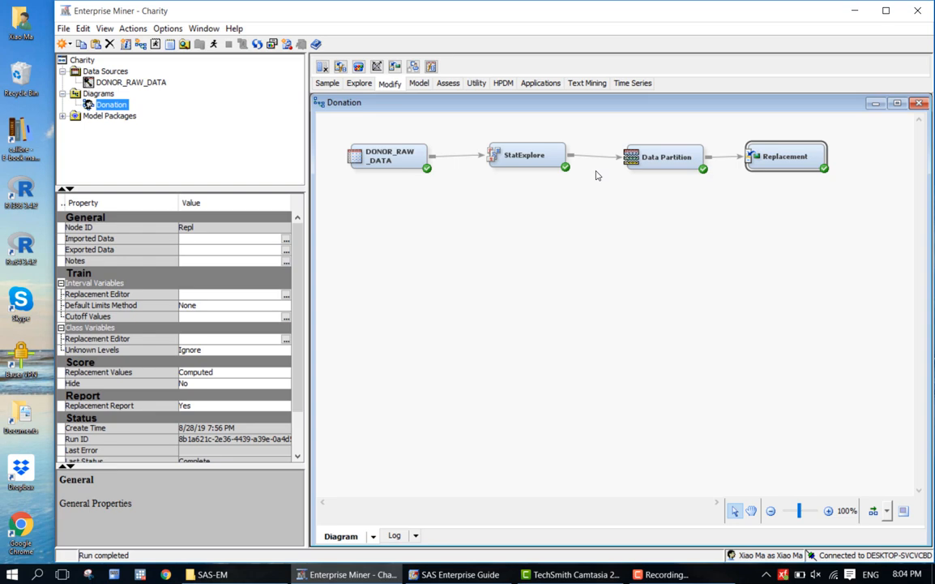
click(648, 215)
click(770, 155)
click(286, 253)
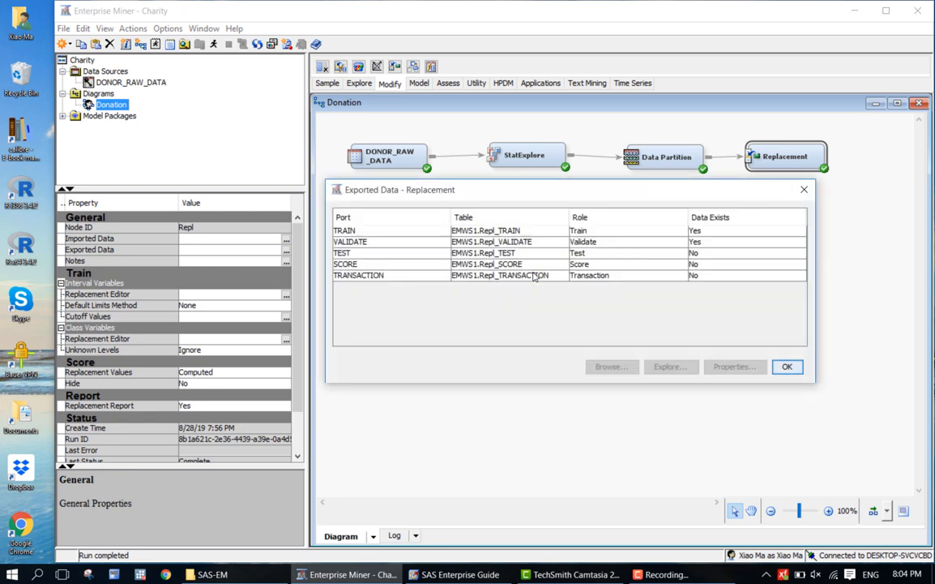
click(714, 244)
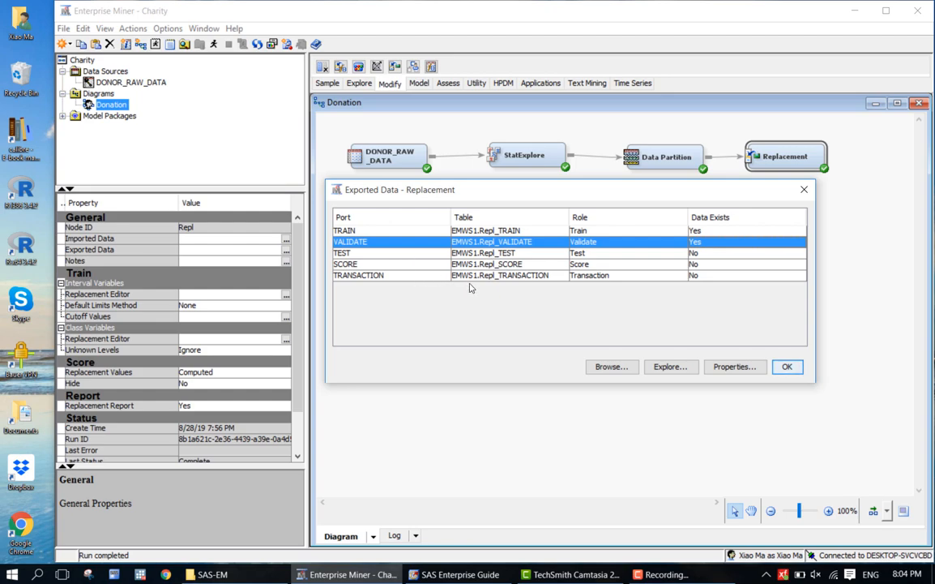
click(614, 232)
click(621, 242)
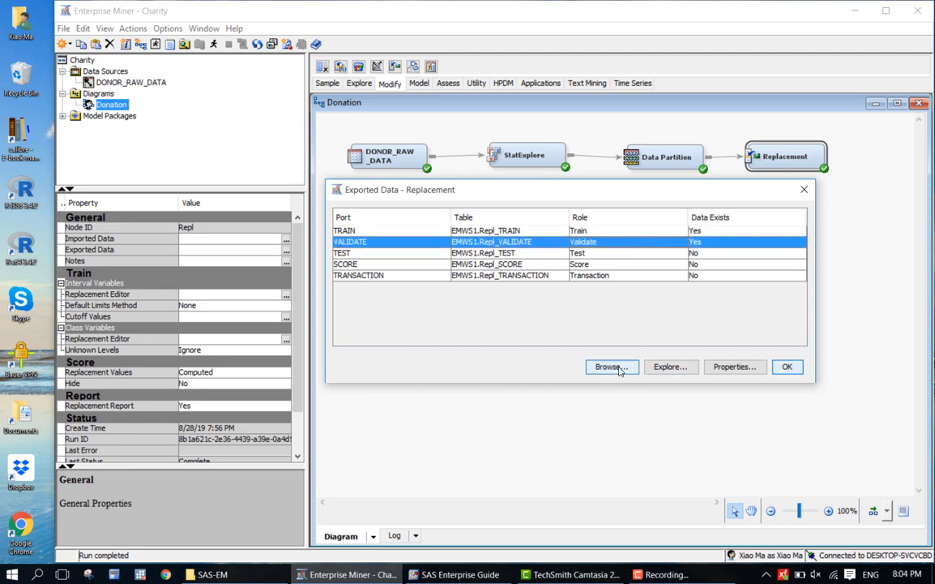
click(620, 232)
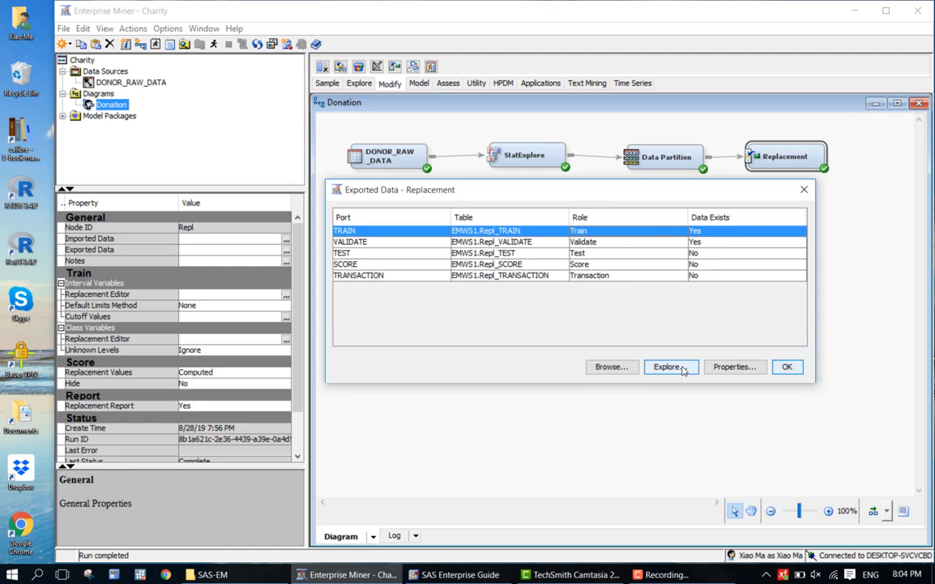
click(614, 368)
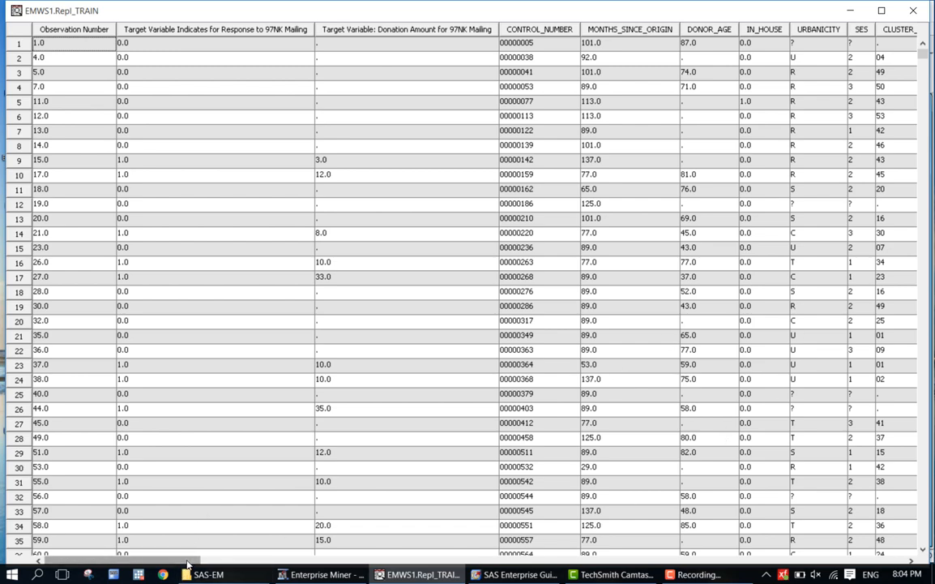
- Sort the training table by Replacement: SES, compare the Replacement: SES and Replacement: URBANICITY columns across the rows, and close the exported data
drag(162, 559, 777, 562)
click(776, 561)
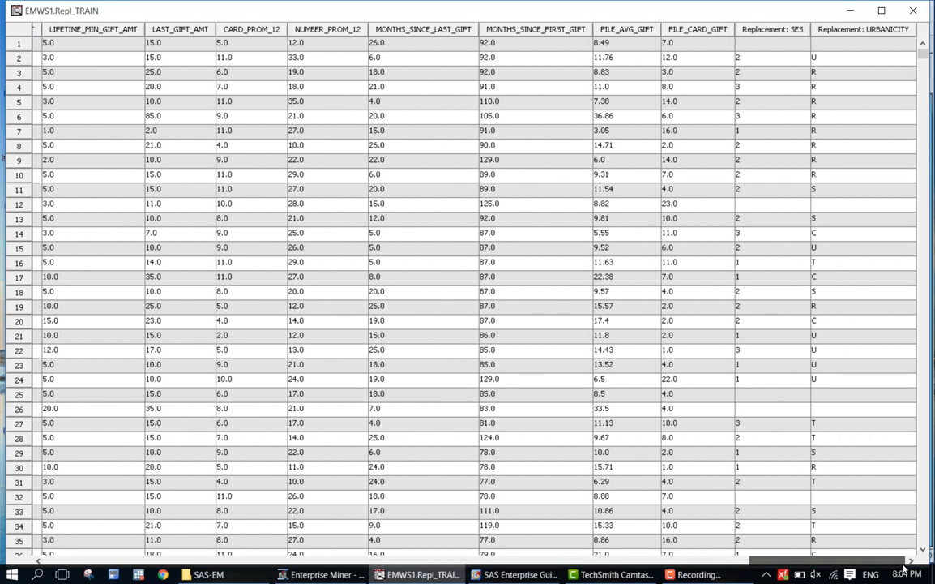
click(762, 31)
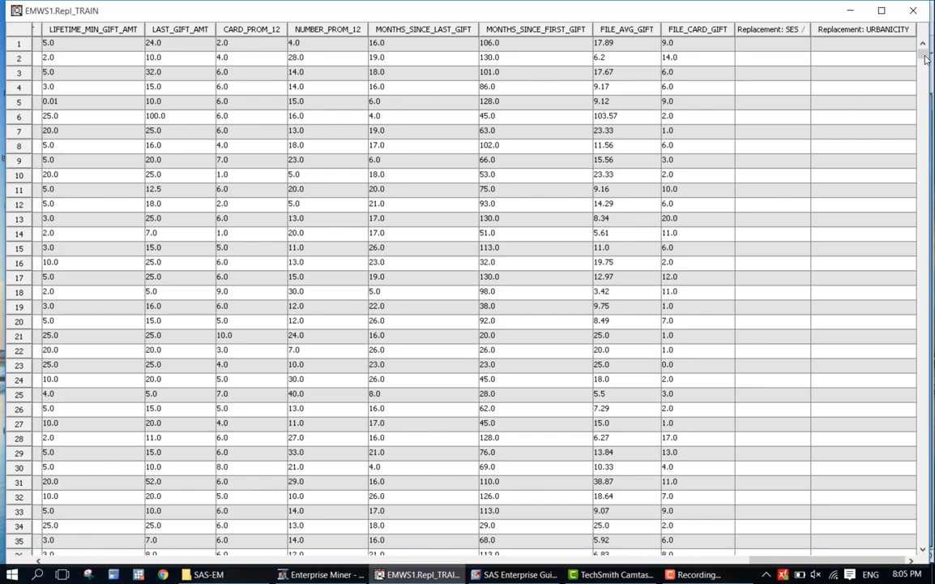
drag(922, 55, 922, 99)
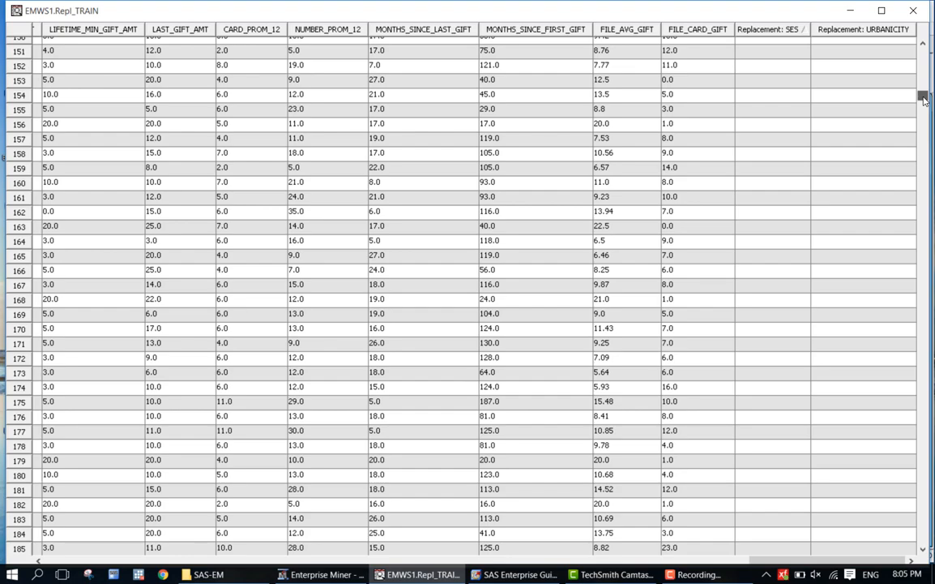
drag(925, 98, 923, 215)
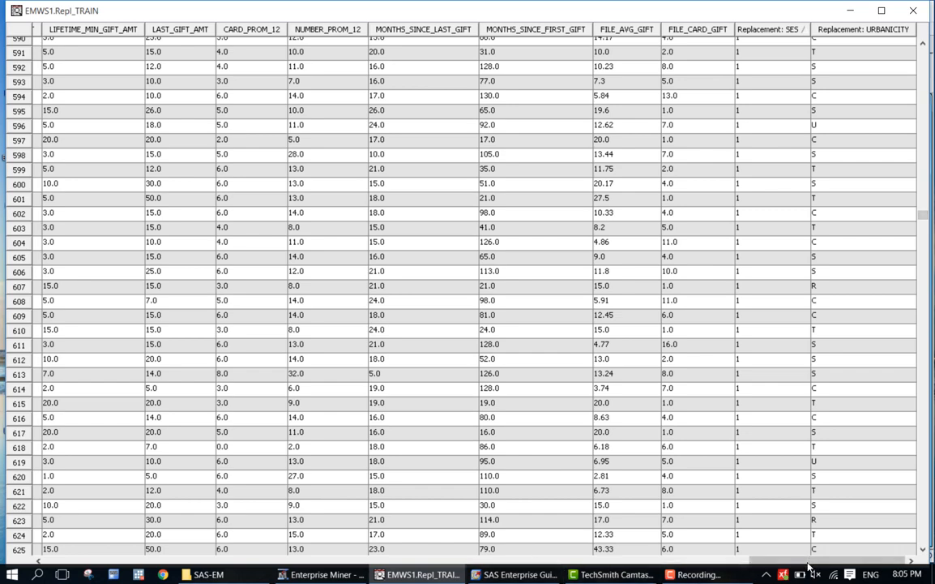
drag(808, 563, 812, 565)
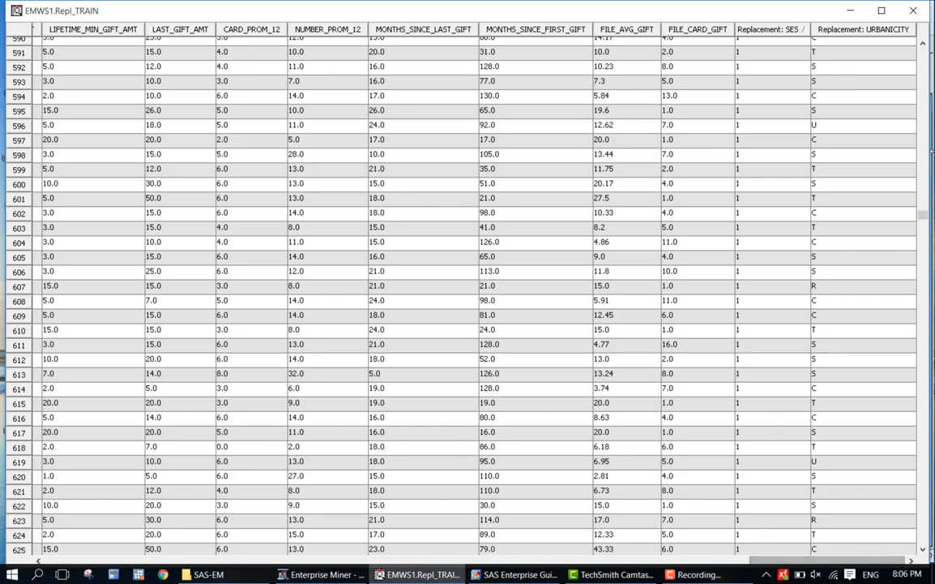
click(913, 11)
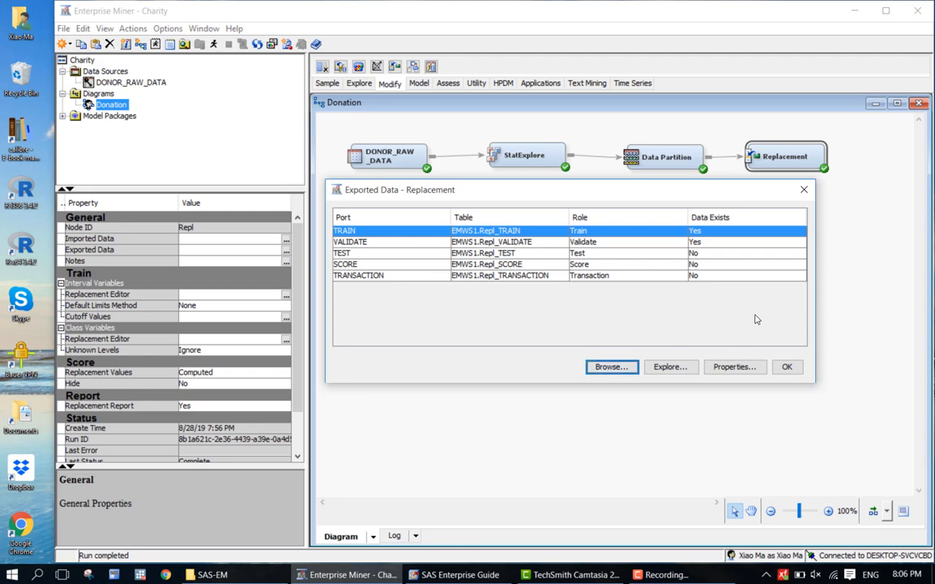
click(804, 189)
click(762, 247)
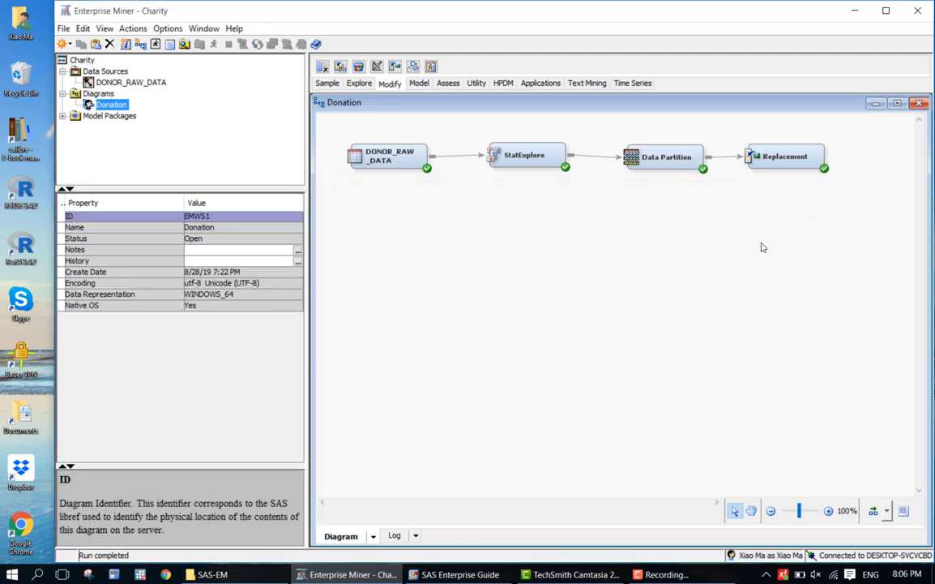